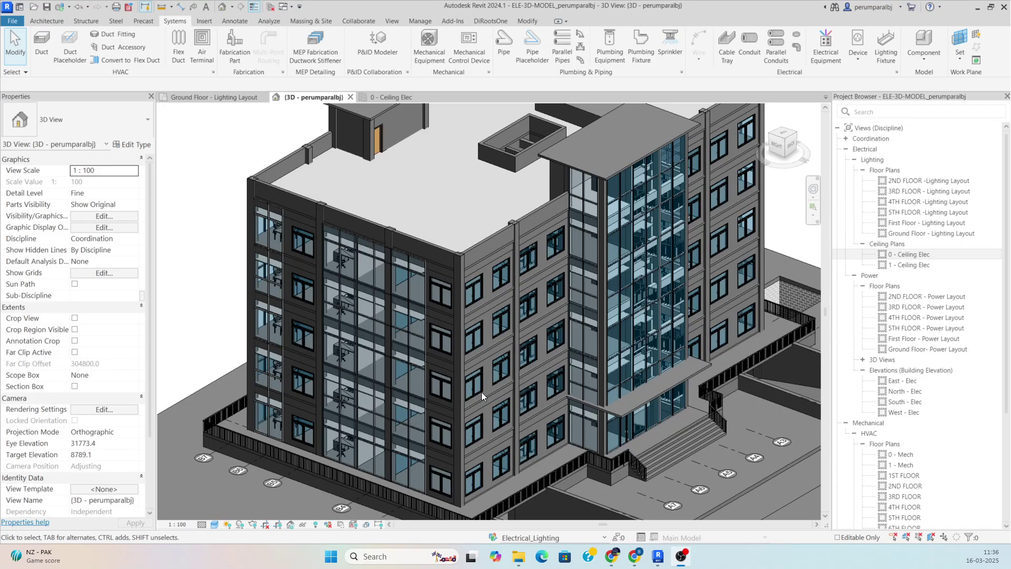
# - Examine the multi-storey office building's exterior facades, roof and entrance from several angles in the 3D view
pyautogui.scroll(-3, 444, 391)
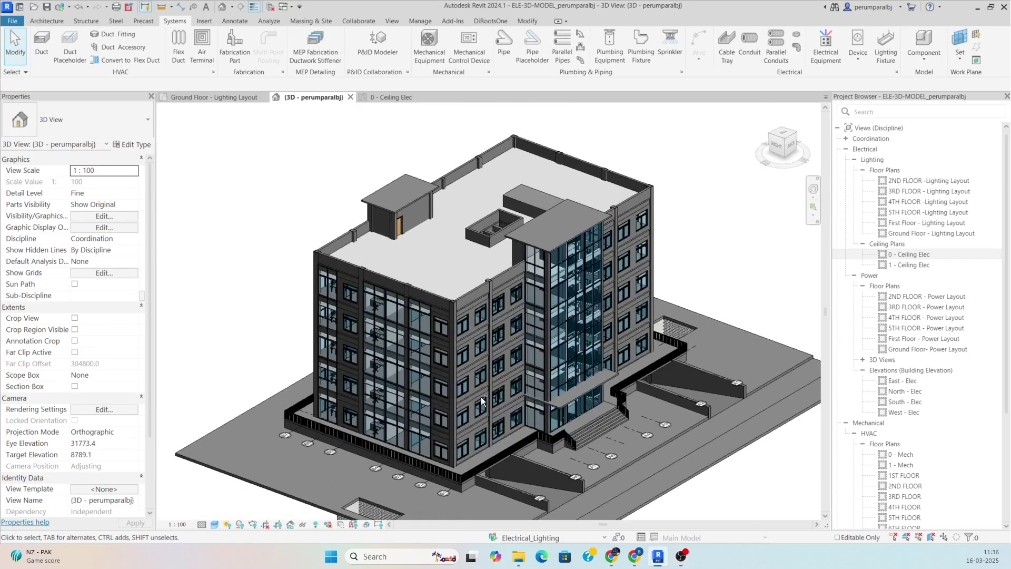
pyautogui.keyDown('shift'); pyautogui.moveTo(401, 332); pyautogui.dragTo(601, 334, button='middle'); pyautogui.keyUp('shift')
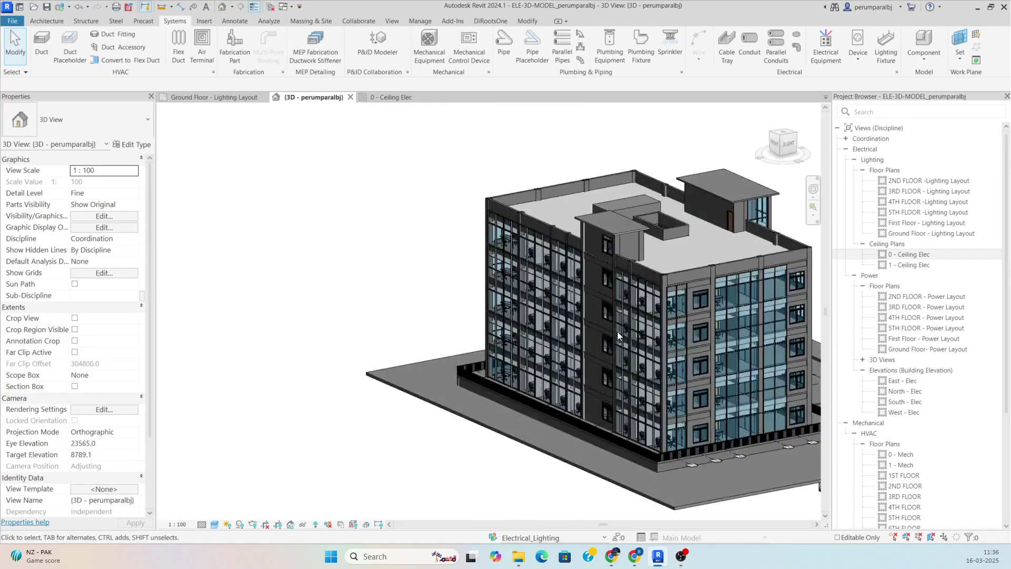
pyautogui.scroll(4, 661, 321)
pyautogui.moveTo(661, 320); pyautogui.dragTo(459, 237, button='middle')
pyautogui.scroll(-3, 501, 284)
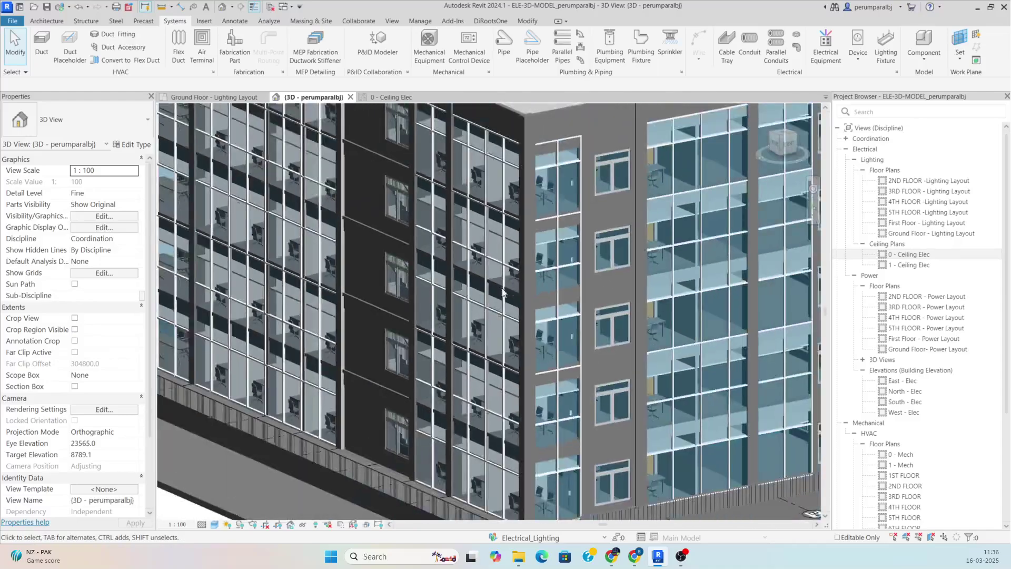
pyautogui.keyDown('shift'); pyautogui.moveTo(651, 264); pyautogui.dragTo(532, 311, button='middle'); pyautogui.keyUp('shift')
pyautogui.scroll(-3, 640, 310)
pyautogui.keyDown('shift'); pyautogui.moveTo(640, 310); pyautogui.dragTo(716, 343, button='middle'); pyautogui.keyUp('shift')
pyautogui.scroll(3, 467, 269)
pyautogui.scroll(-1, 587, 326)
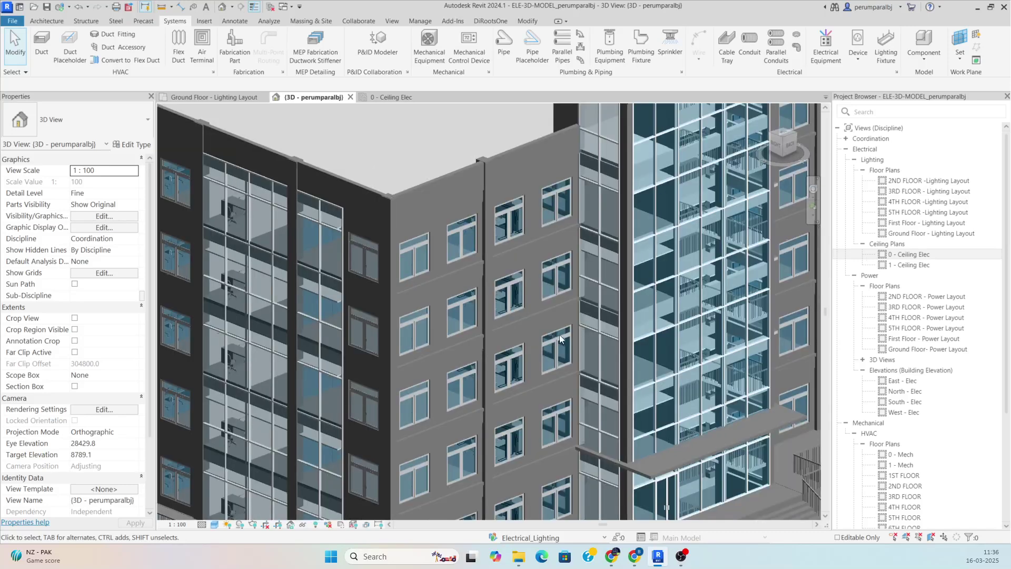
pyautogui.scroll(-3, 461, 308)
pyautogui.moveTo(378, 360); pyautogui.dragTo(405, 295, button='middle')
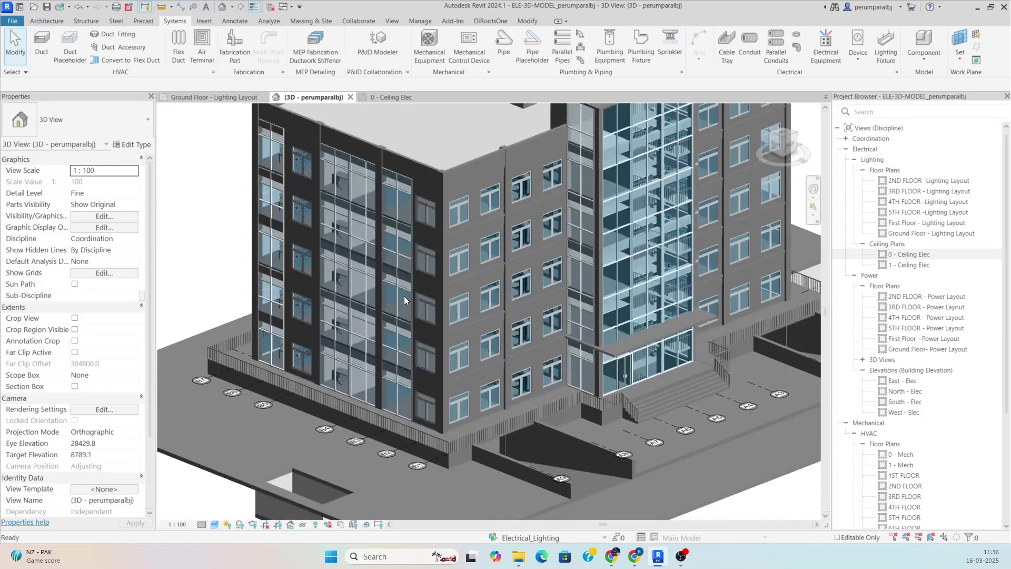
# - Open the Ground Floor - Lighting Layout plan and examine the workstation areas around the central core
pyautogui.click(919, 255)
pyautogui.doubleClick(930, 234)
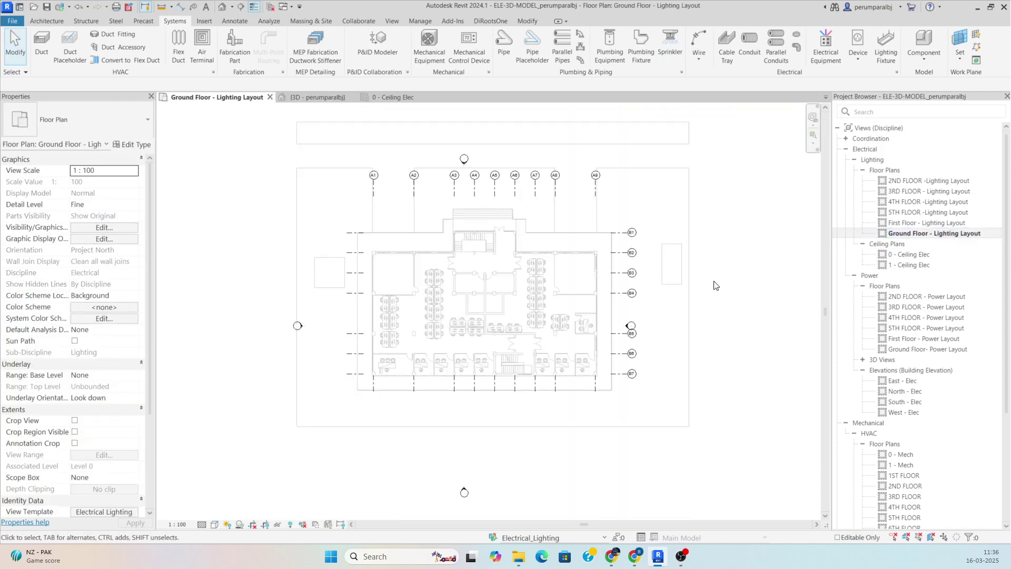
pyautogui.scroll(4, 437, 315)
pyautogui.scroll(2, 463, 303)
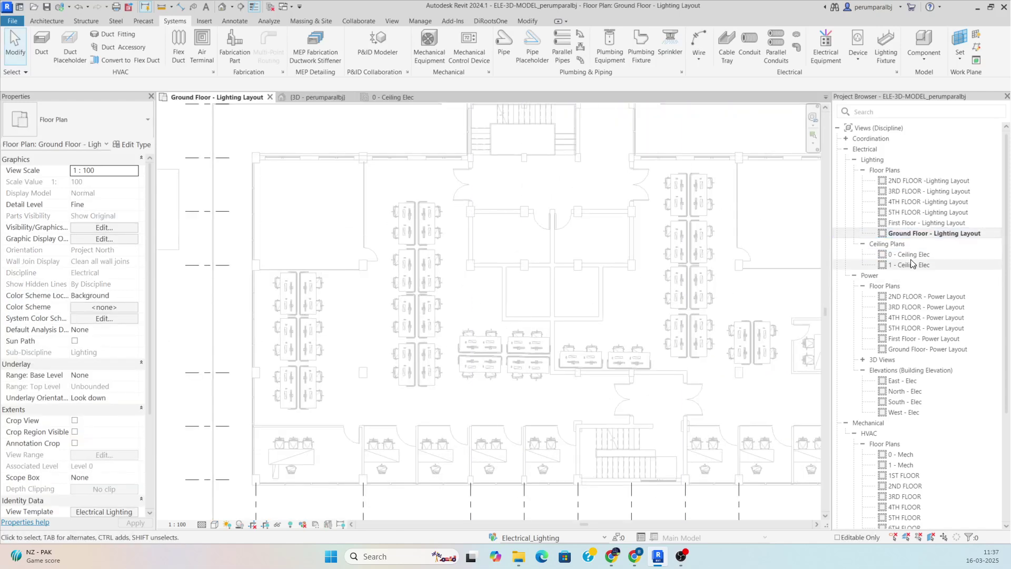
pyautogui.scroll(2, 463, 270)
pyautogui.scroll(-6, 461, 271)
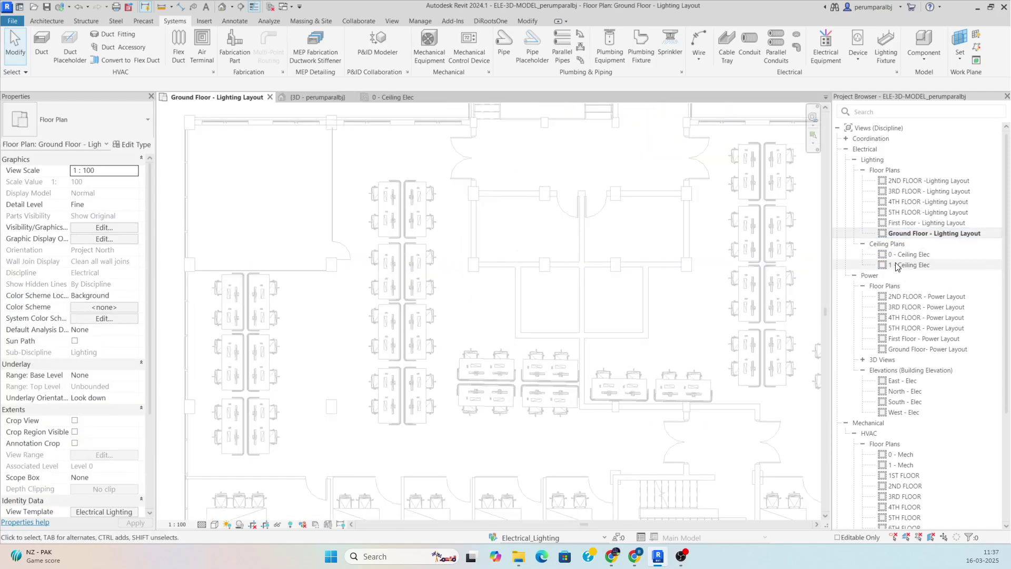
pyautogui.scroll(6, 511, 301)
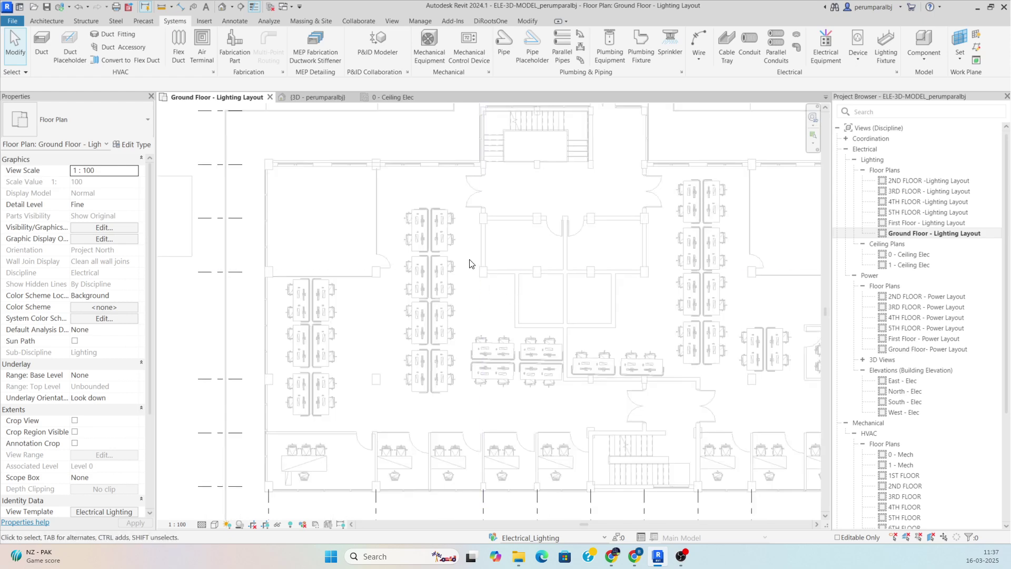
pyautogui.scroll(2, 479, 257)
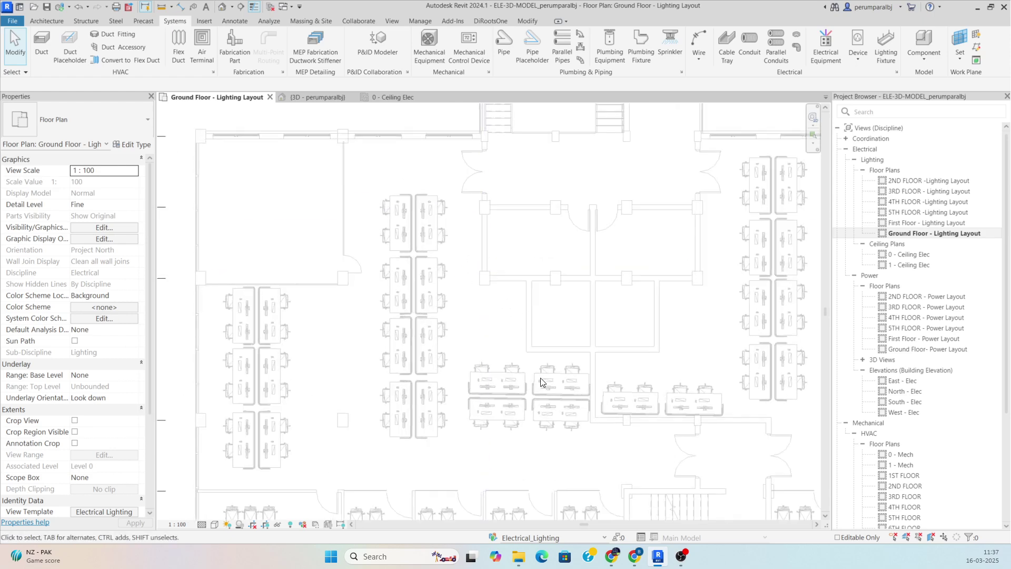
pyautogui.scroll(1, 536, 357)
# - Place the ELE-DBD-3 PHASE surface-mounted 450 distribution board on the vertical face of the central core's west wall
pyautogui.click(827, 50)
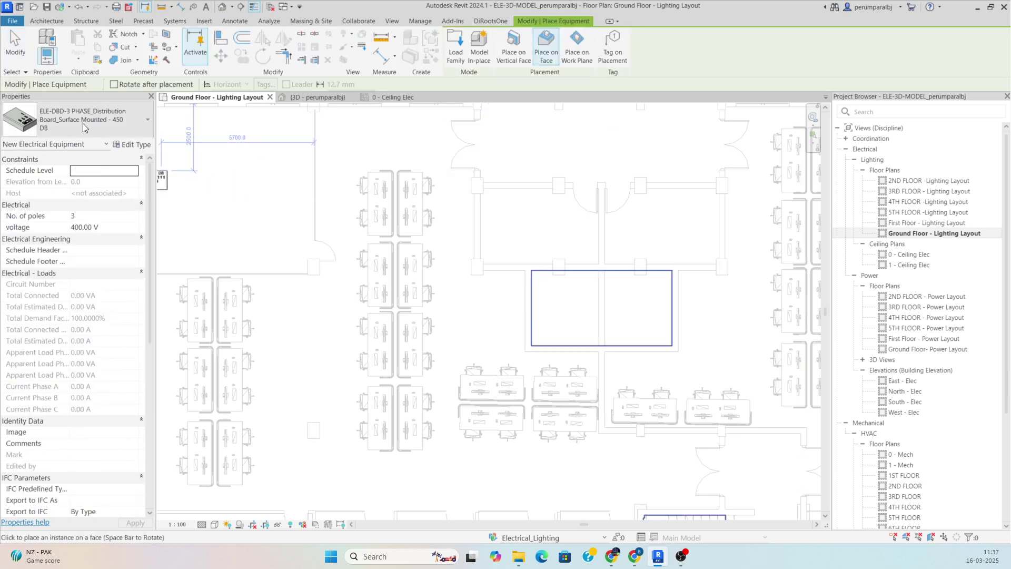
pyautogui.click(515, 58)
pyautogui.scroll(5, 533, 301)
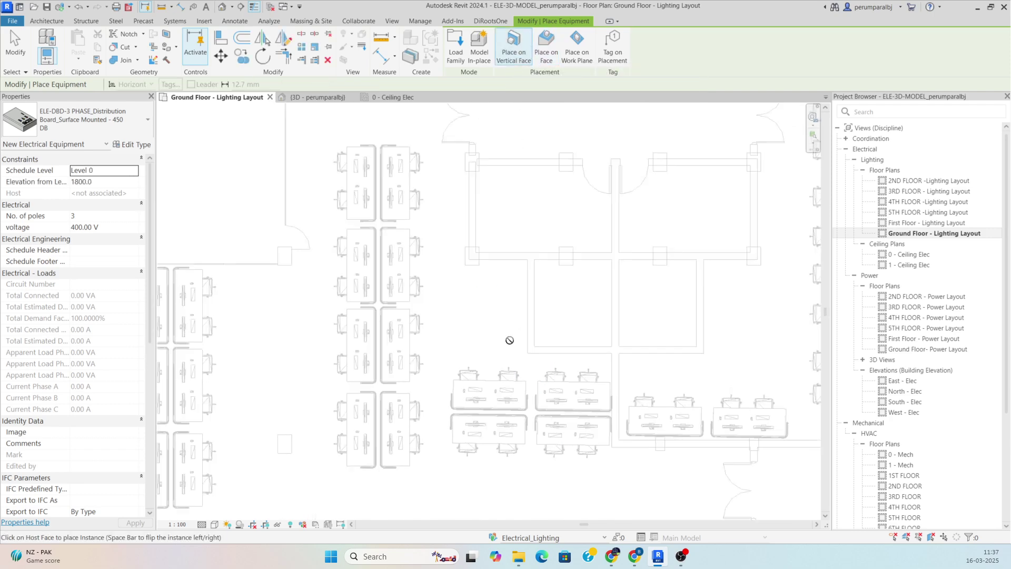
pyautogui.click(536, 296)
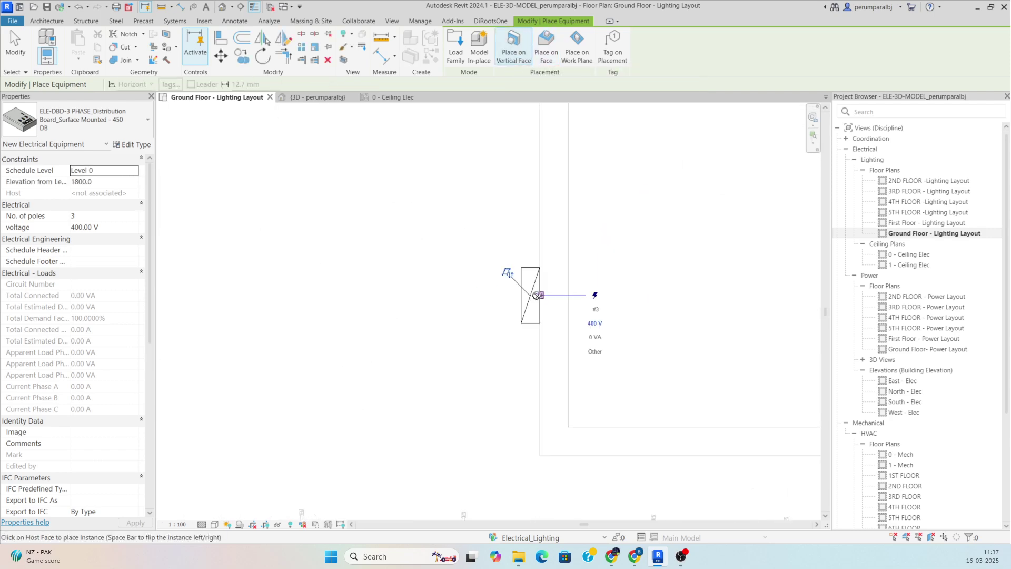
pyautogui.press('Escape')
# - Isolate the placed distribution board in a 3D selection box and turn the view towards its front
pyautogui.click(529, 273)
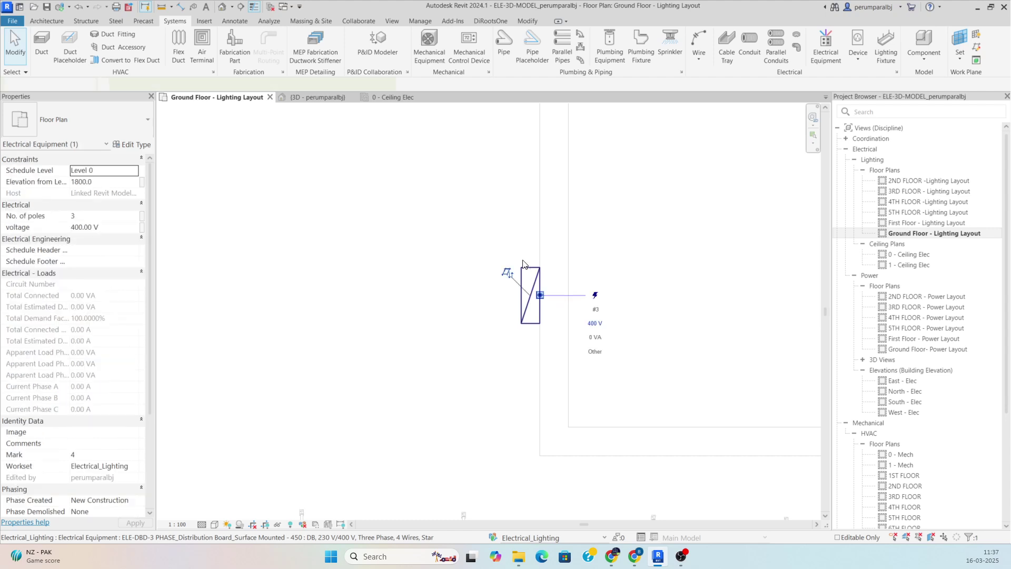
pyautogui.click(349, 63)
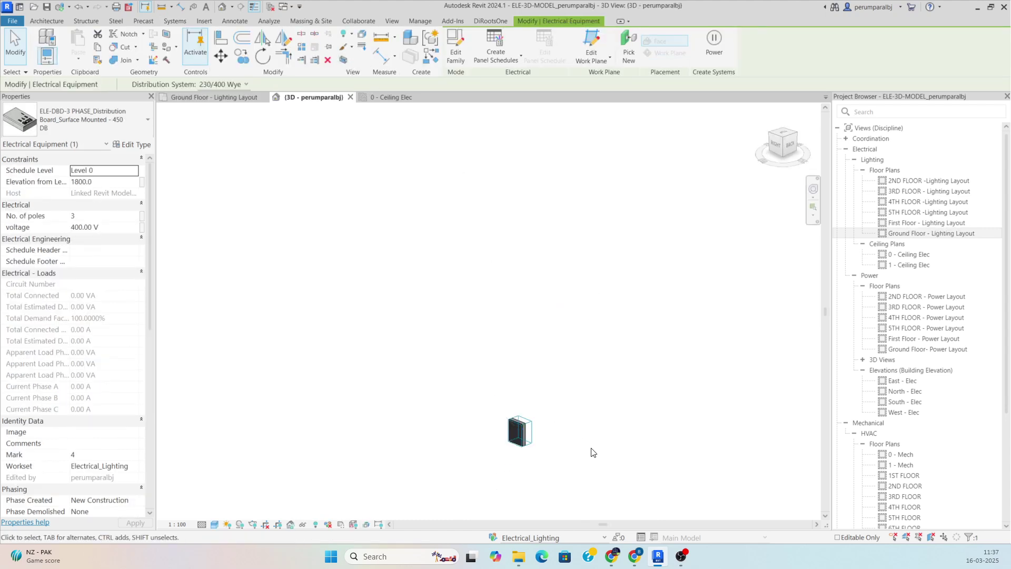
pyautogui.click(581, 461)
pyautogui.keyDown('shift'); pyautogui.moveTo(578, 465); pyautogui.dragTo(458, 466, button='middle'); pyautogui.keyUp('shift')
pyautogui.scroll(3, 552, 308)
# - Widen the section box along the wall beside the distribution board so more of the wall and floor is included
pyautogui.click(578, 304)
pyautogui.keyDown('shift'); pyautogui.moveTo(577, 303); pyautogui.dragTo(453, 381, button='middle'); pyautogui.keyUp('shift')
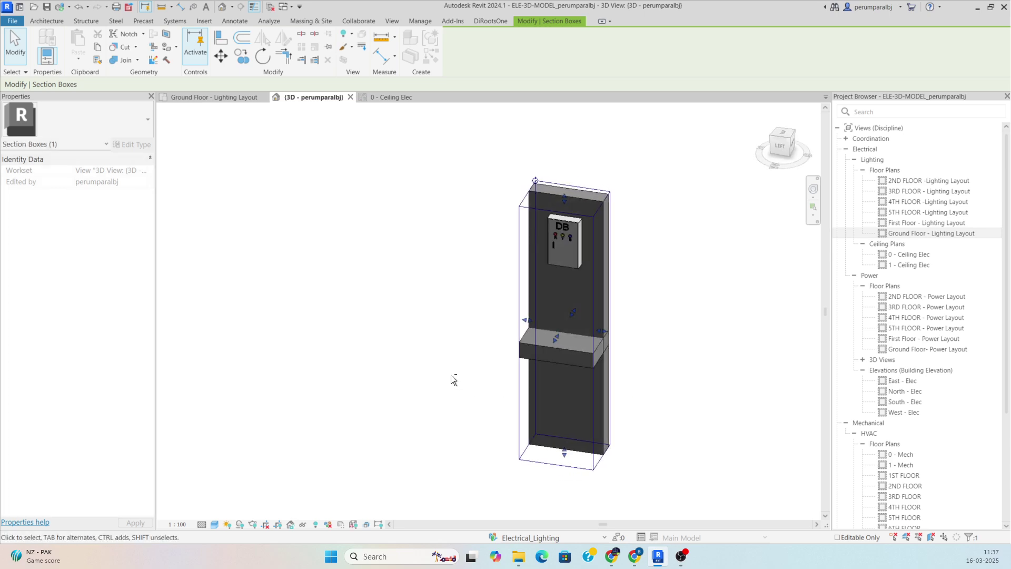
pyautogui.moveTo(600, 330); pyautogui.dragTo(724, 349)
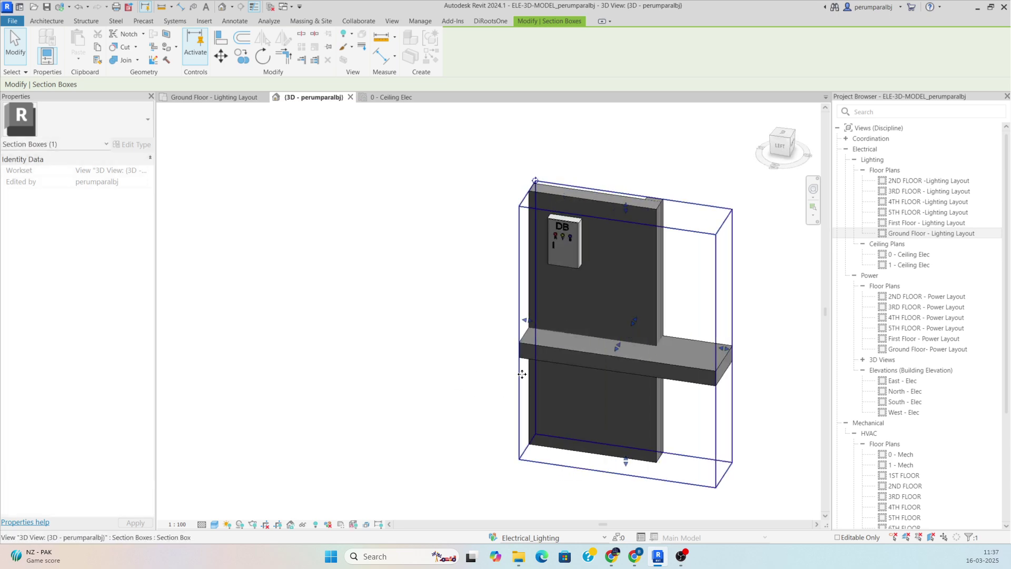
pyautogui.keyDown('shift'); pyautogui.moveTo(522, 373); pyautogui.dragTo(385, 174, button='middle'); pyautogui.keyUp('shift')
# - Switch to the 0 - Ceiling Elec reflected ceiling plan and examine the desk rows beneath the ceiling grid
pyautogui.click(392, 97)
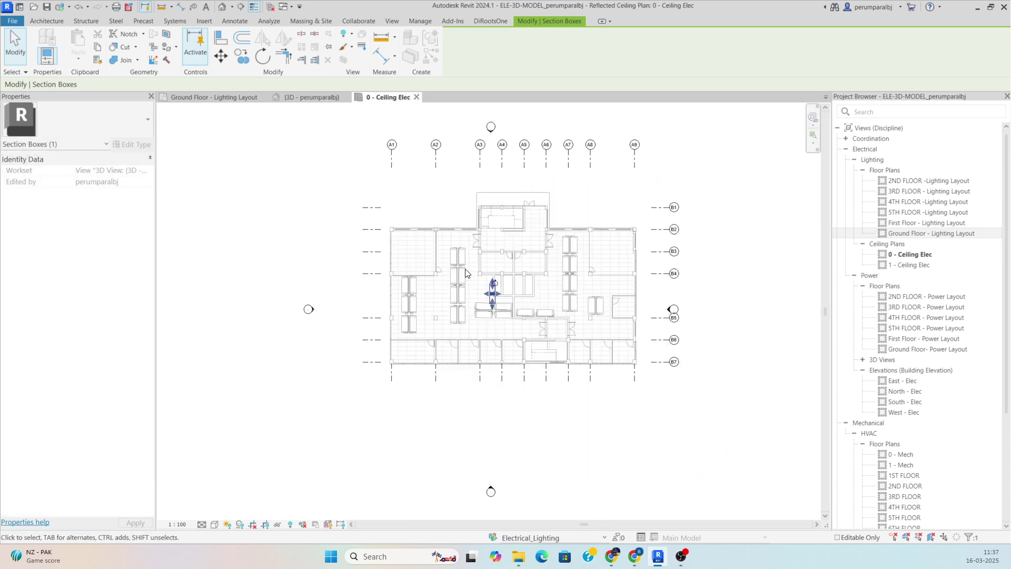
pyautogui.scroll(4, 461, 269)
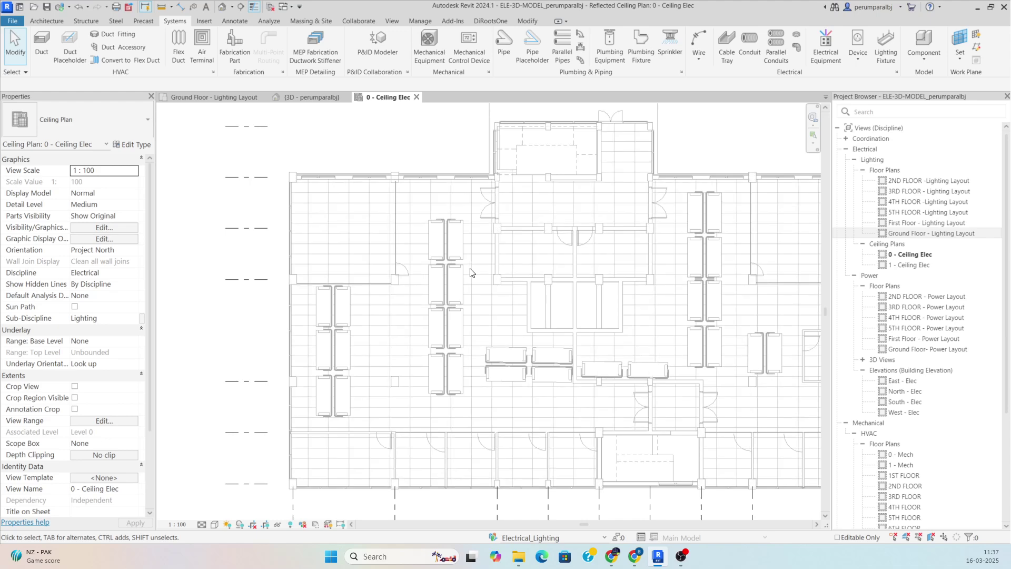
pyautogui.scroll(3, 458, 267)
pyautogui.scroll(-4, 396, 268)
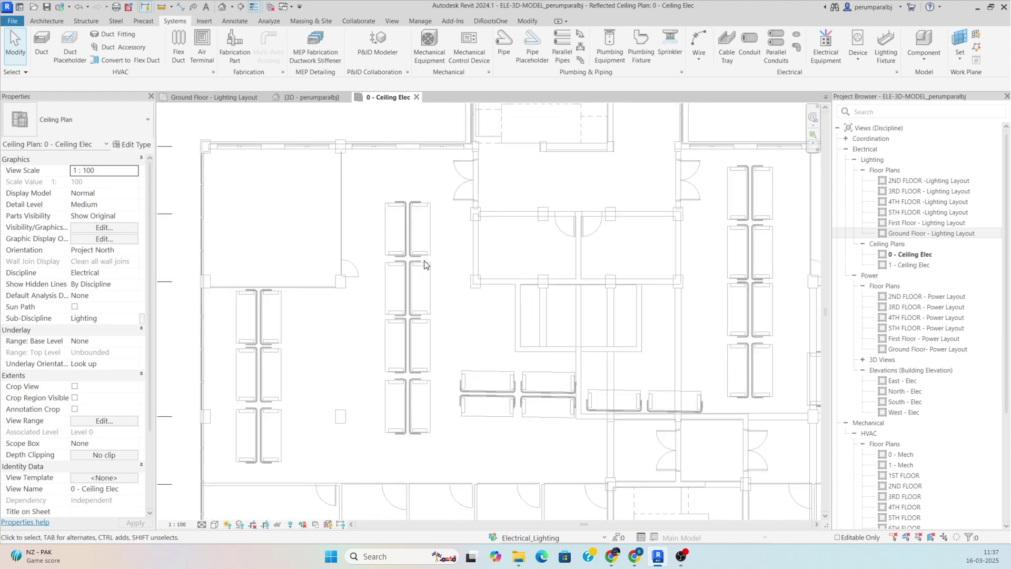
pyautogui.scroll(3, 430, 279)
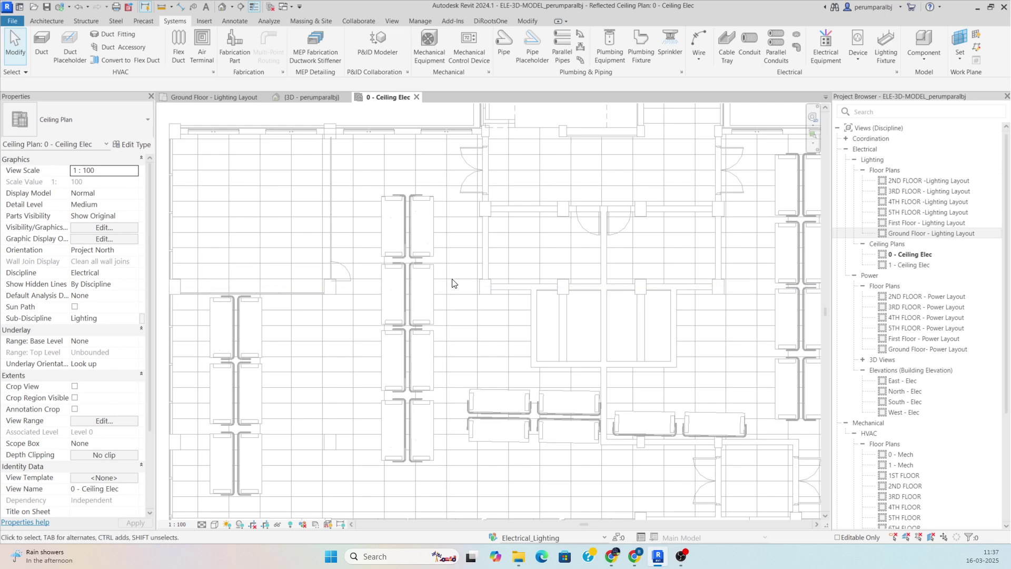
# - Set the model categories of the Building Office.rvt link to Custom in this ceiling plan's visibility overrides
pyautogui.press('v')
pyautogui.press('v')
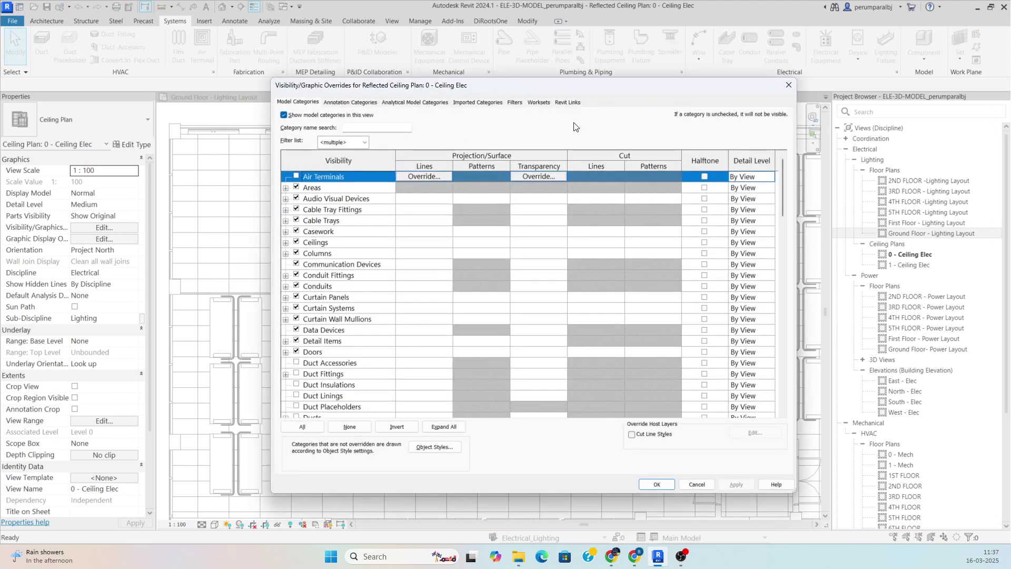
pyautogui.click(568, 102)
pyautogui.click(624, 150)
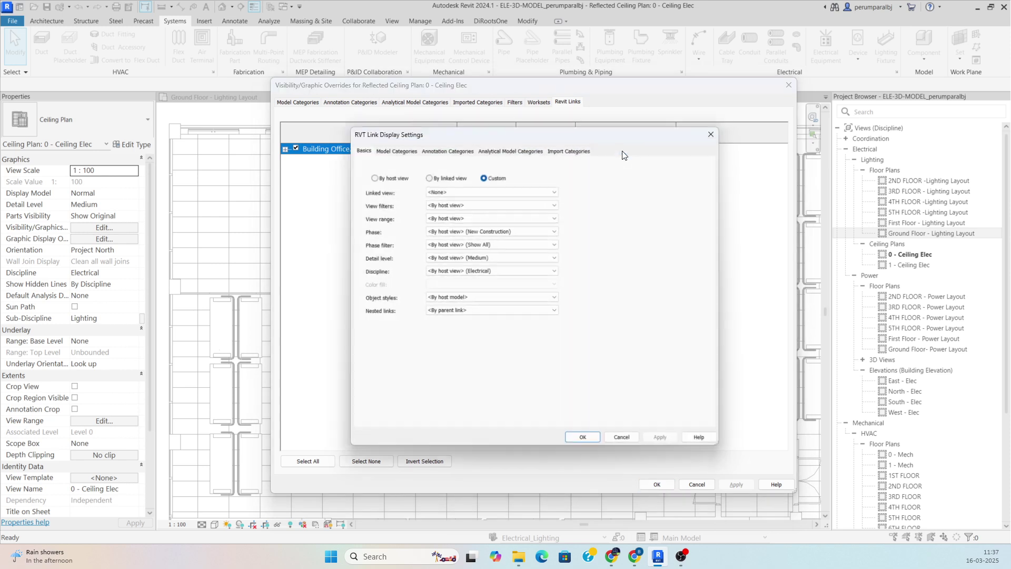
pyautogui.click(406, 149)
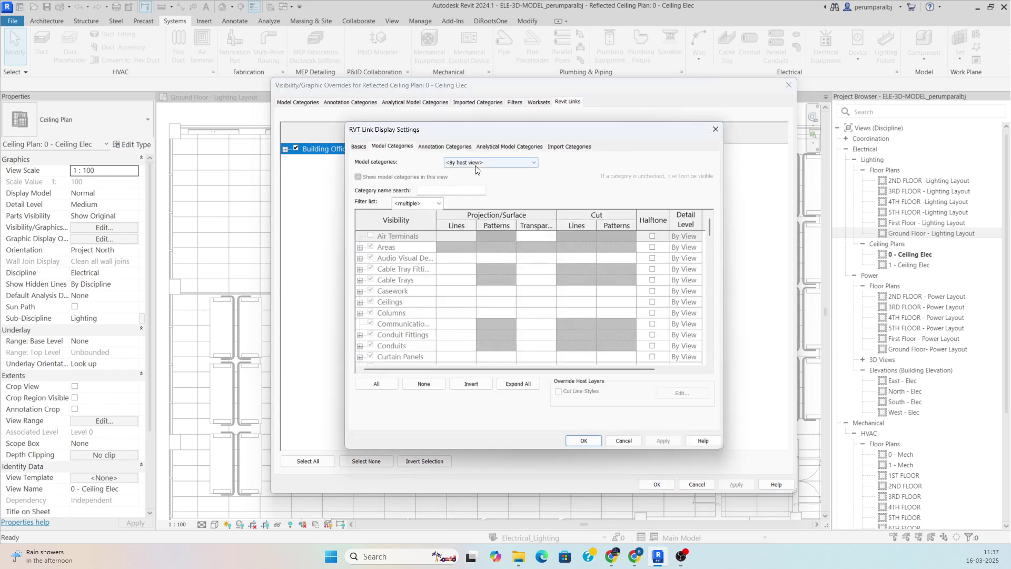
pyautogui.click(469, 178)
# - Hide the Furniture and Furniture Systems categories of the linked building model and apply the overrides
pyautogui.click(387, 303)
pyautogui.press('f')
pyautogui.scroll(-2, 397, 304)
pyautogui.scroll(-3, 399, 309)
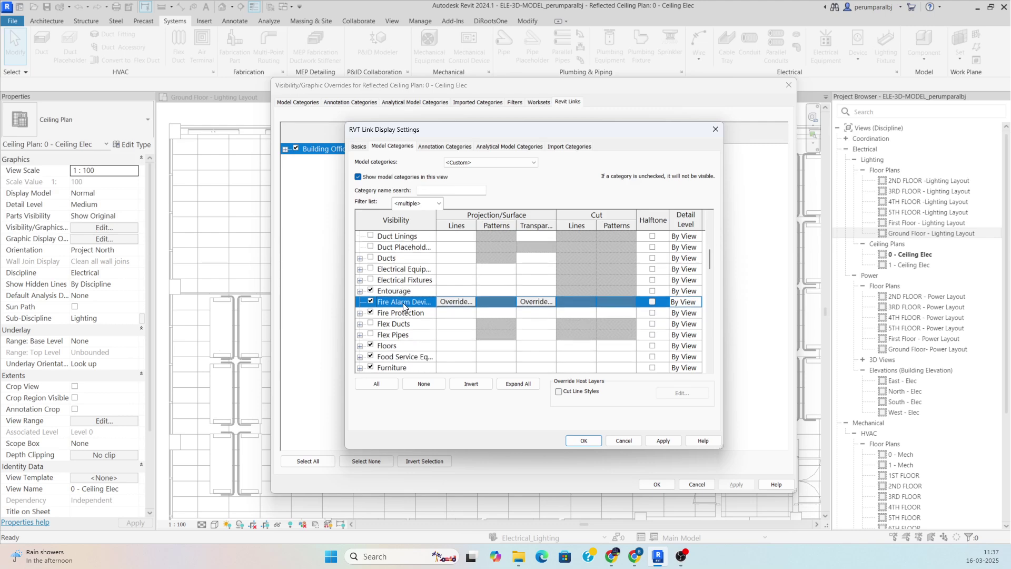
pyautogui.scroll(-1, 403, 307)
pyautogui.click(372, 357)
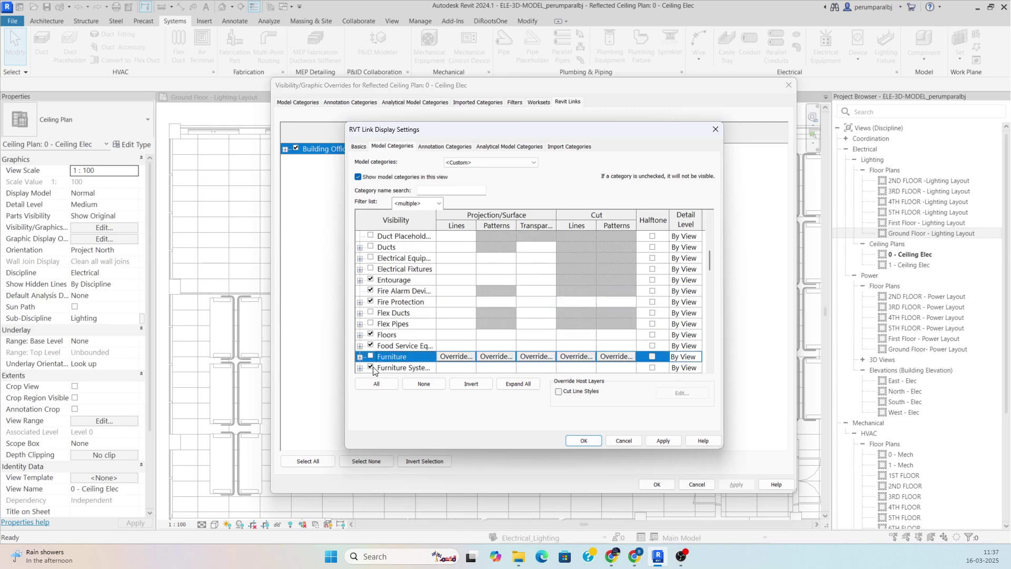
pyautogui.click(372, 367)
pyautogui.click(663, 442)
pyautogui.click(585, 442)
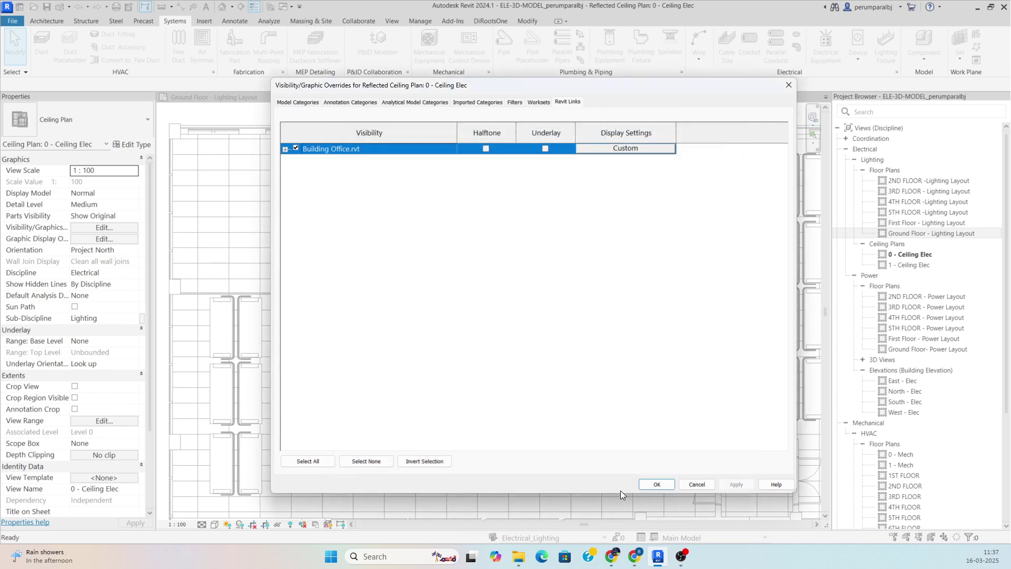
pyautogui.click(653, 483)
# - Enable selection of linked elements and select a single desk inside the link to check its category
pyautogui.scroll(3, 413, 347)
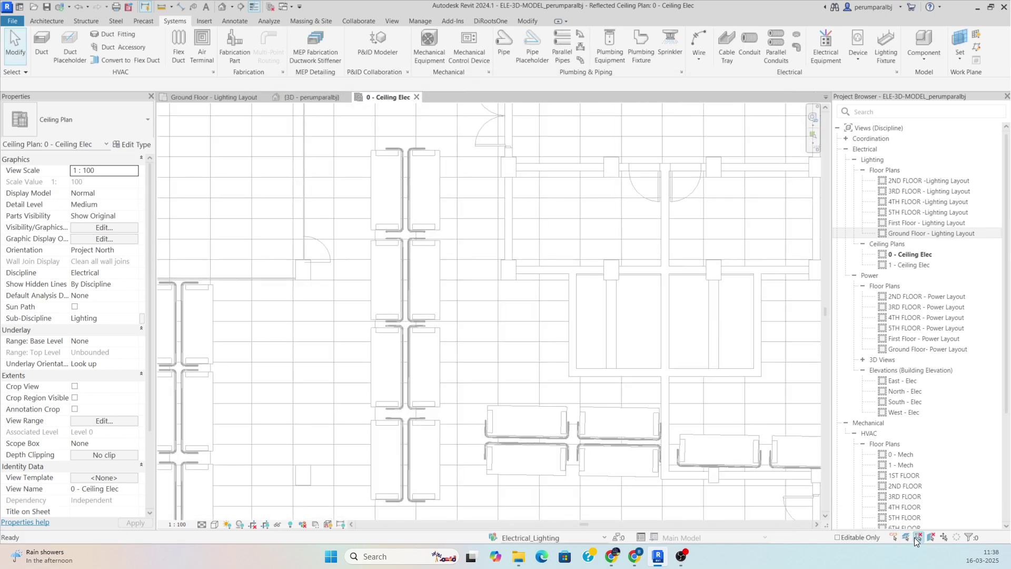
pyautogui.click(929, 537)
pyautogui.click(407, 359)
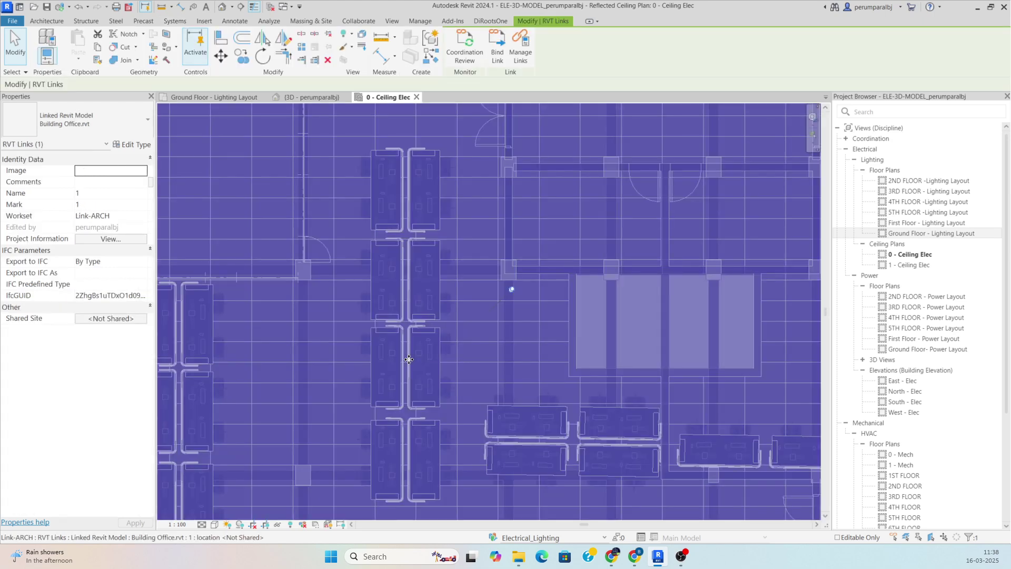
pyautogui.press('Tab')
pyautogui.click(422, 363)
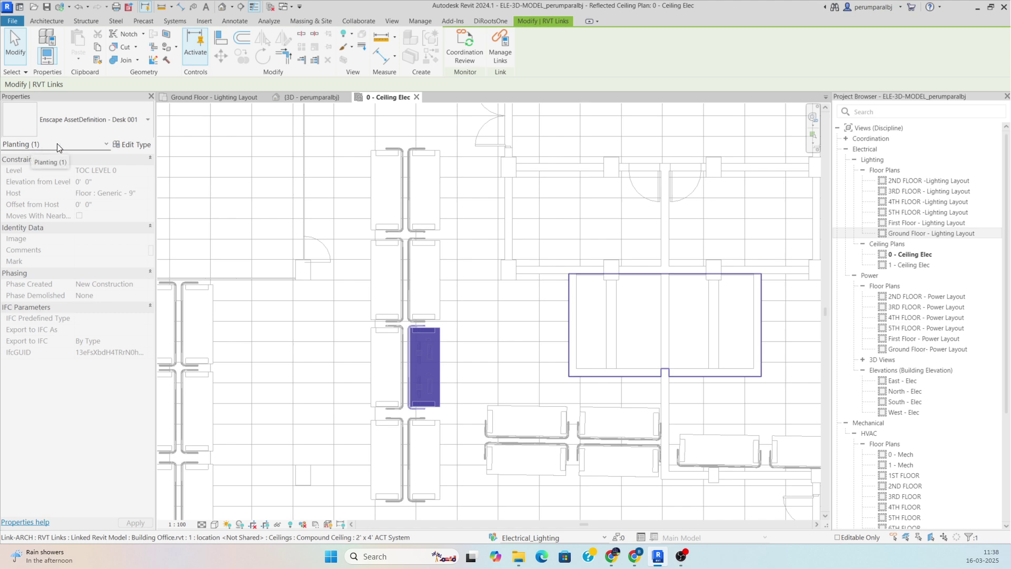
pyautogui.press('Escape')
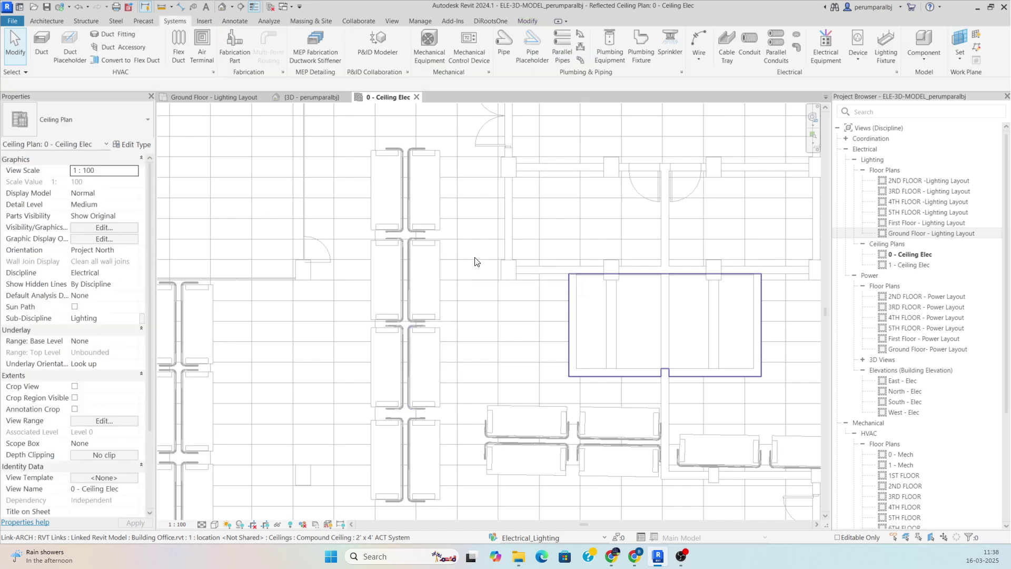
# - Hide the Planting category of the linked Building Office model in this ceiling plan's visibility overrides
pyautogui.press('v')
pyautogui.press('v')
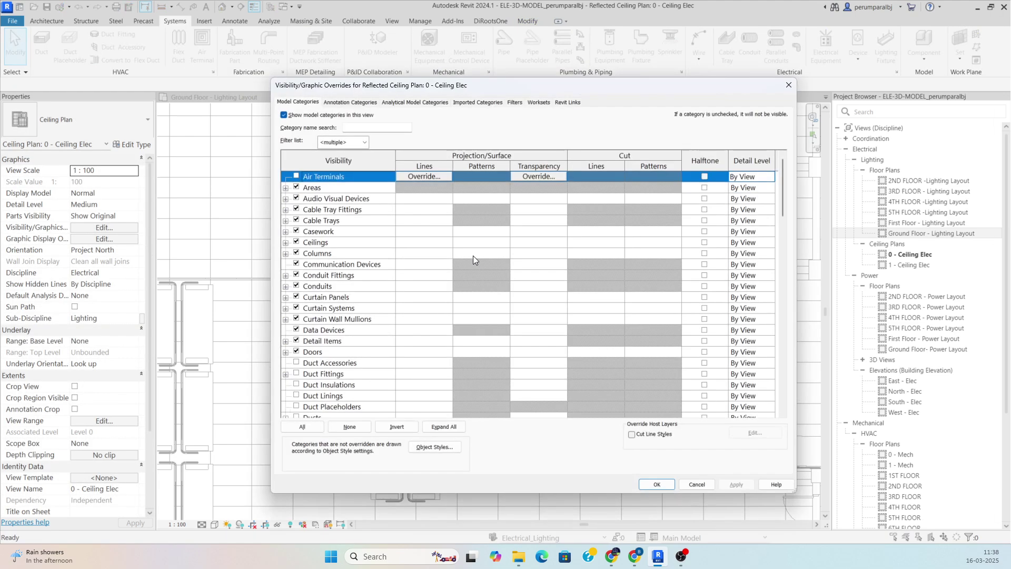
pyautogui.click(571, 103)
pyautogui.click(640, 149)
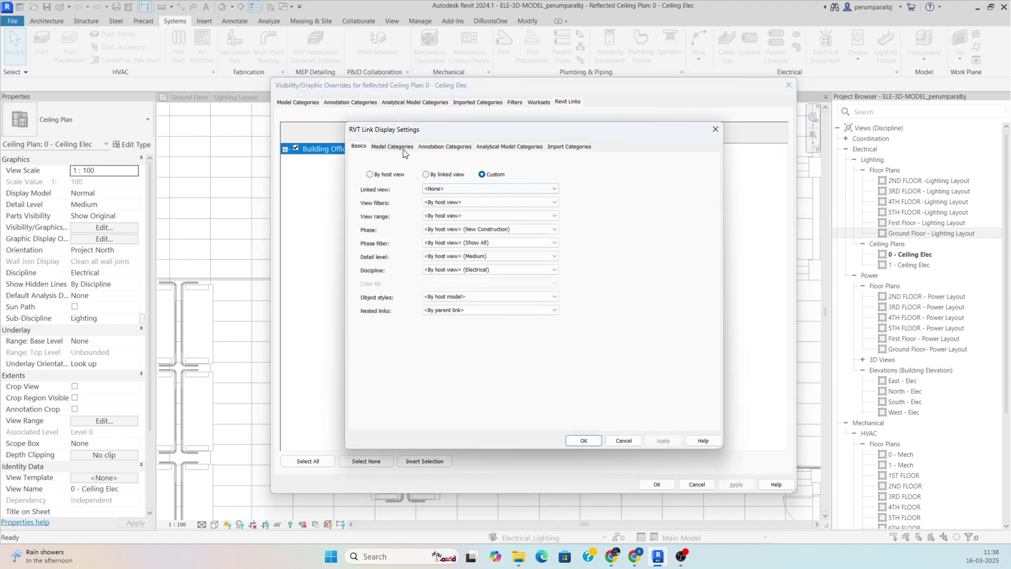
pyautogui.click(393, 147)
pyautogui.click(410, 314)
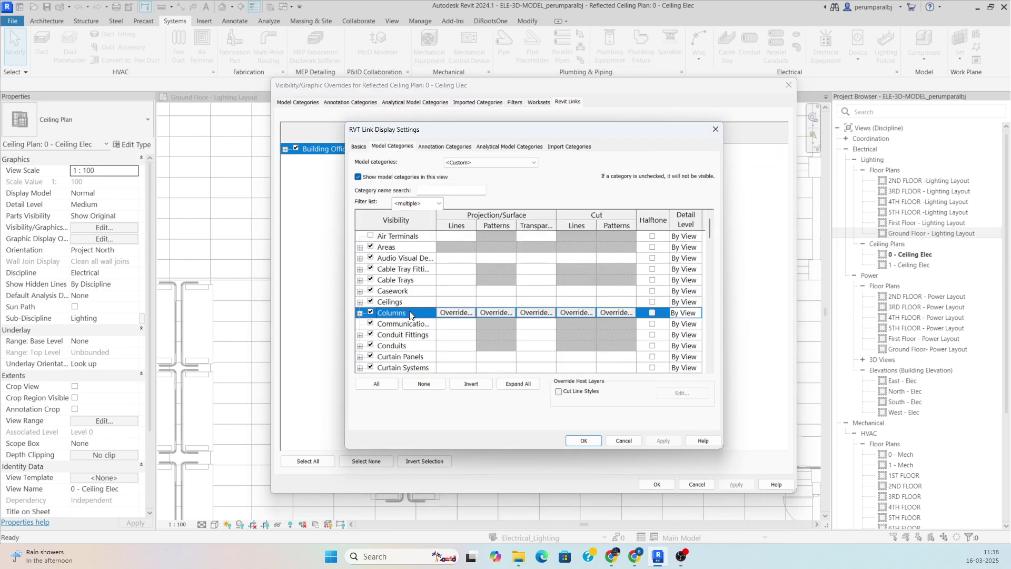
pyautogui.press('p')
pyautogui.scroll(-3, 411, 316)
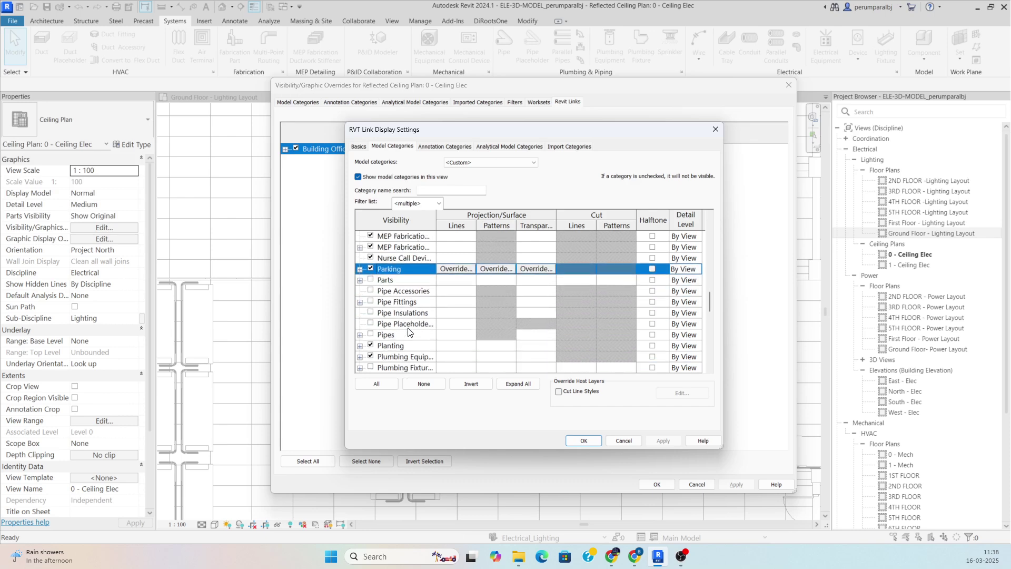
pyautogui.click(372, 348)
pyautogui.click(583, 440)
pyautogui.click(658, 485)
# - Turn off the selection options for linked elements and for picking elements by face, then review the ceiling grid
pyautogui.scroll(-2, 483, 403)
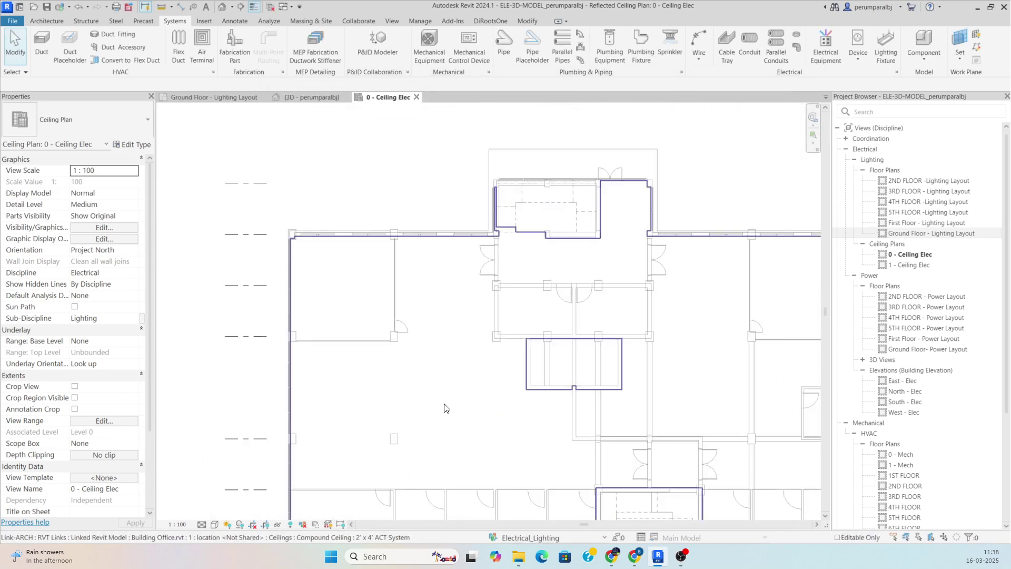
pyautogui.moveTo(498, 453); pyautogui.dragTo(467, 327, button='middle')
pyautogui.scroll(-4, 467, 327)
pyautogui.scroll(2, 467, 327)
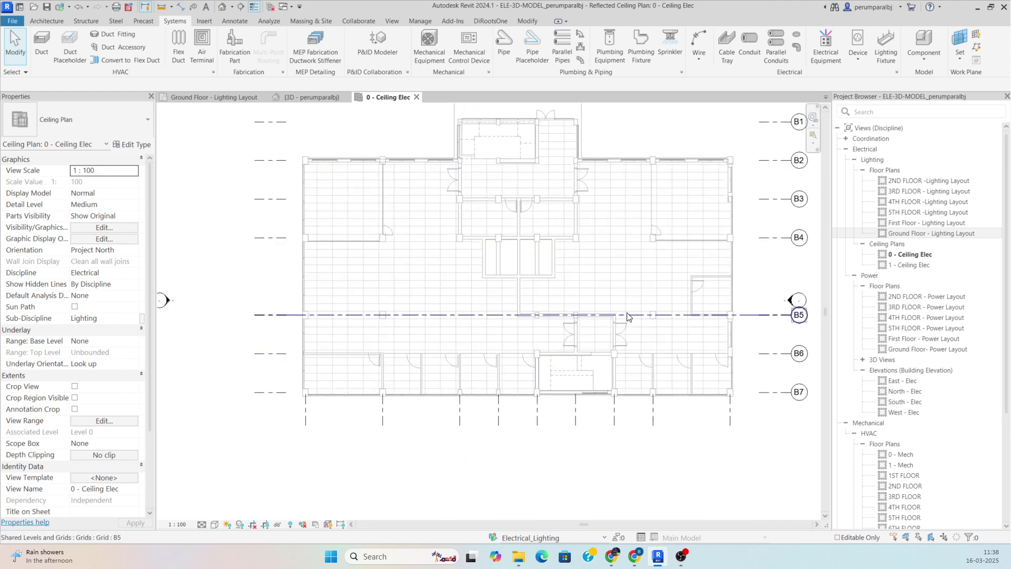
pyautogui.moveTo(639, 314); pyautogui.dragTo(638, 354, button='middle')
pyautogui.click(905, 537)
pyautogui.click(931, 539)
pyautogui.scroll(5, 305, 211)
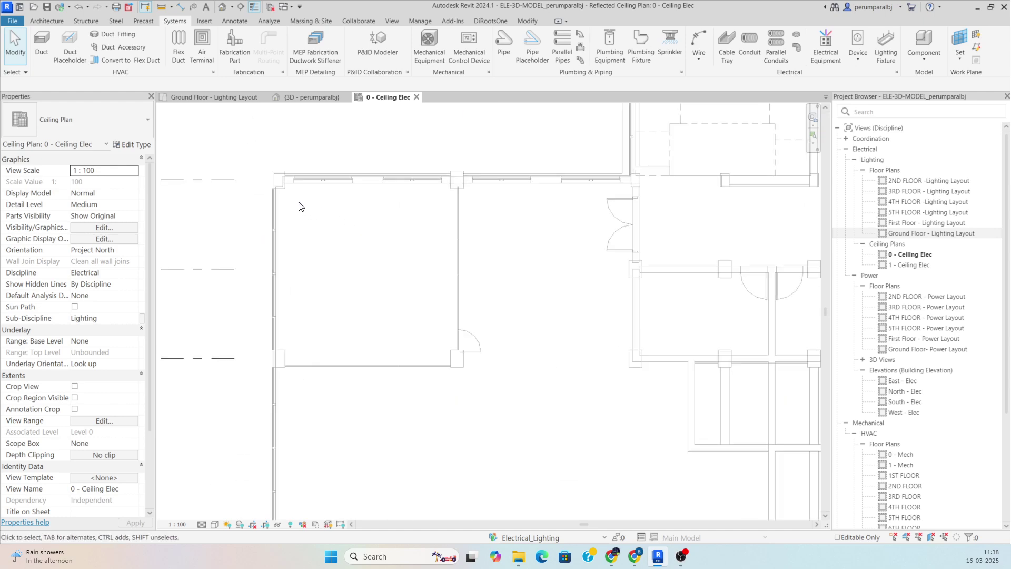
pyautogui.scroll(1, 296, 200)
pyautogui.scroll(-2, 345, 250)
pyautogui.scroll(-2, 362, 263)
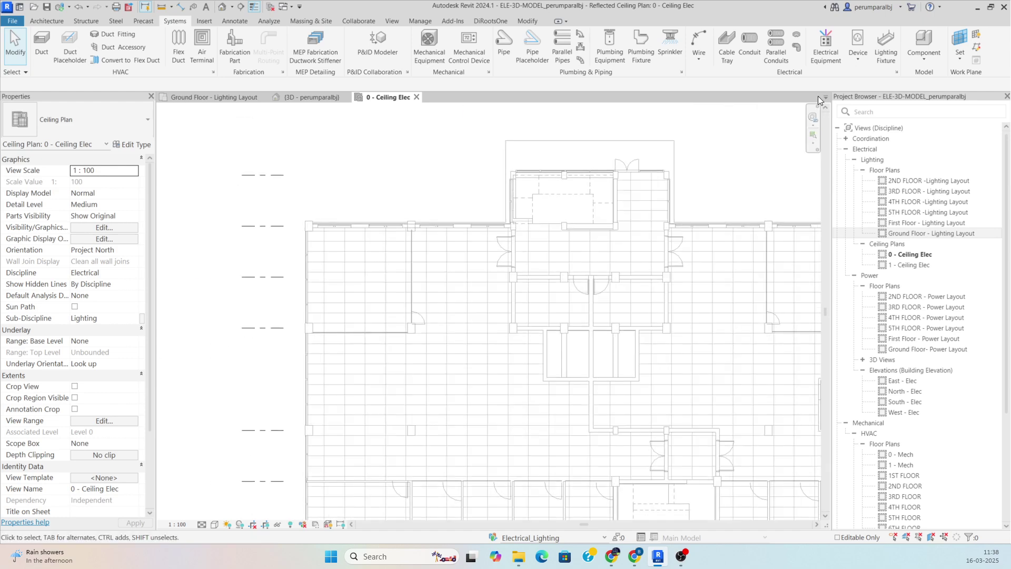
# - Start placing the Plain Recessed Lighting Fixture 600x1200 - 230 with placement set to Place on Face
pyautogui.click(880, 45)
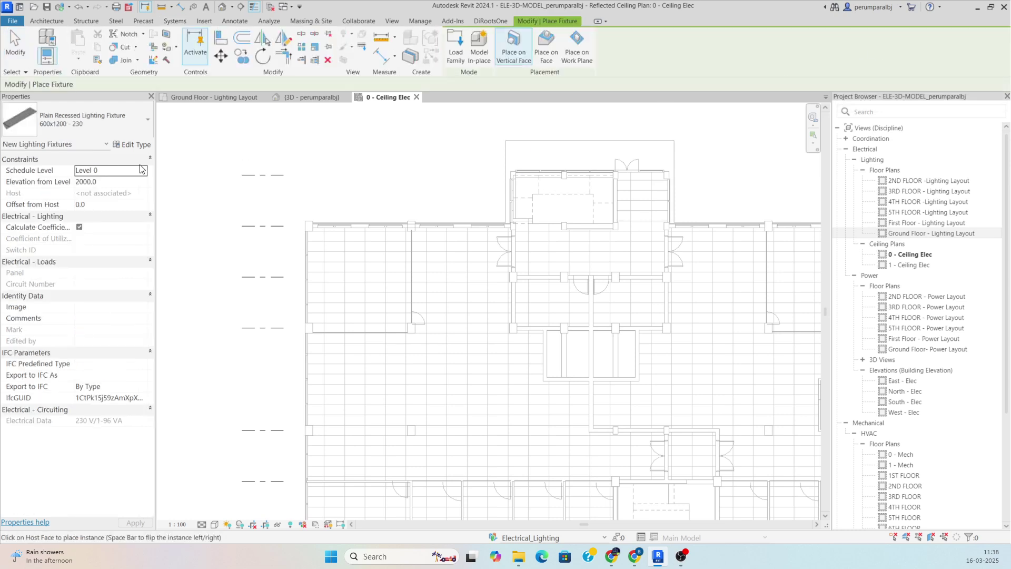
pyautogui.click(95, 125)
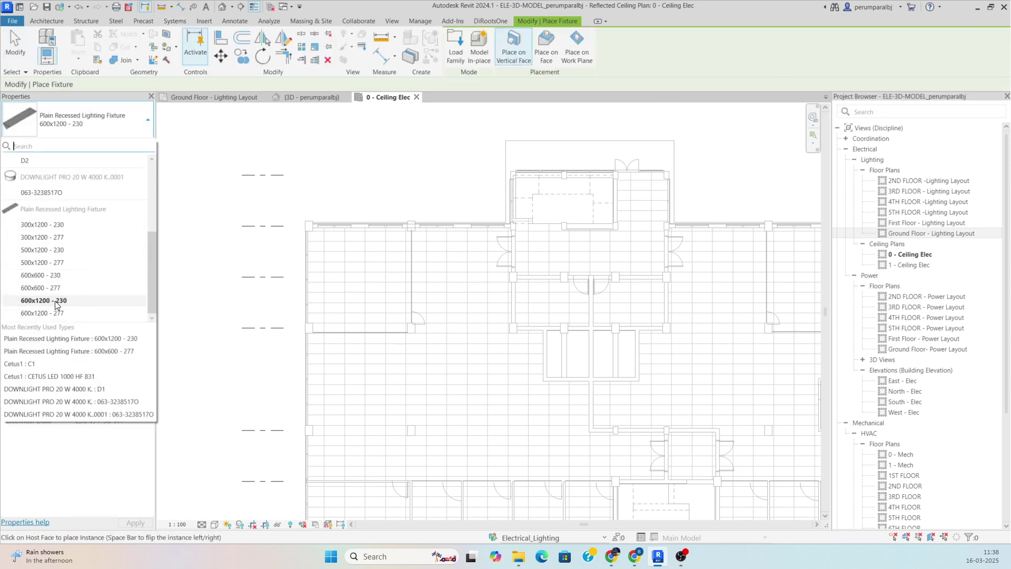
pyautogui.moveTo(57, 305)
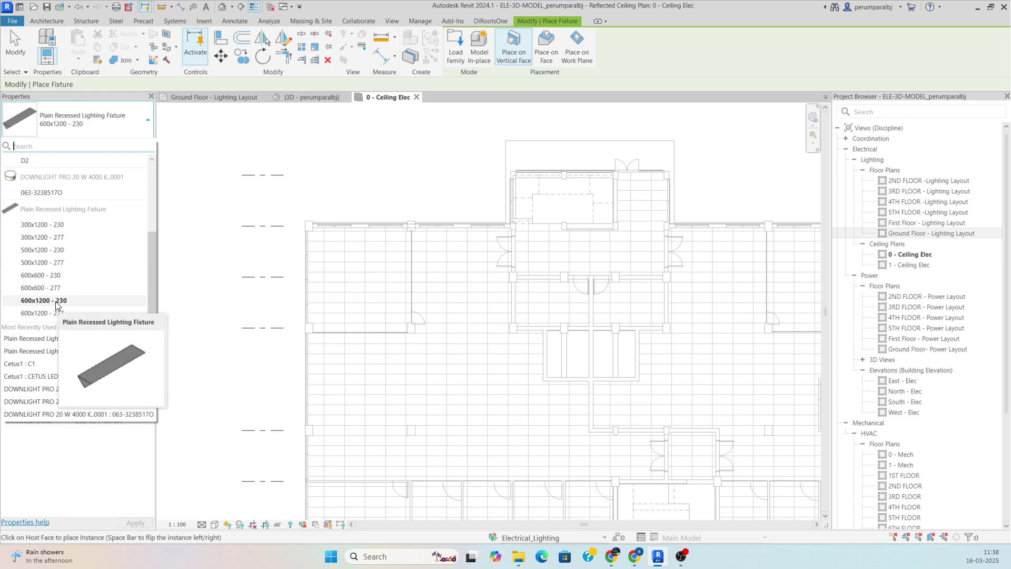
pyautogui.click(48, 306)
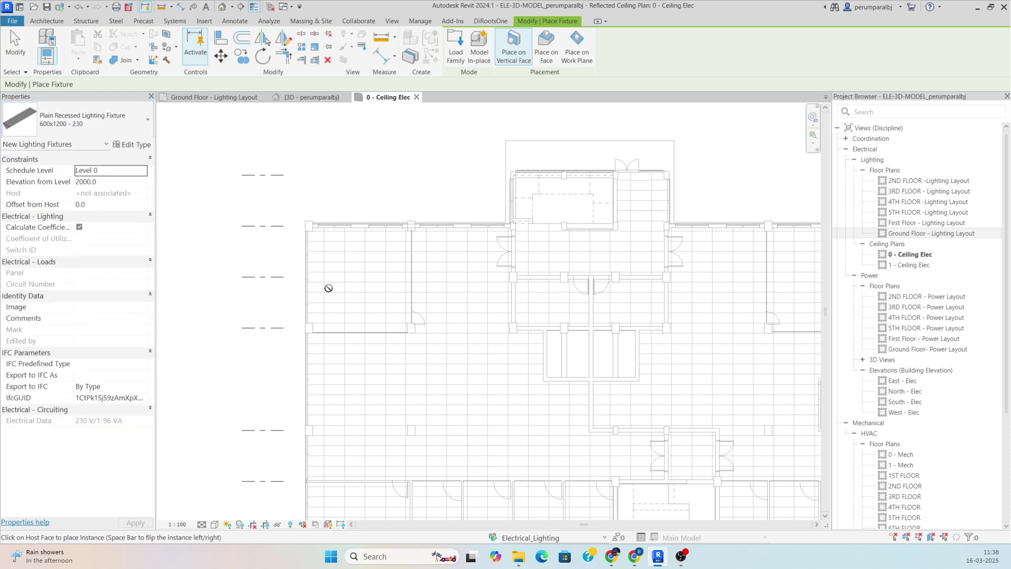
pyautogui.scroll(5, 331, 267)
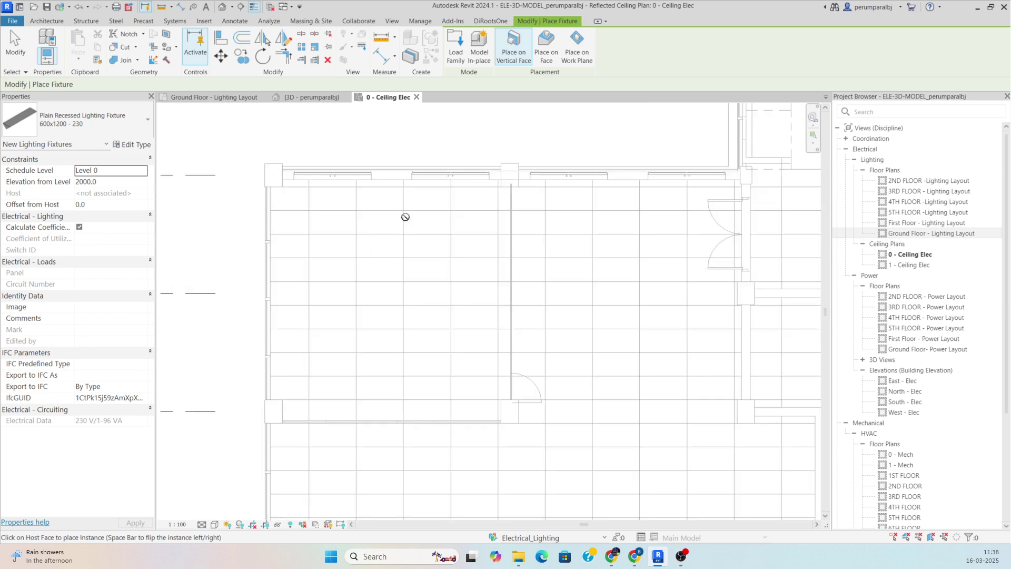
pyautogui.click(545, 58)
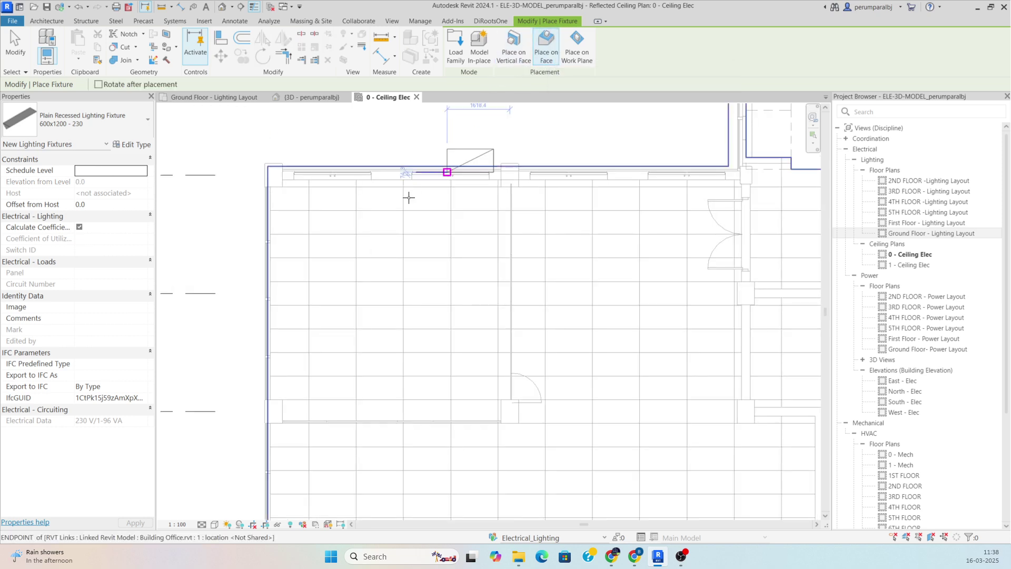
# - Place six recessed fixtures in two rows of three on ceiling grid intersections between the upper outer wall and the open office
pyautogui.click(310, 256)
pyautogui.click(453, 256)
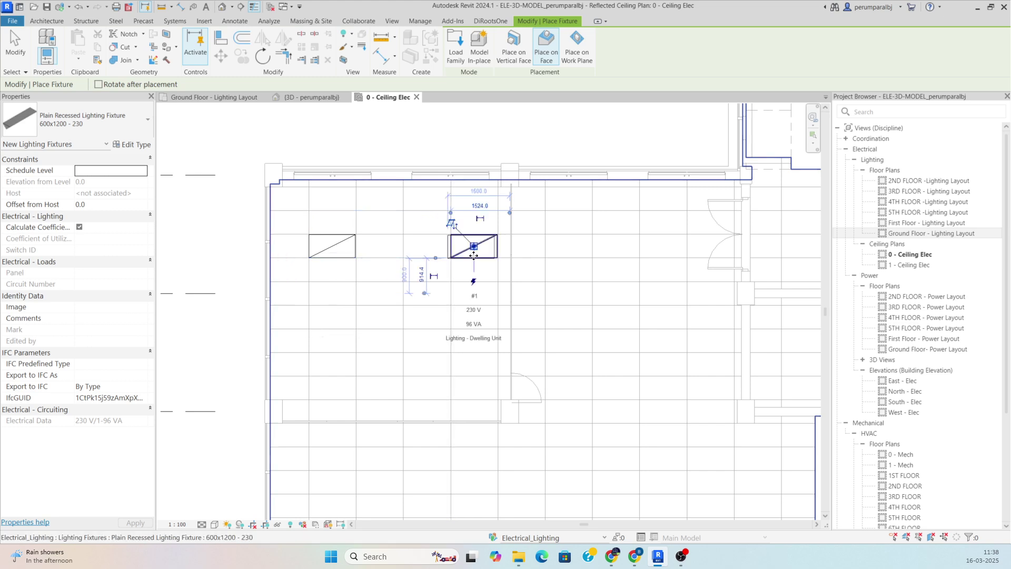
pyautogui.click(596, 257)
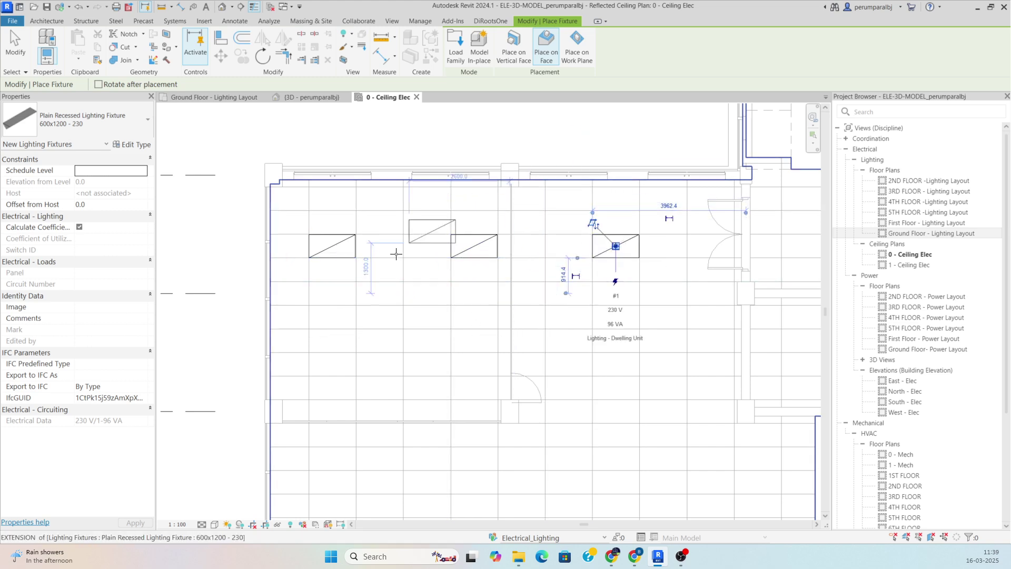
pyautogui.scroll(-2, 400, 254)
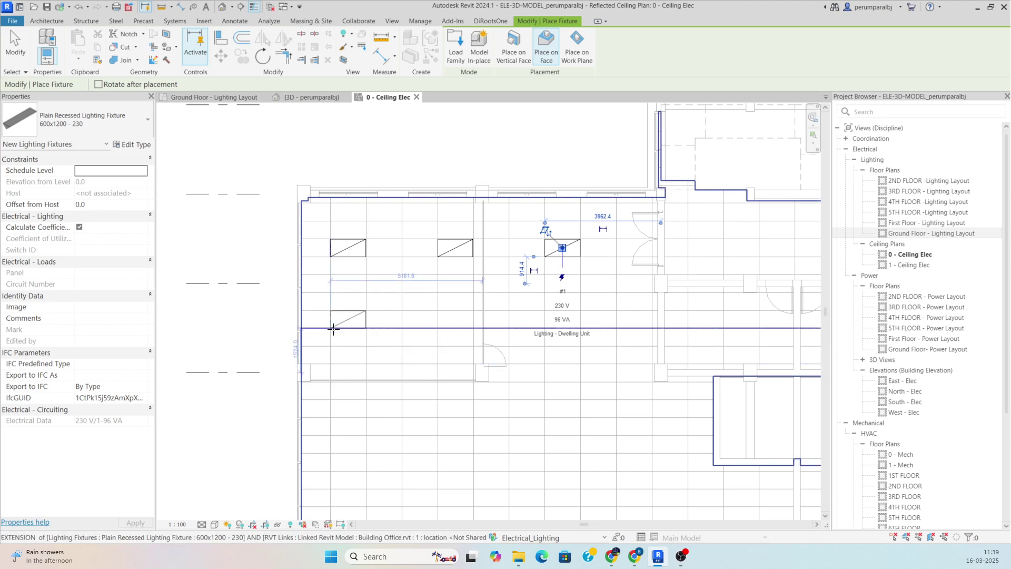
pyautogui.click(331, 328)
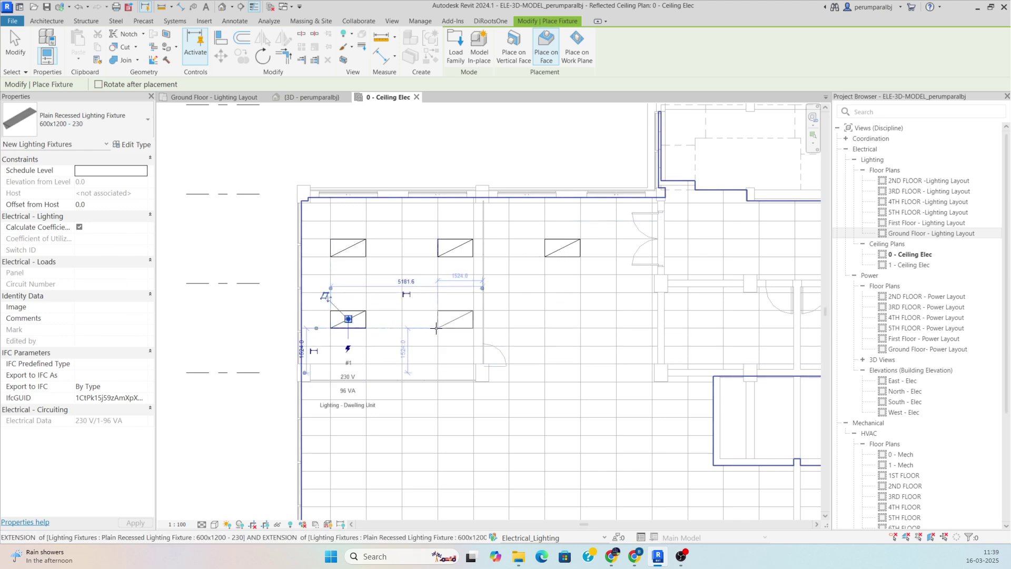
pyautogui.click(437, 328)
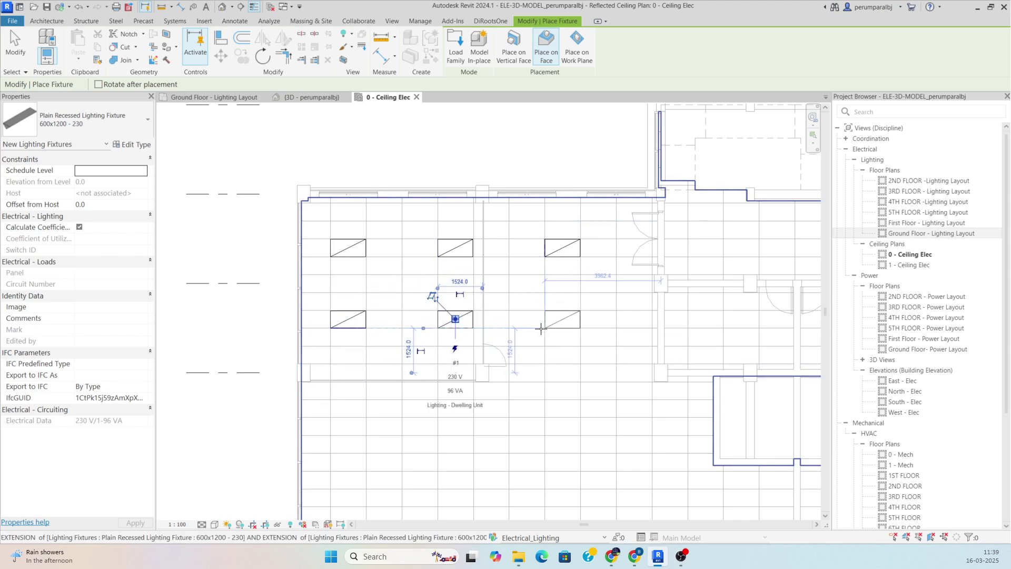
pyautogui.click(543, 328)
pyautogui.press('Escape')
pyautogui.press('Escape')
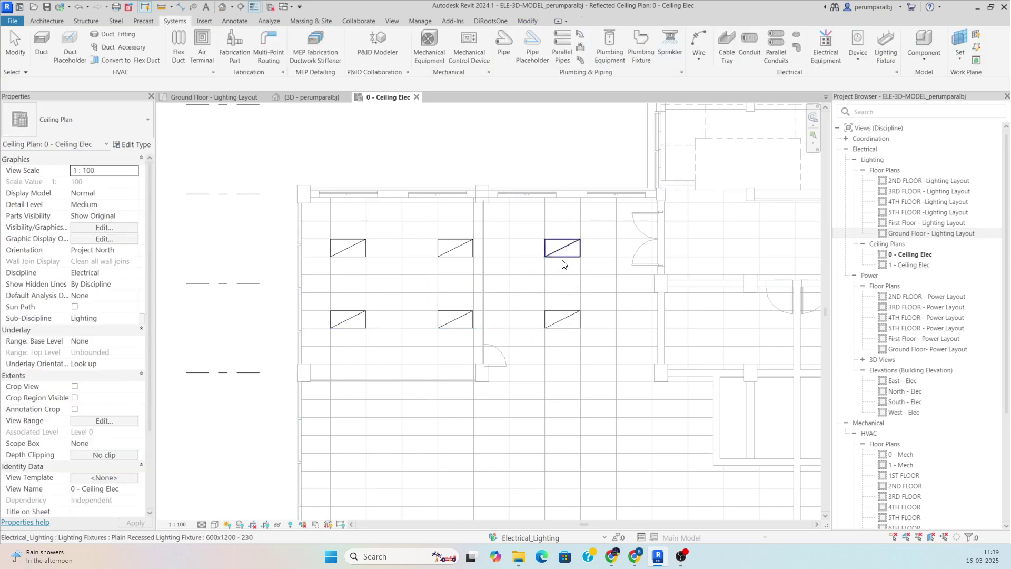
# - Move the two fixtures nearest the double door one ceiling tile horizontally toward that door
pyautogui.click(564, 252)
pyautogui.keyDown('ctrl'); pyautogui.click(564, 314); pyautogui.keyUp('ctrl')
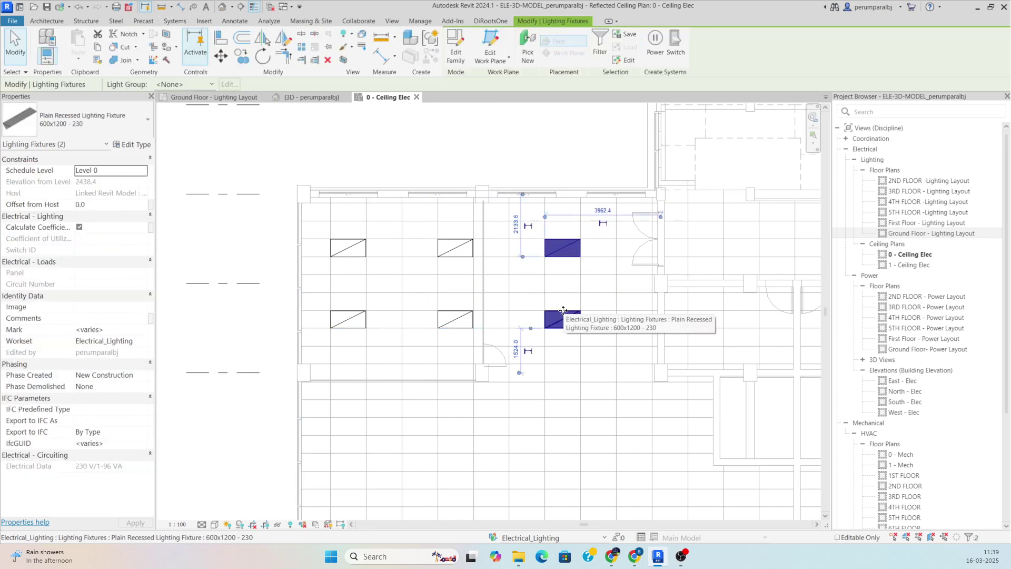
pyautogui.click(220, 56)
pyautogui.scroll(2, 598, 226)
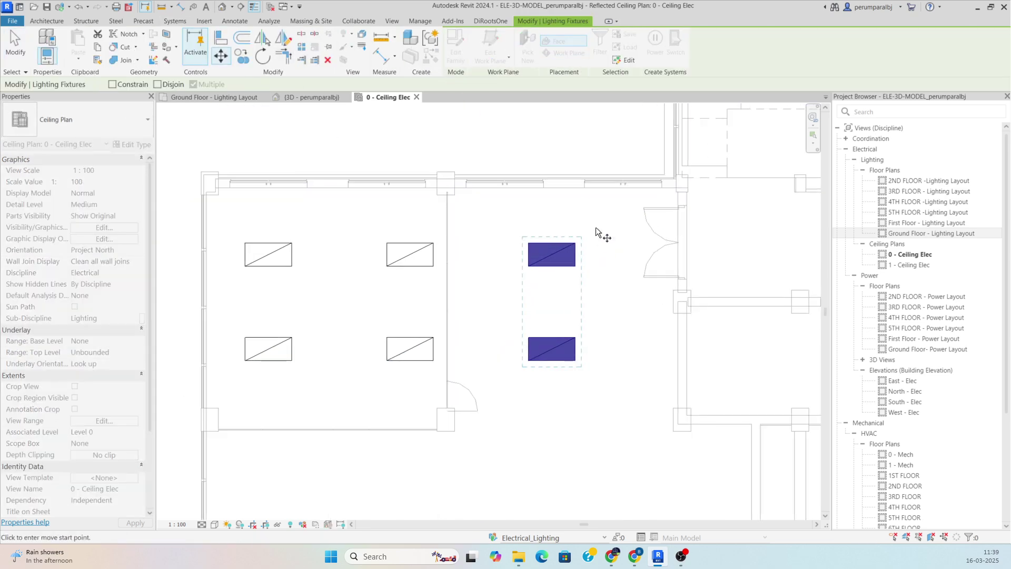
pyautogui.click(575, 243)
pyautogui.click(622, 243)
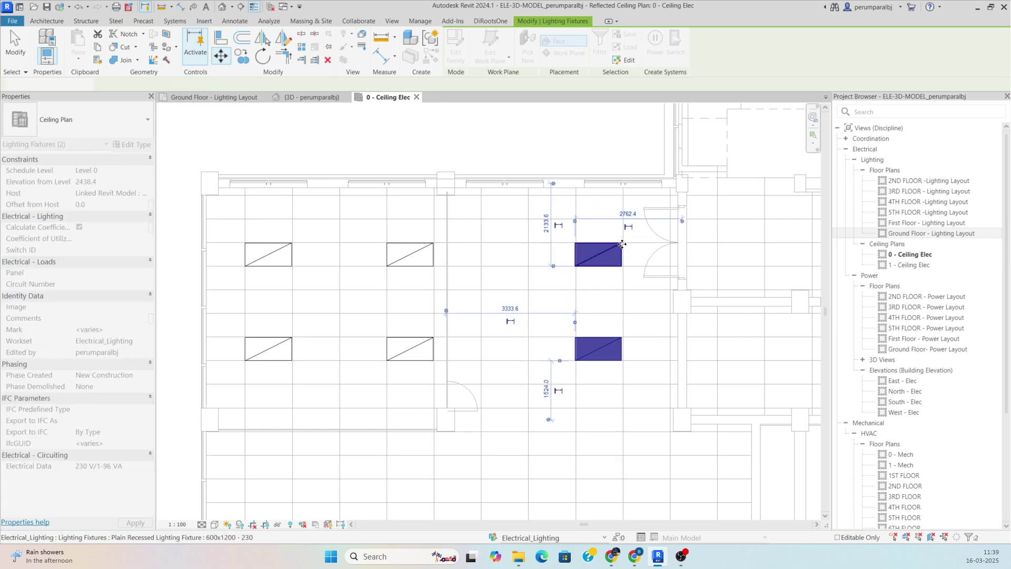
pyautogui.press('Escape')
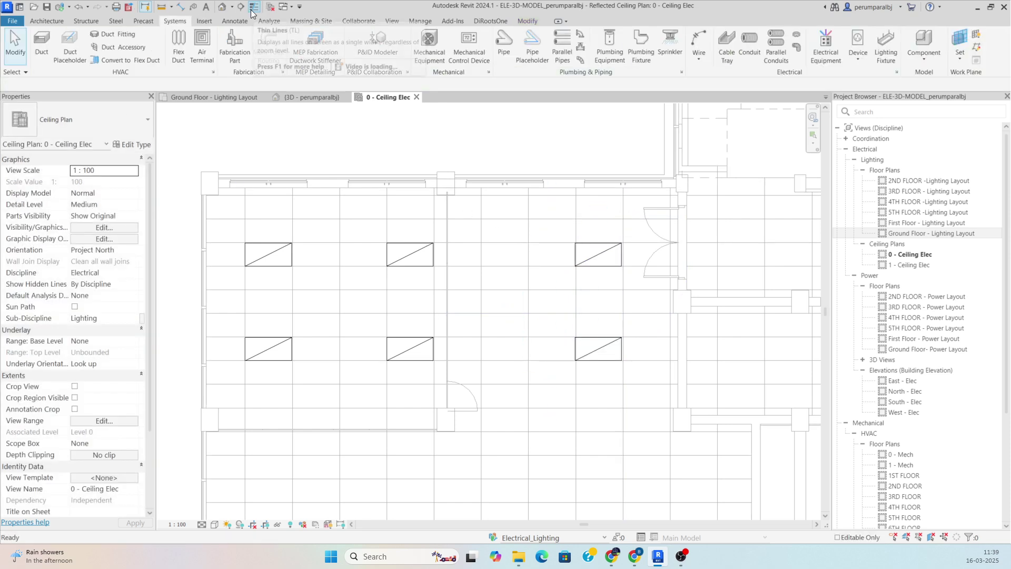
# - Turn off Thin Lines so the ceiling plan displays its true line weights
pyautogui.click(253, 7)
pyautogui.moveTo(507, 264); pyautogui.dragTo(501, 213, button='middle')
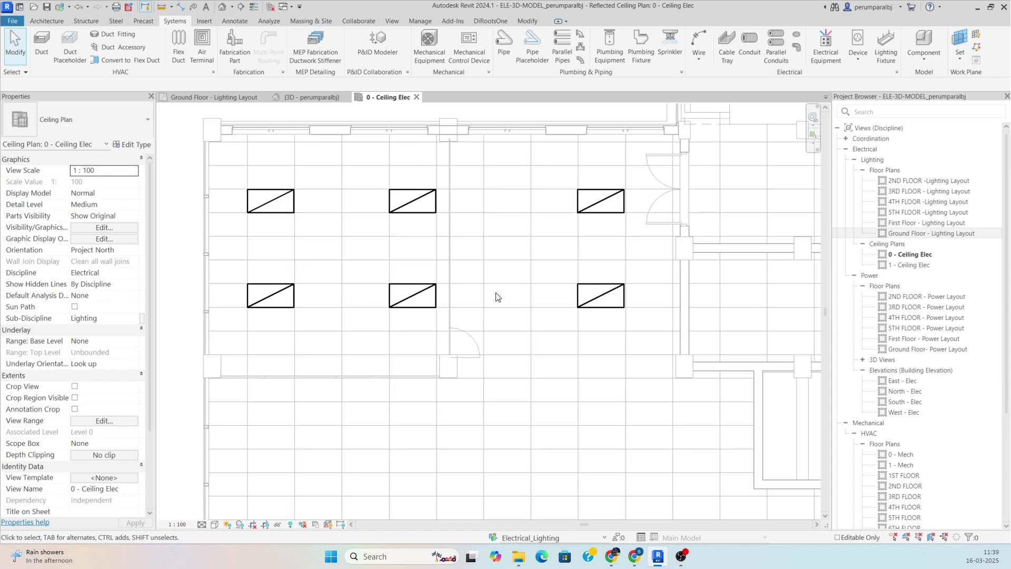
pyautogui.scroll(-1, 514, 228)
pyautogui.moveTo(270, 267); pyautogui.dragTo(630, 333)
pyautogui.press('c')
pyautogui.press('o')
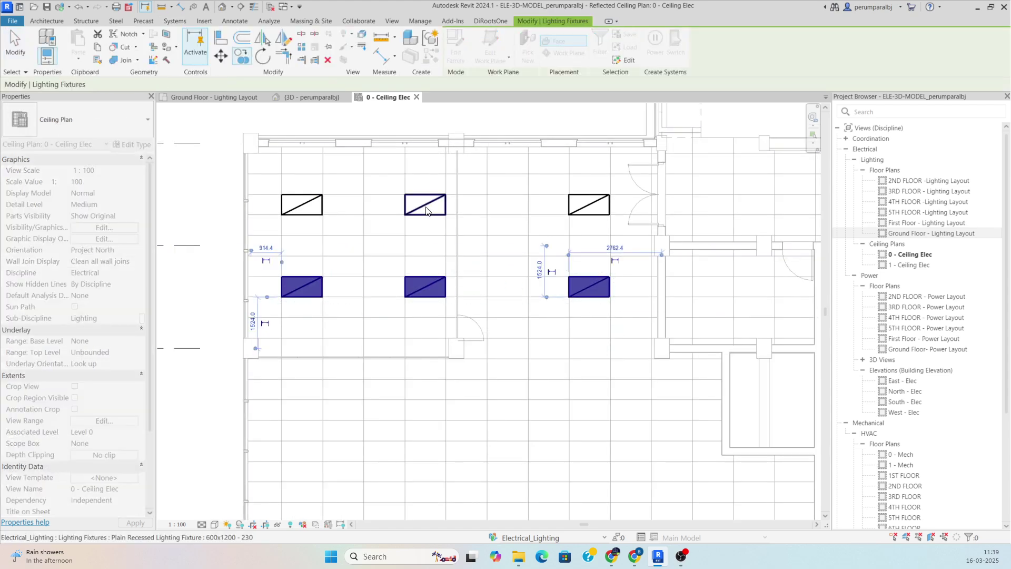
pyautogui.press('Escape')
pyautogui.press('Escape')
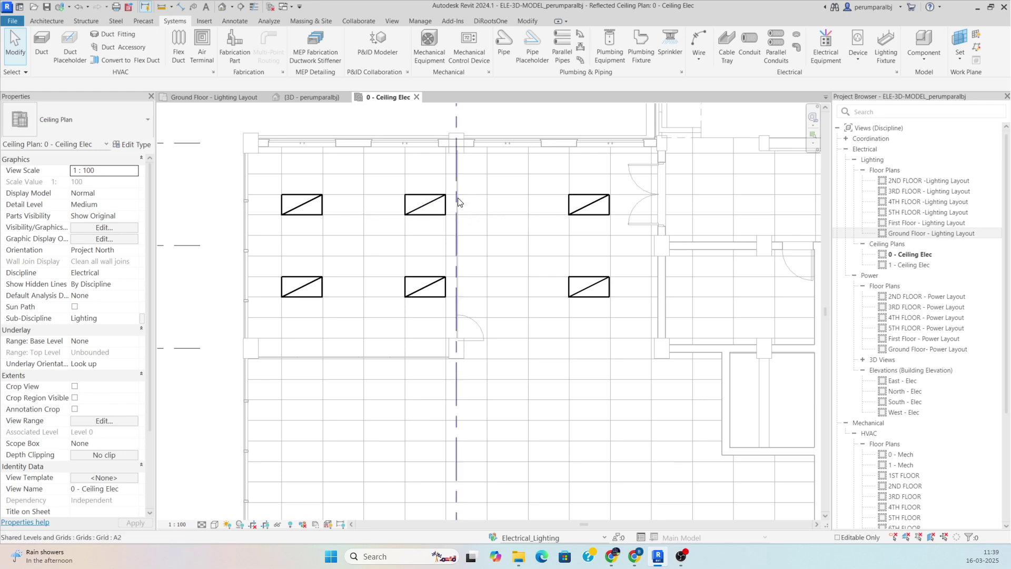
# - Move the middle pair of fixtures one ceiling tile horizontally so they straddle the partition wall
pyautogui.click(435, 220)
pyautogui.keyDown('ctrl'); pyautogui.click(426, 287); pyautogui.keyUp('ctrl')
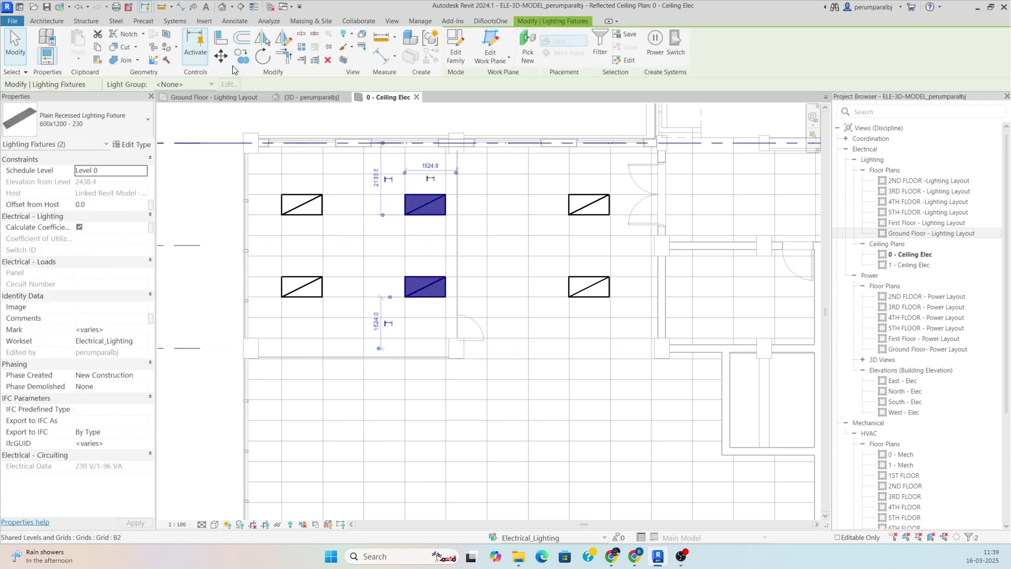
pyautogui.click(228, 58)
pyautogui.click(446, 194)
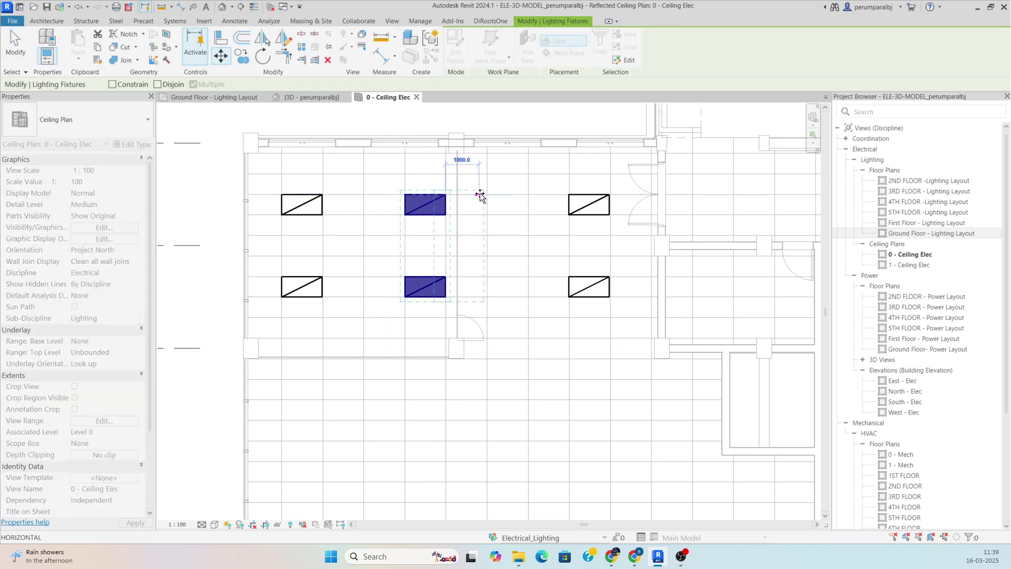
pyautogui.scroll(5, 485, 196)
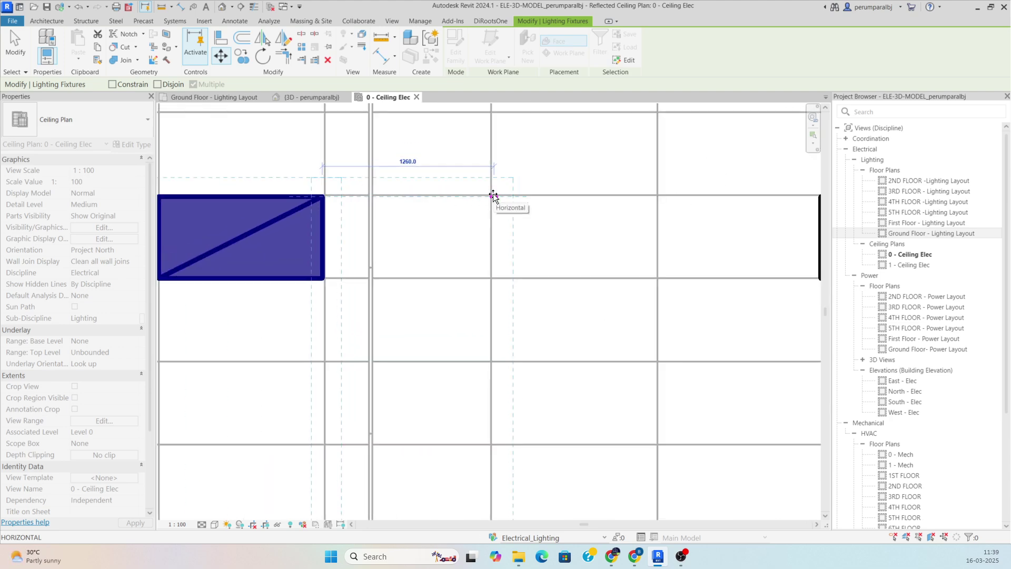
pyautogui.click(491, 196)
pyautogui.press('Escape')
pyautogui.scroll(-6, 467, 249)
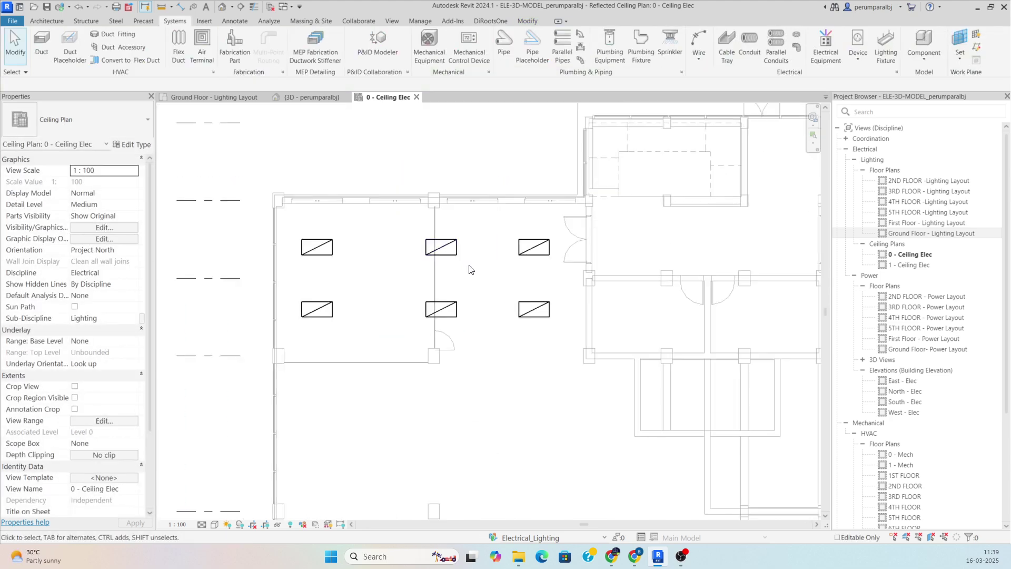
# - Move the last pair of fixtures another ceiling tile toward the double door, snapping them to the ceiling grid
pyautogui.click(543, 252)
pyautogui.keyDown('ctrl'); pyautogui.click(536, 304); pyautogui.keyUp('ctrl')
pyautogui.click(222, 62)
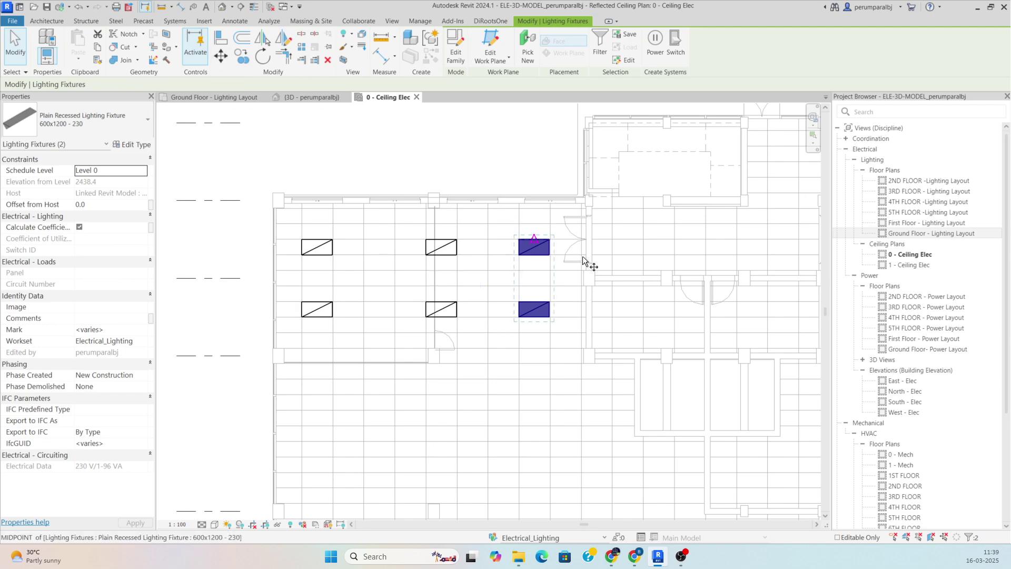
pyautogui.scroll(5, 558, 242)
pyautogui.click(534, 232)
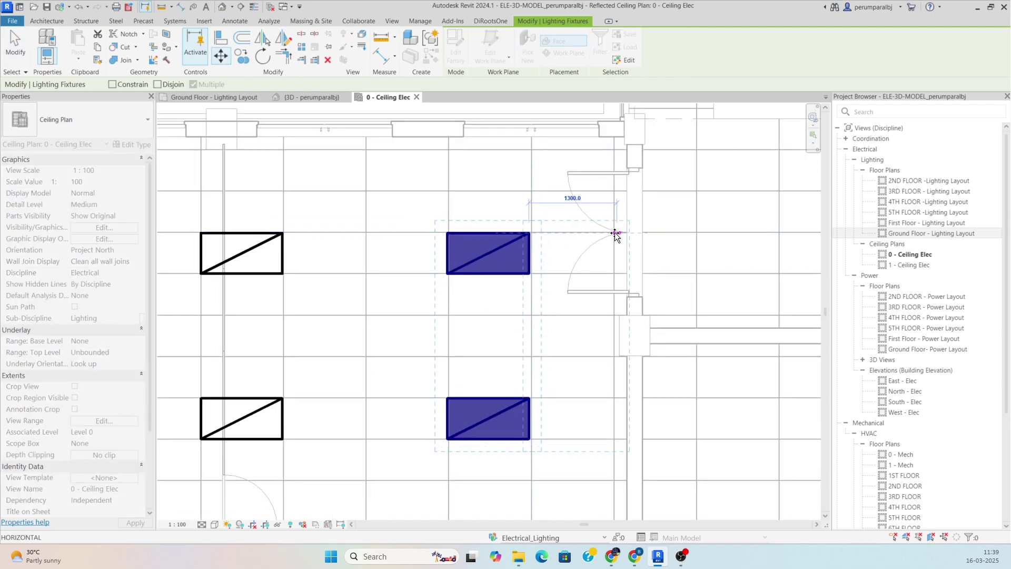
pyautogui.click(615, 233)
pyautogui.press('Escape')
pyautogui.scroll(-4, 553, 247)
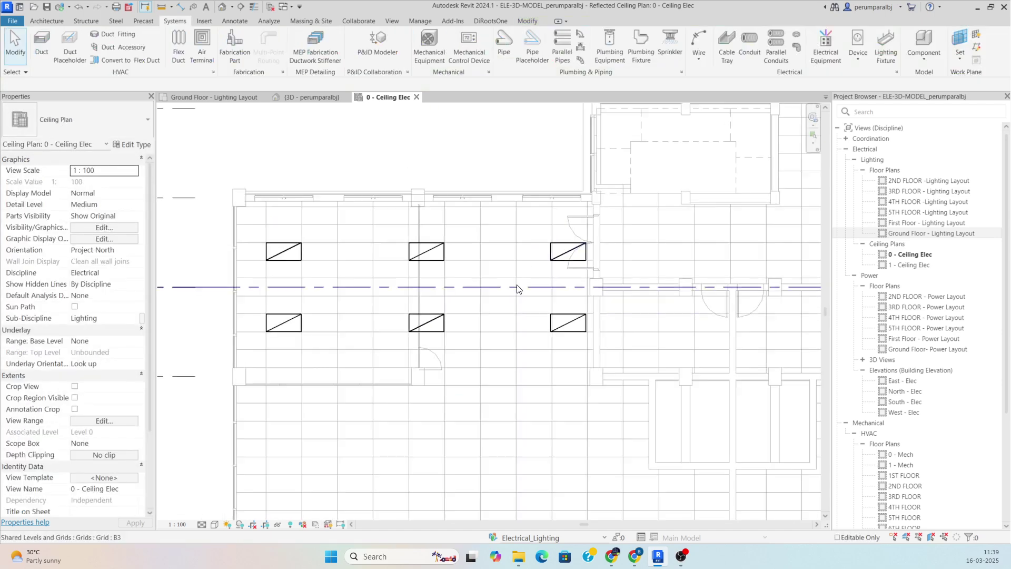
pyautogui.scroll(6, 599, 340)
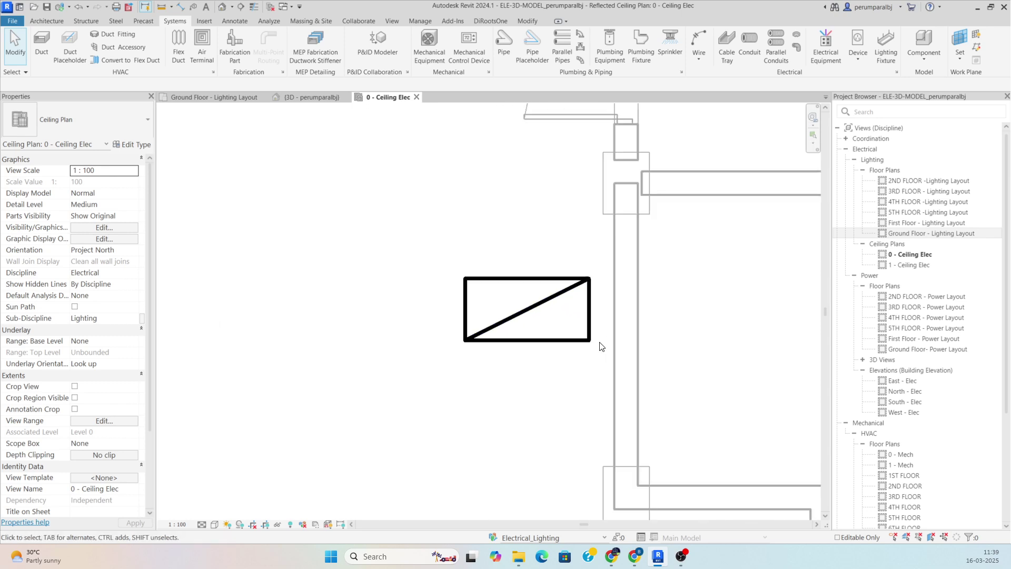
# - Align the short edge of the lower fixture nearest the corridor wall with the adjacent ceiling grid line
pyautogui.scroll(2, 595, 319)
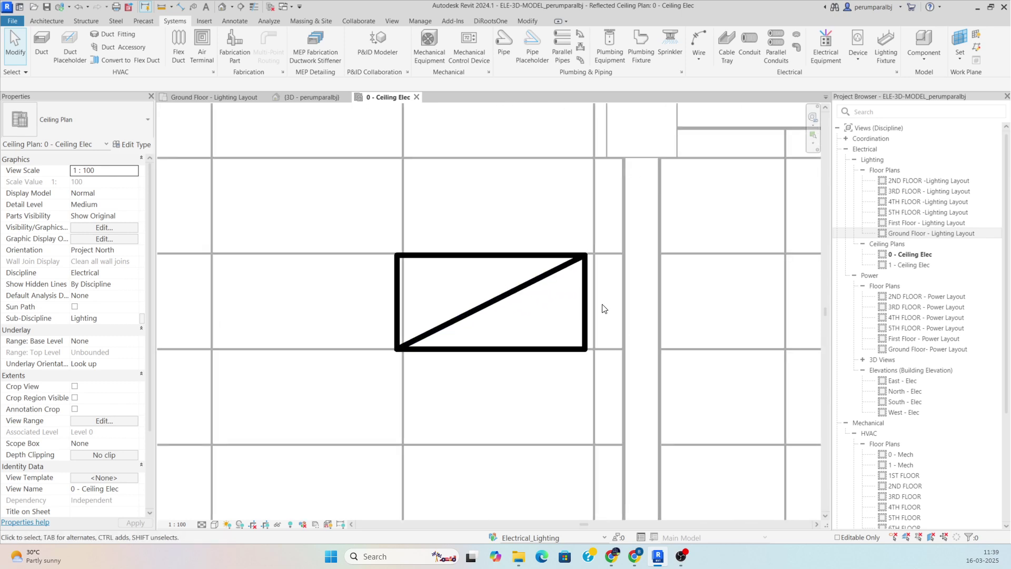
pyautogui.press('a')
pyautogui.press('l')
pyautogui.click(600, 322)
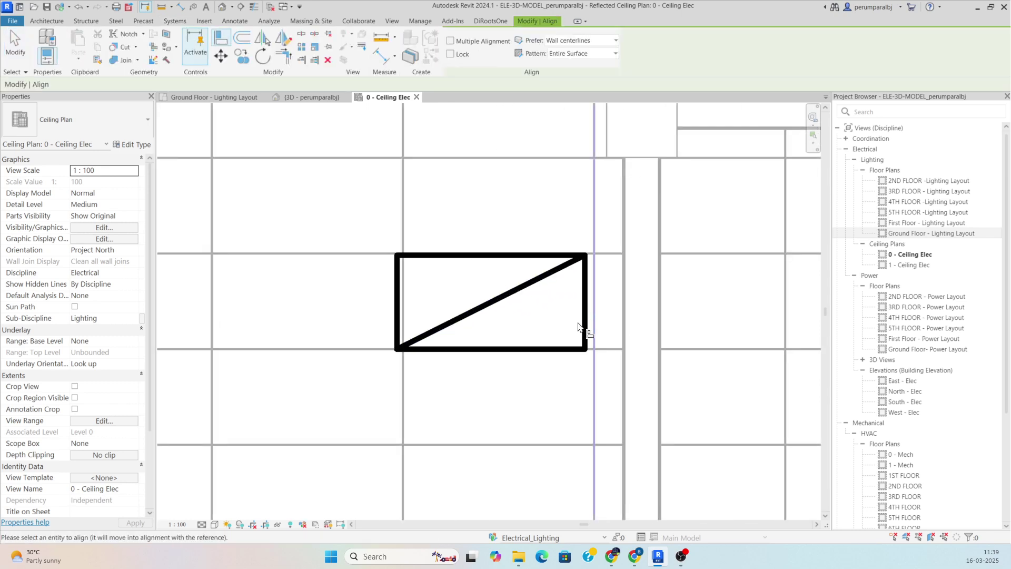
pyautogui.click(582, 328)
pyautogui.scroll(-4, 535, 367)
pyautogui.press('Escape')
# - Align the short edge of the fixture beside the double door with the same vertical ceiling grid line
pyautogui.scroll(3, 541, 204)
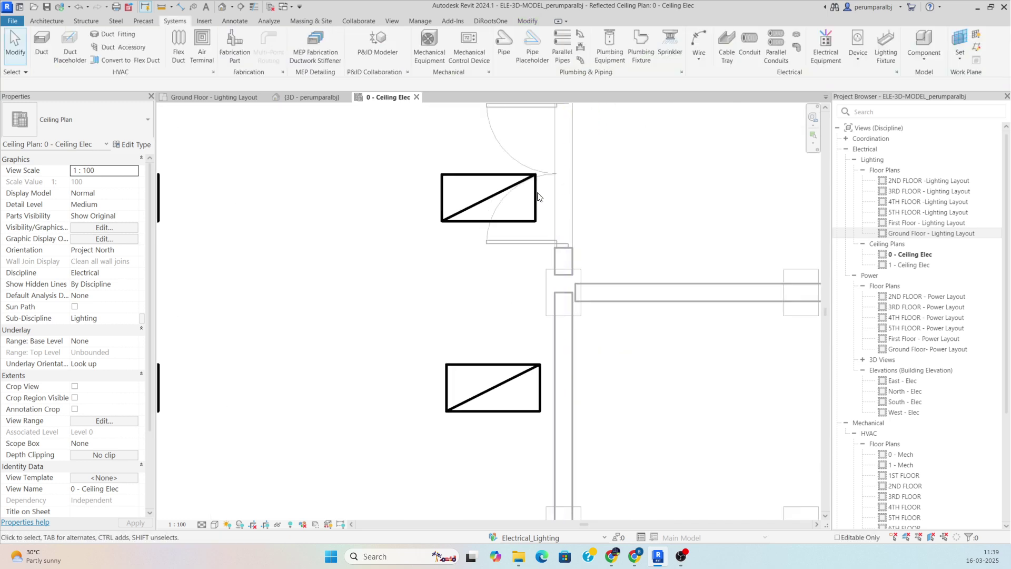
pyautogui.press('l')
pyautogui.scroll(1, 553, 204)
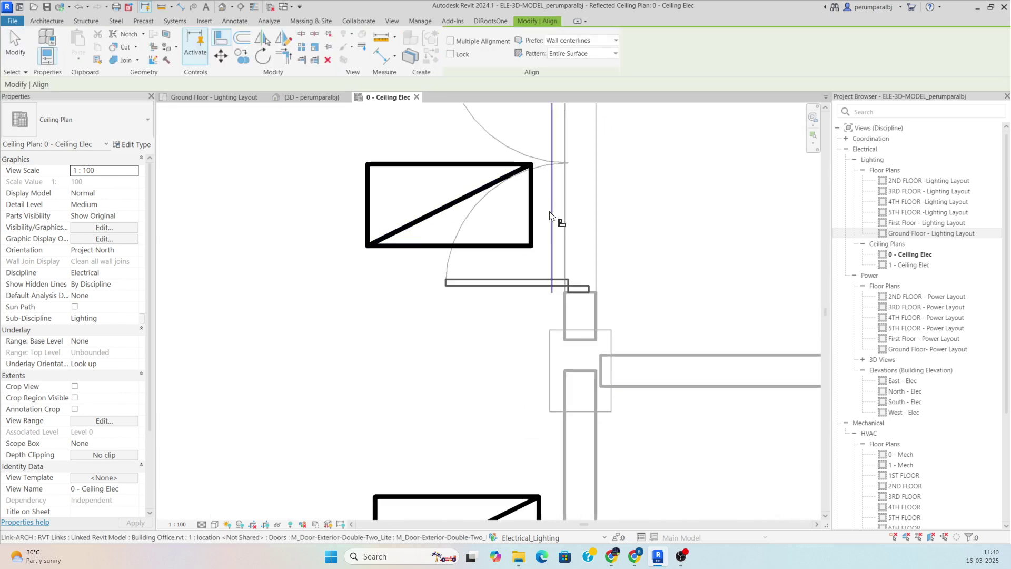
pyautogui.click(539, 221)
pyautogui.scroll(-5, 534, 225)
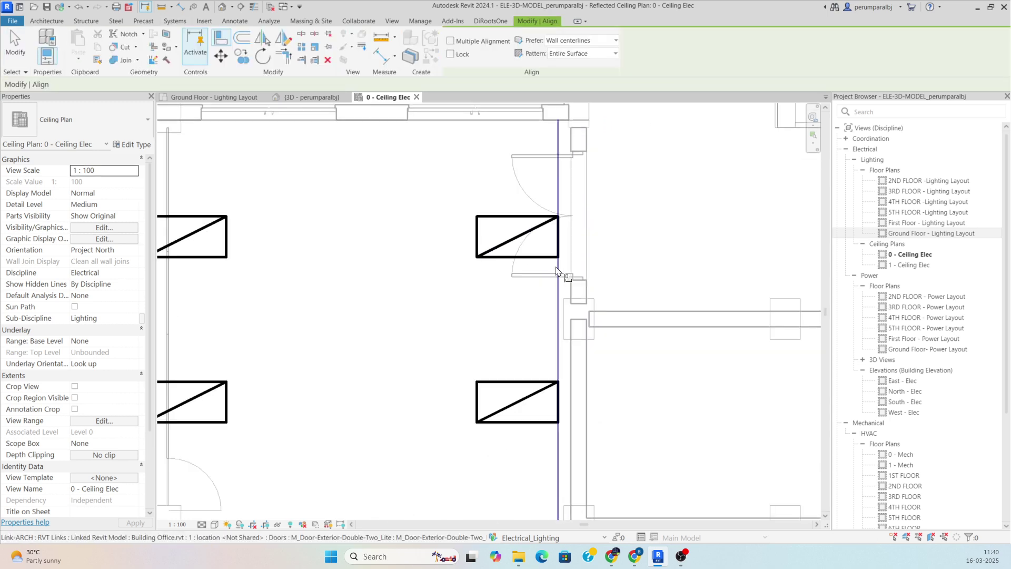
pyautogui.press('Escape')
pyautogui.press('Escape')
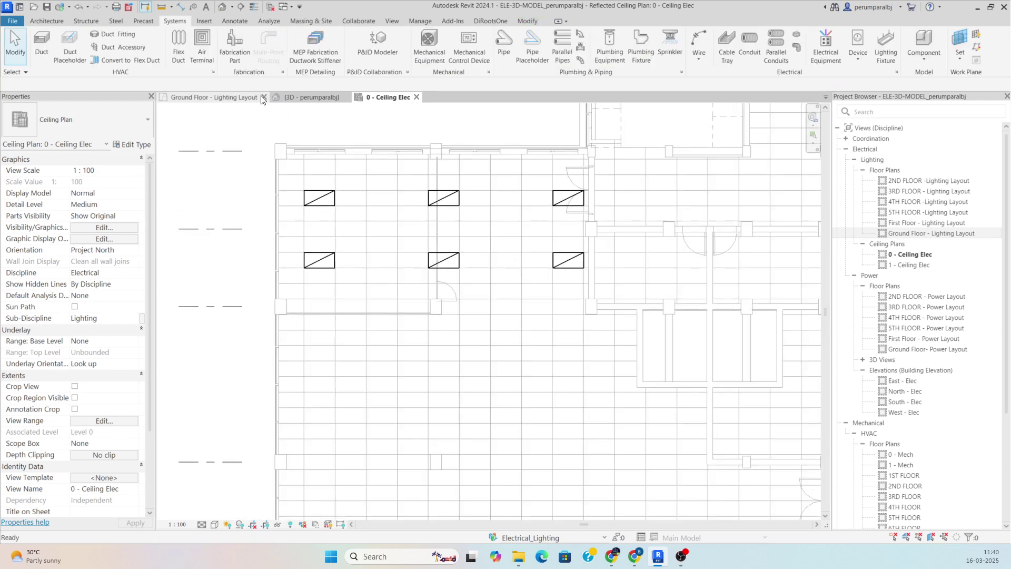
# - Copy the lower row of three 600x1200 fixtures straight down three times to fill the open area below
pyautogui.moveTo(257, 242); pyautogui.dragTo(611, 302)
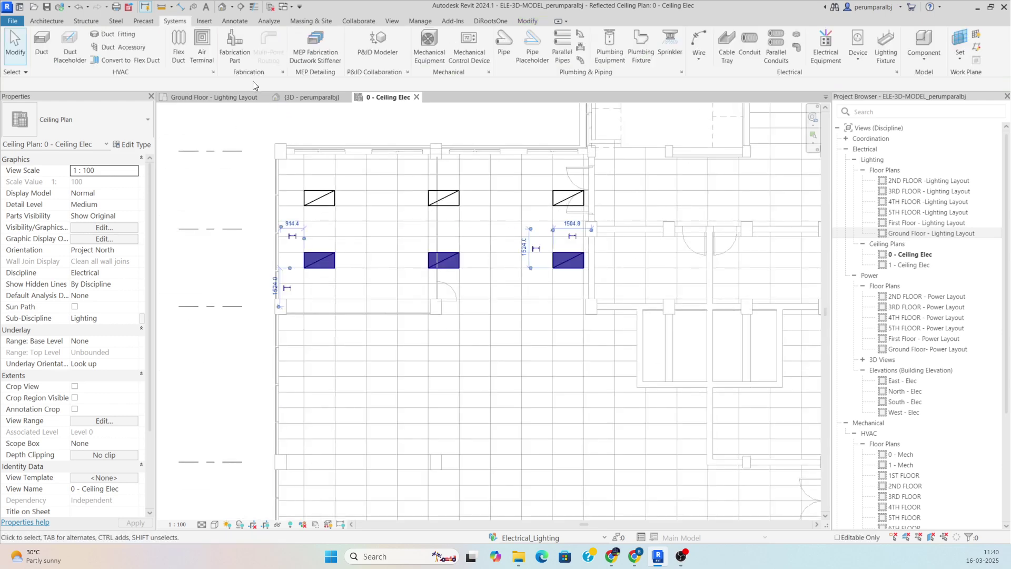
pyautogui.click(242, 56)
pyautogui.click(335, 252)
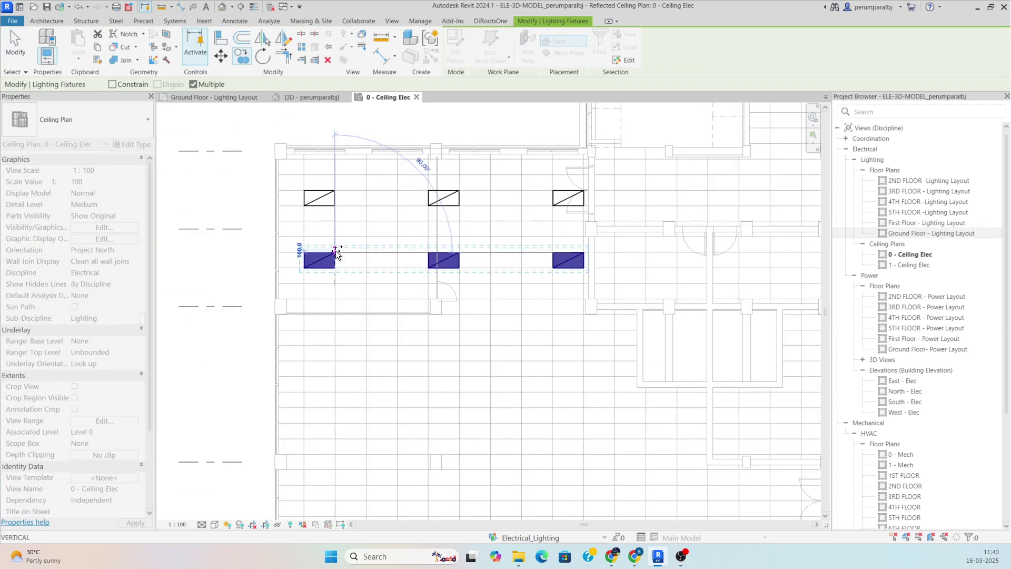
pyautogui.click(335, 330)
pyautogui.moveTo(335, 340); pyautogui.dragTo(349, 248, button='middle')
pyautogui.click(350, 316)
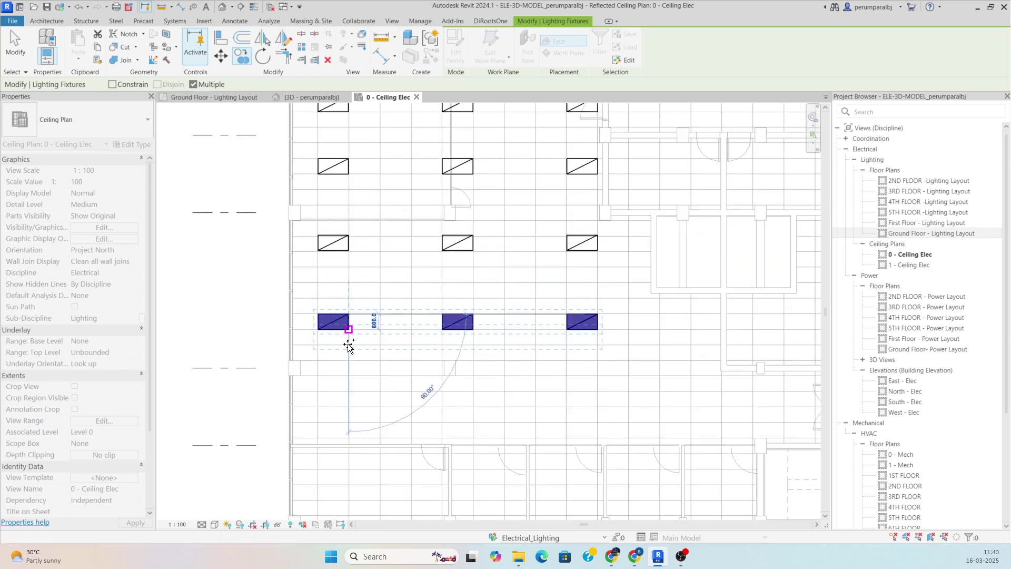
pyautogui.moveTo(373, 316); pyautogui.dragTo(392, 221, button='middle')
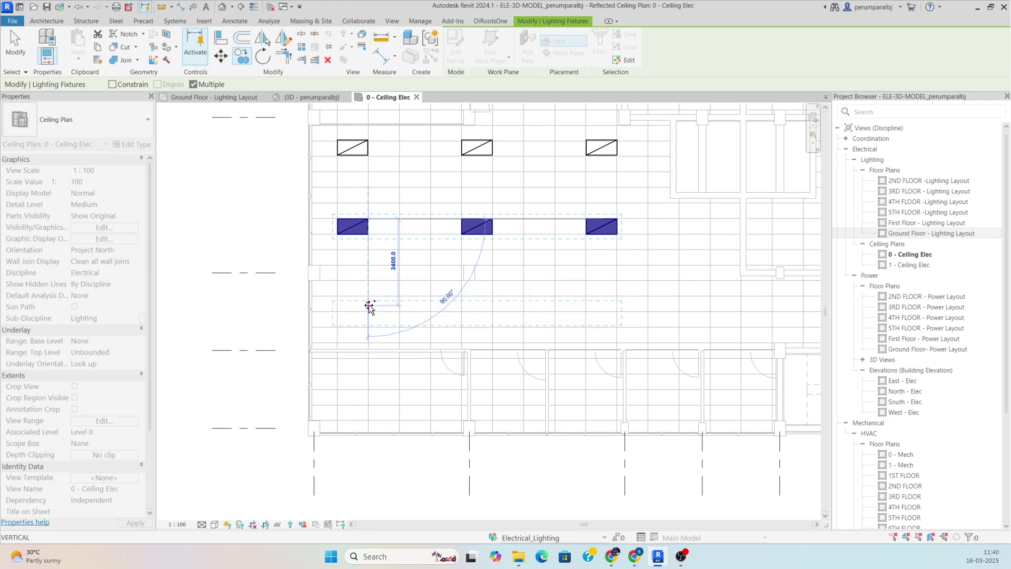
pyautogui.click(368, 298)
pyautogui.scroll(-2, 369, 298)
pyautogui.press('Escape')
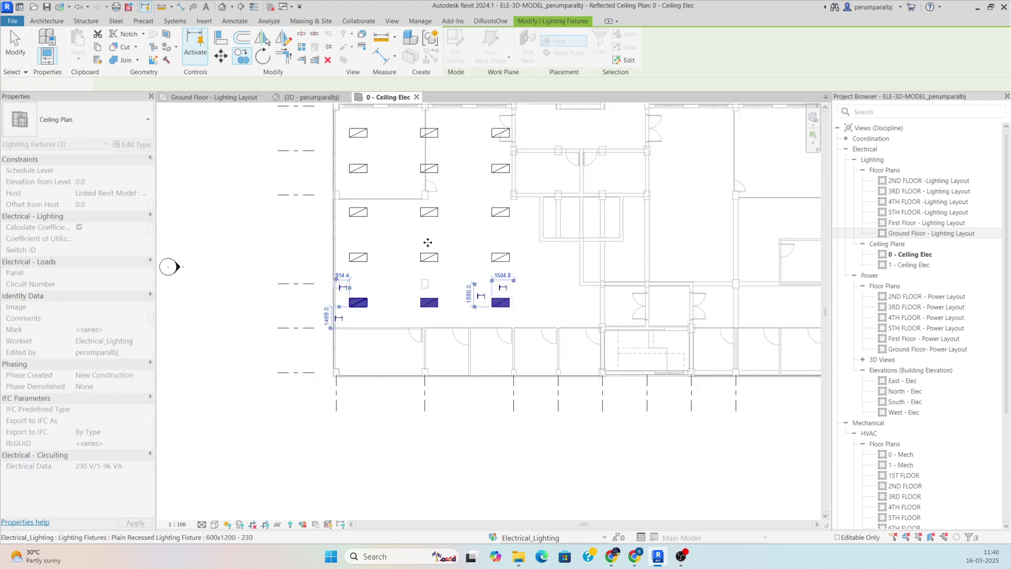
pyautogui.moveTo(468, 230); pyautogui.dragTo(458, 266, button='middle')
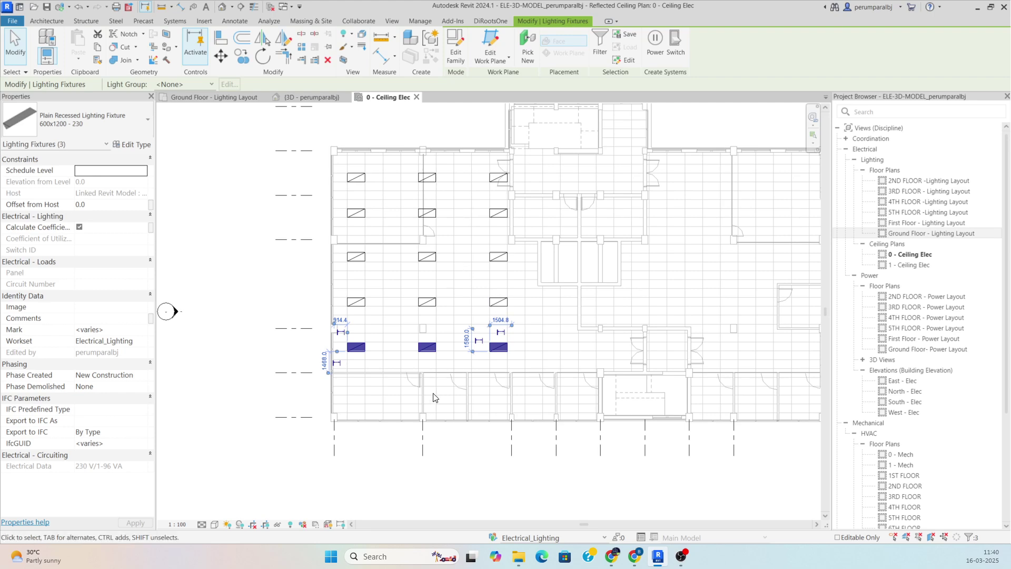
pyautogui.scroll(2, 392, 411)
pyautogui.moveTo(409, 397); pyautogui.dragTo(476, 357, button='middle')
pyautogui.press('Escape')
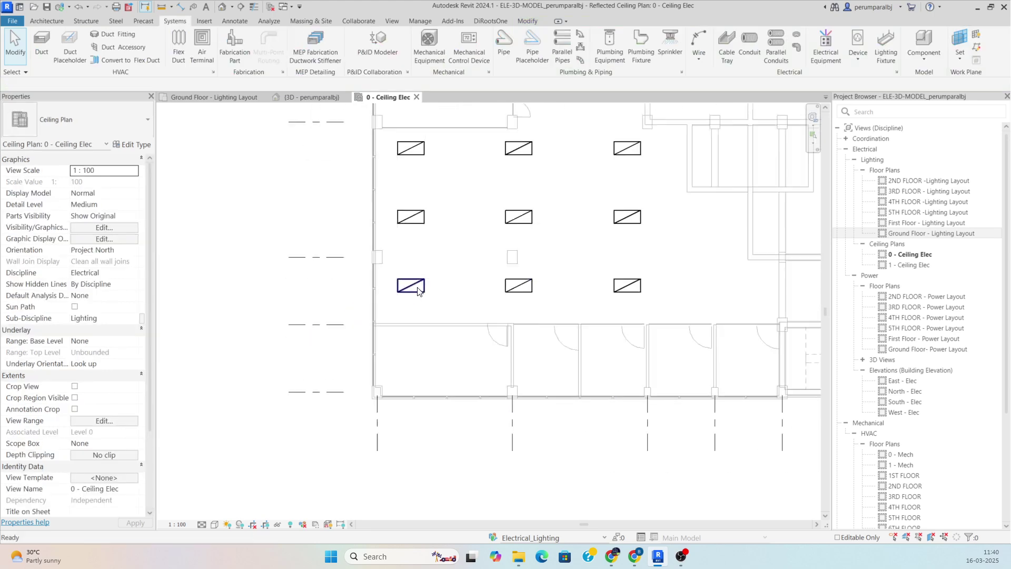
# - Copy the corner fixture down into the enclosed room below, and again horizontally about 3700 mm toward that room's door
pyautogui.scroll(2, 415, 289)
pyautogui.click(417, 292)
pyautogui.press('c')
pyautogui.press('o')
pyautogui.click(426, 276)
pyautogui.click(427, 383)
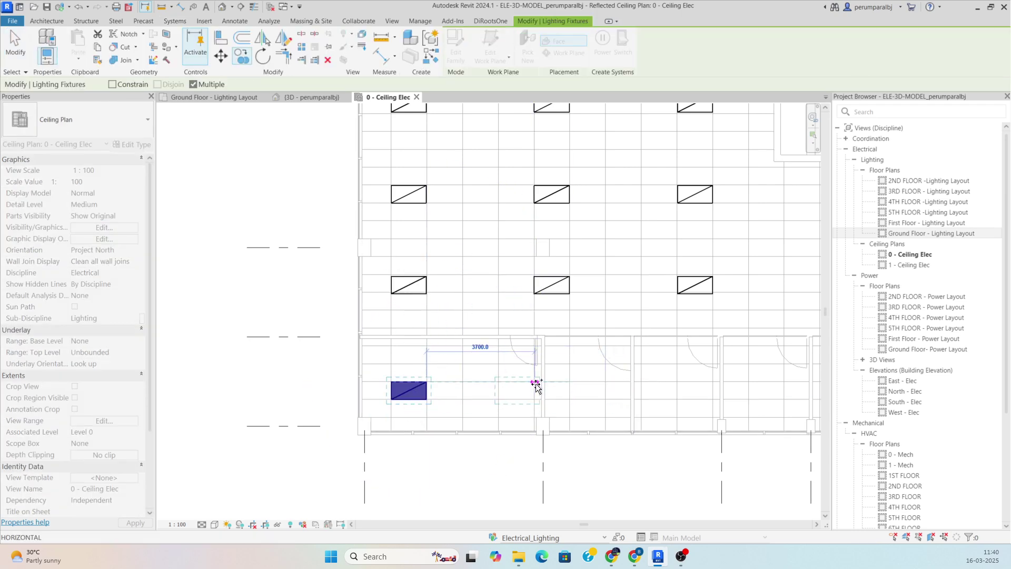
pyautogui.click(535, 383)
pyautogui.moveTo(700, 384); pyautogui.dragTo(513, 346, button='middle')
pyautogui.press('Escape')
pyautogui.scroll(1, 653, 383)
pyautogui.press('Escape')
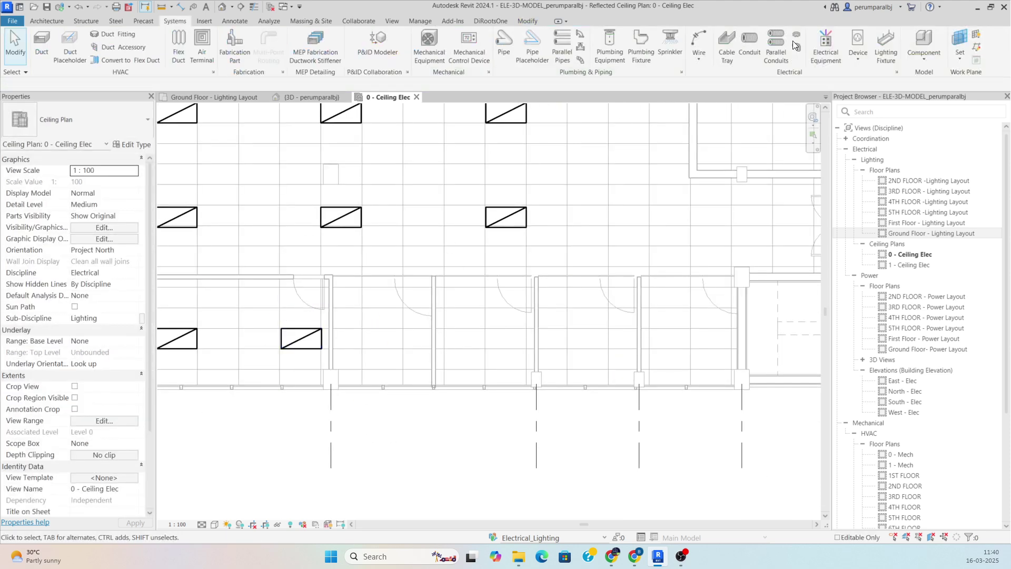
# - Place two DOWNLIGHT PRO 20 W 4000 K D1 fixtures in the first small room, about 2400 and 600 mm from the outer wall
pyautogui.click(877, 43)
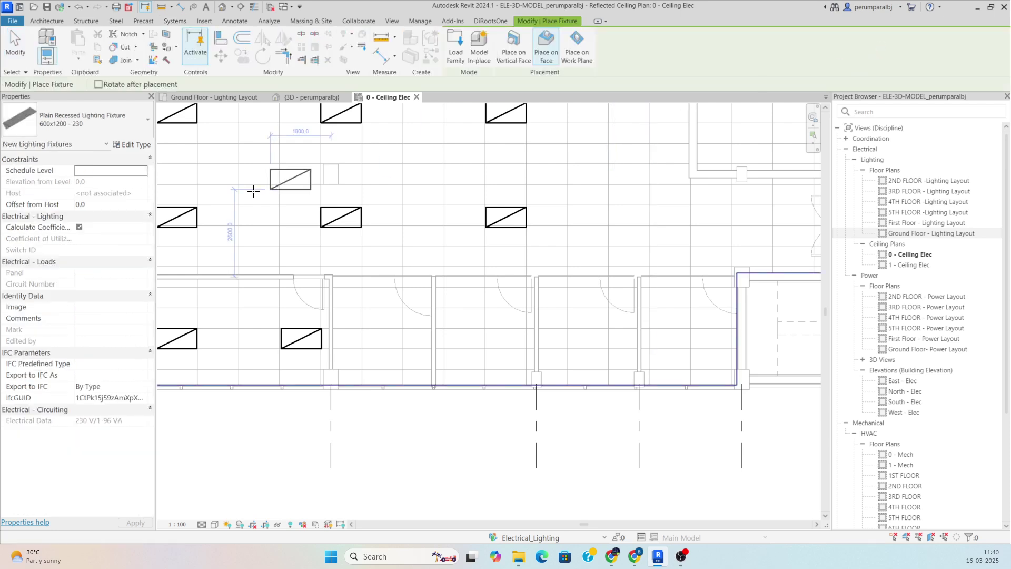
pyautogui.click(95, 119)
pyautogui.scroll(2, 29, 272)
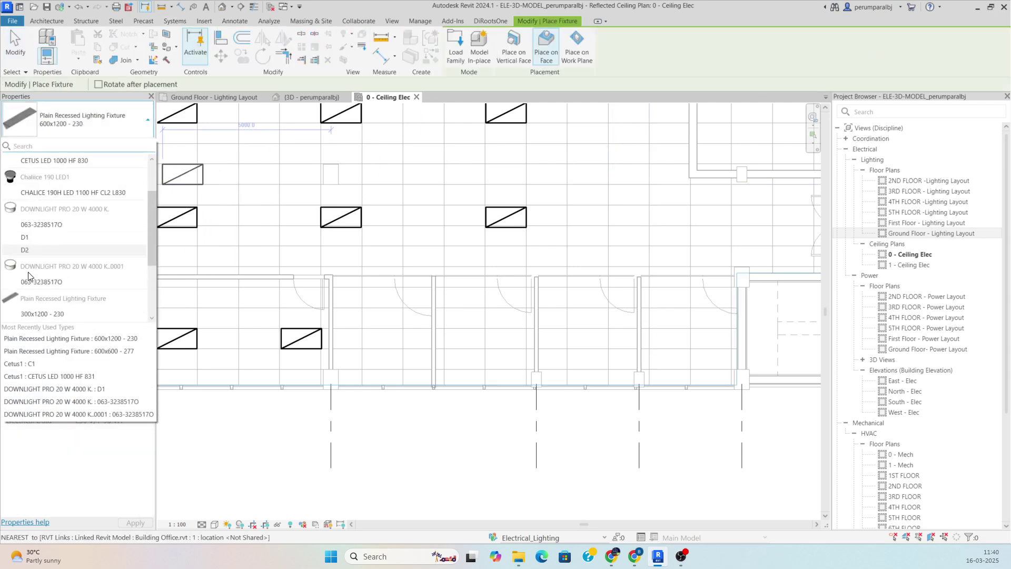
pyautogui.click(27, 249)
pyautogui.scroll(3, 369, 337)
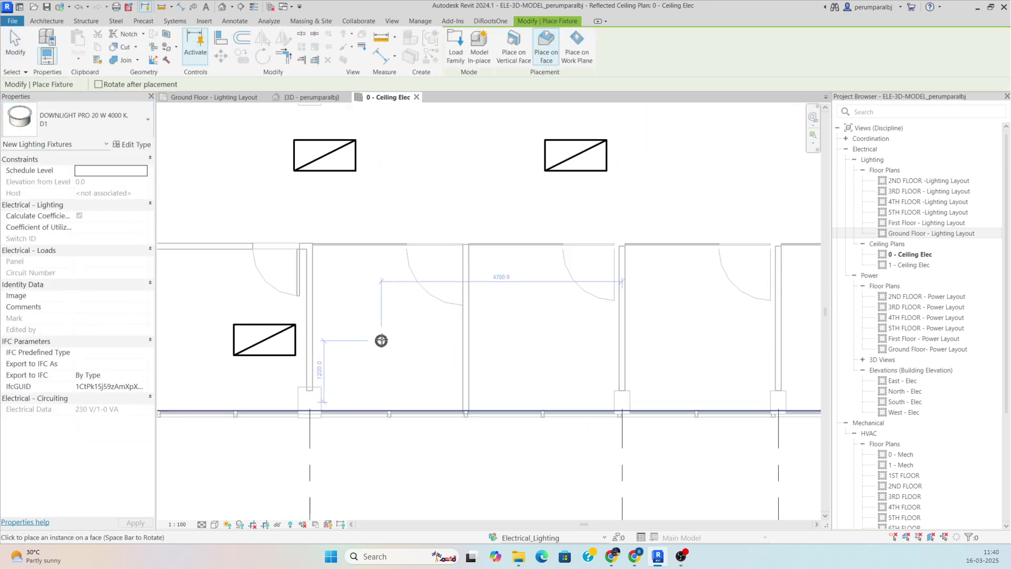
pyautogui.click(386, 280)
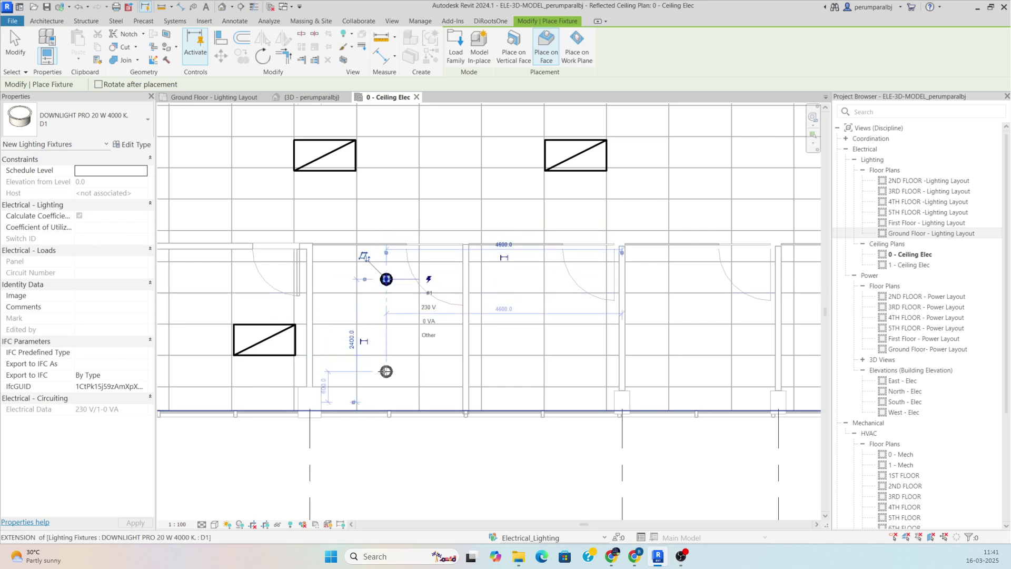
pyautogui.click(386, 371)
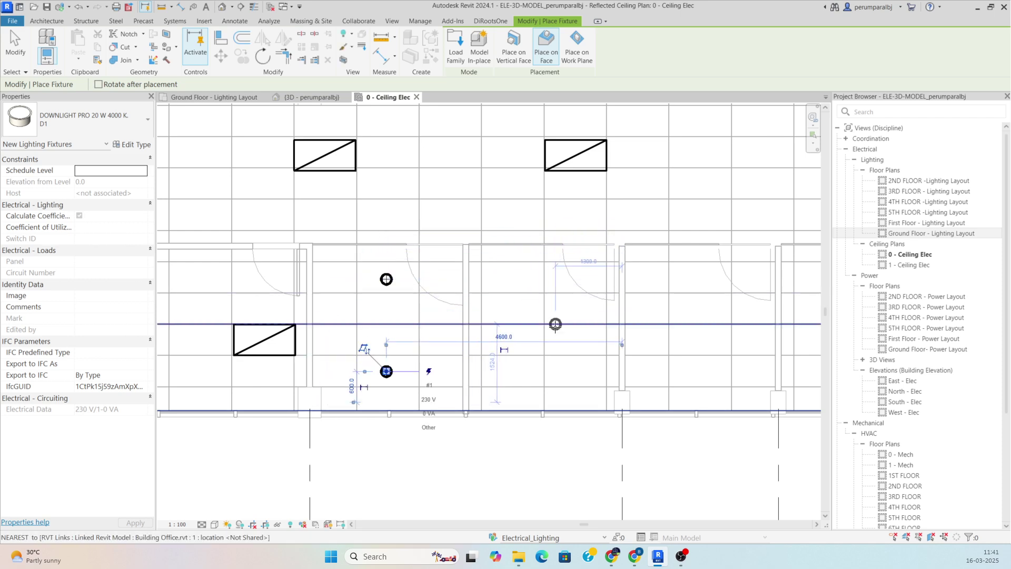
# - Place two more D1 downlights in the second small room, lined up with the pair in the first room
pyautogui.click(544, 280)
pyautogui.click(544, 371)
pyautogui.moveTo(614, 361); pyautogui.dragTo(378, 313, button='middle')
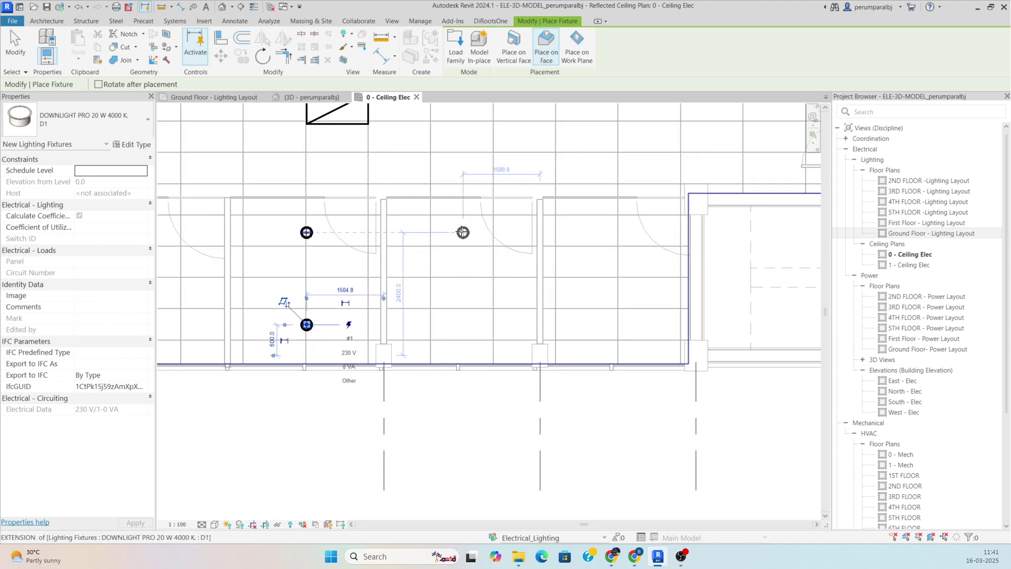
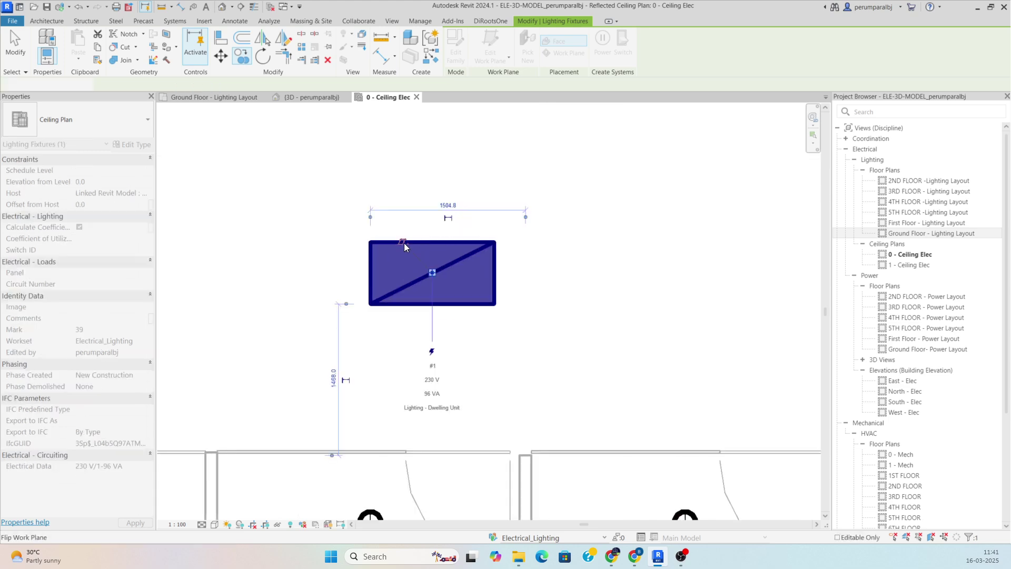
pyautogui.press('Escape')
# - Move the lowest row of three 600x1200 fixtures in the open area slightly up so they sit on the ceiling grid lines
pyautogui.scroll(-3, 566, 266)
pyautogui.moveTo(323, 267); pyautogui.dragTo(490, 272, button='middle')
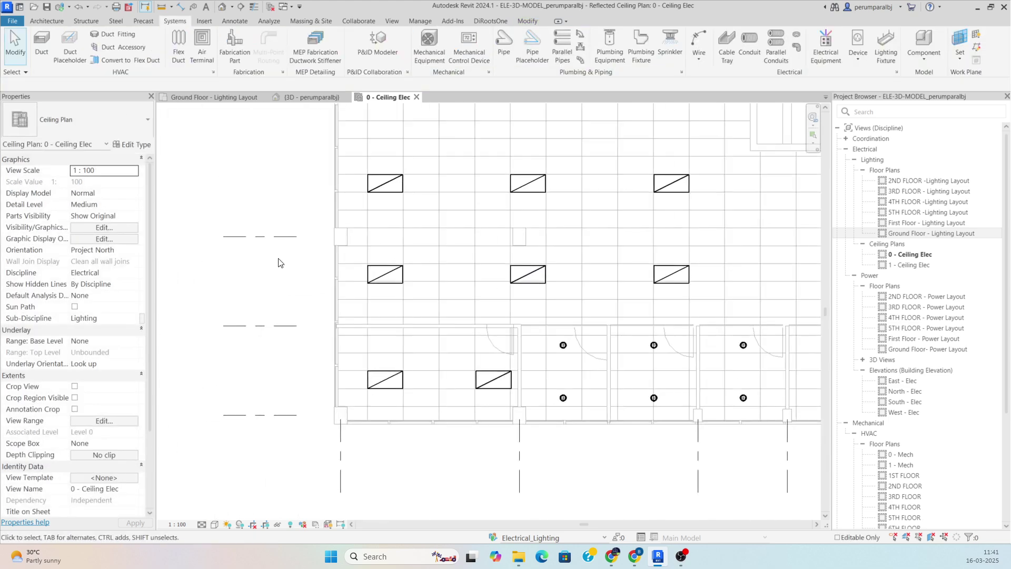
pyautogui.moveTo(344, 296); pyautogui.dragTo(741, 302)
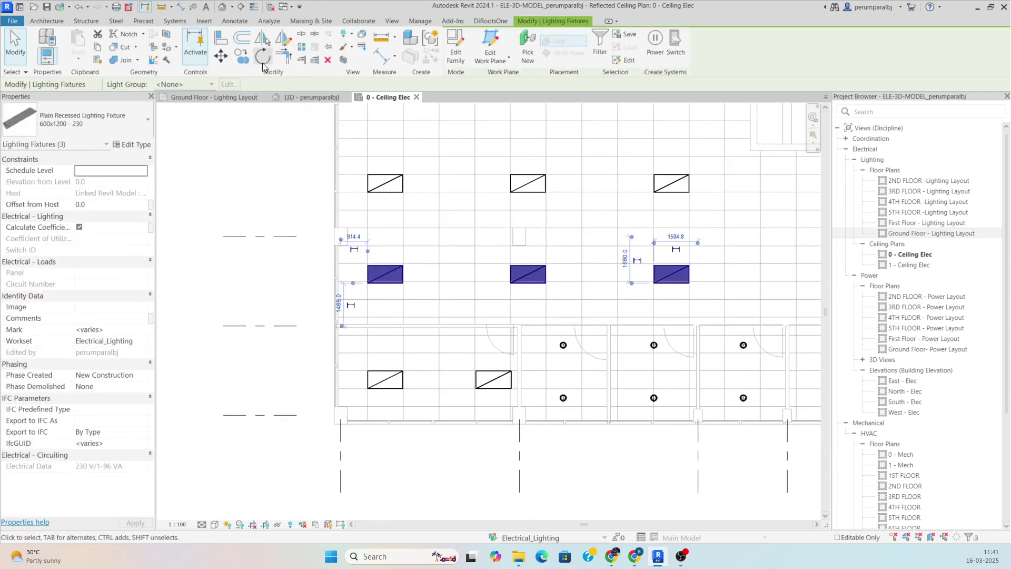
pyautogui.click(219, 57)
pyautogui.scroll(8, 684, 252)
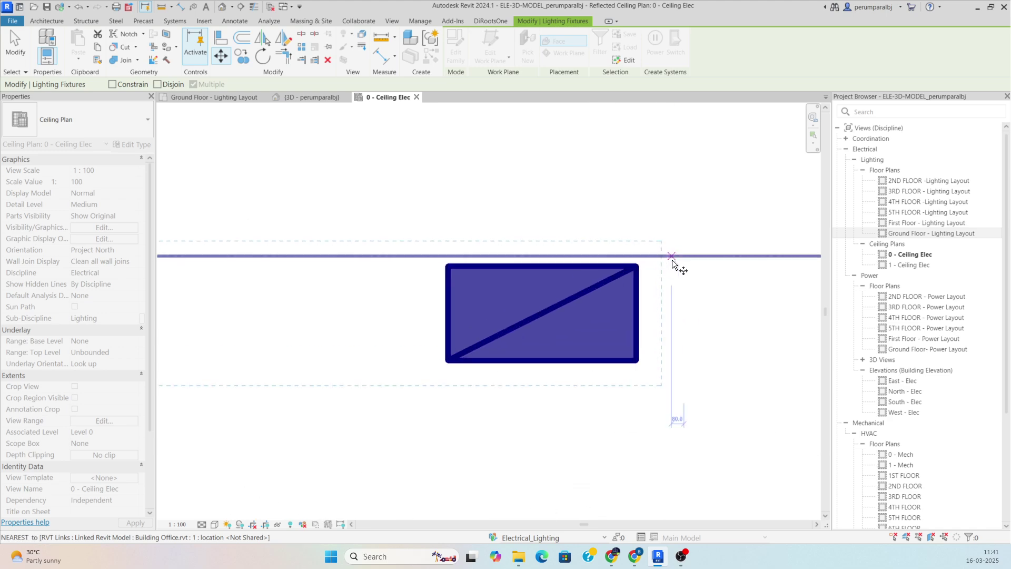
pyautogui.click(634, 265)
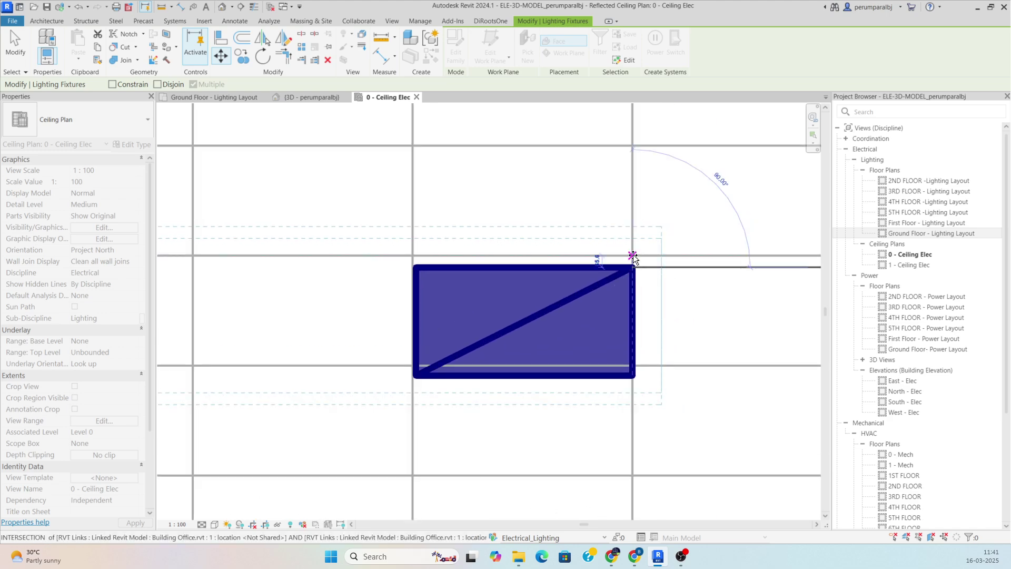
pyautogui.click(634, 253)
pyautogui.scroll(-1, 624, 273)
pyautogui.scroll(-7, 509, 285)
pyautogui.click(478, 296)
pyautogui.scroll(-1, 495, 302)
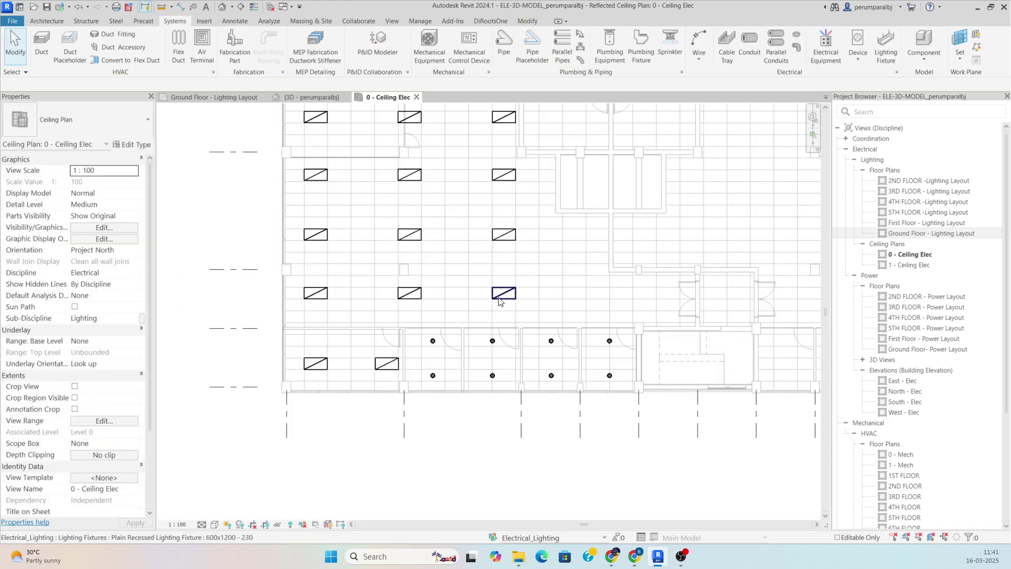
# - Copy the end fixture of the lowest row horizontally about 4877 mm, and once more along the row in front of the double doors
pyautogui.click(502, 298)
pyautogui.press('c')
pyautogui.press('o')
pyautogui.scroll(1, 512, 301)
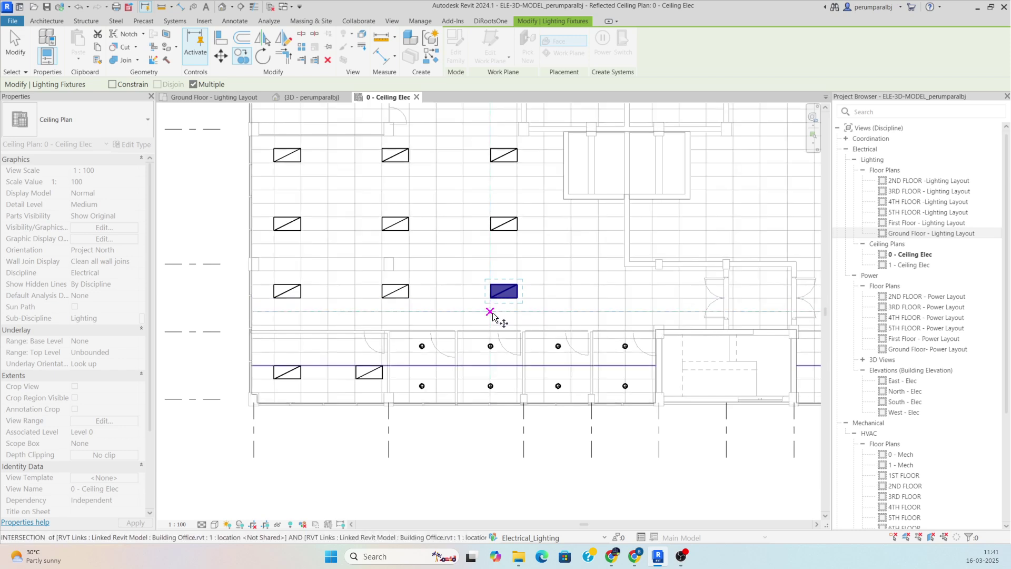
pyautogui.click(490, 311)
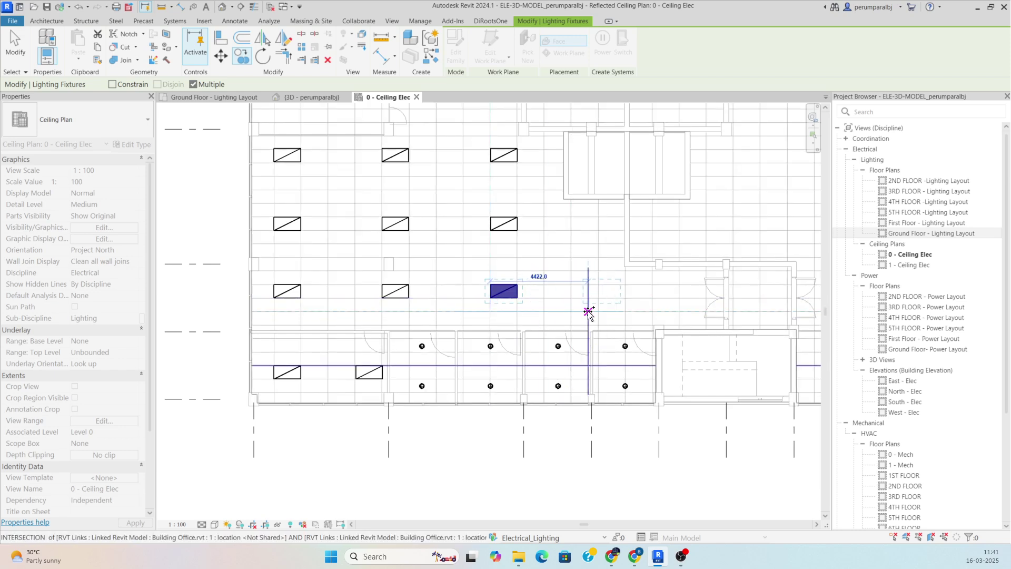
pyautogui.scroll(1, 600, 310)
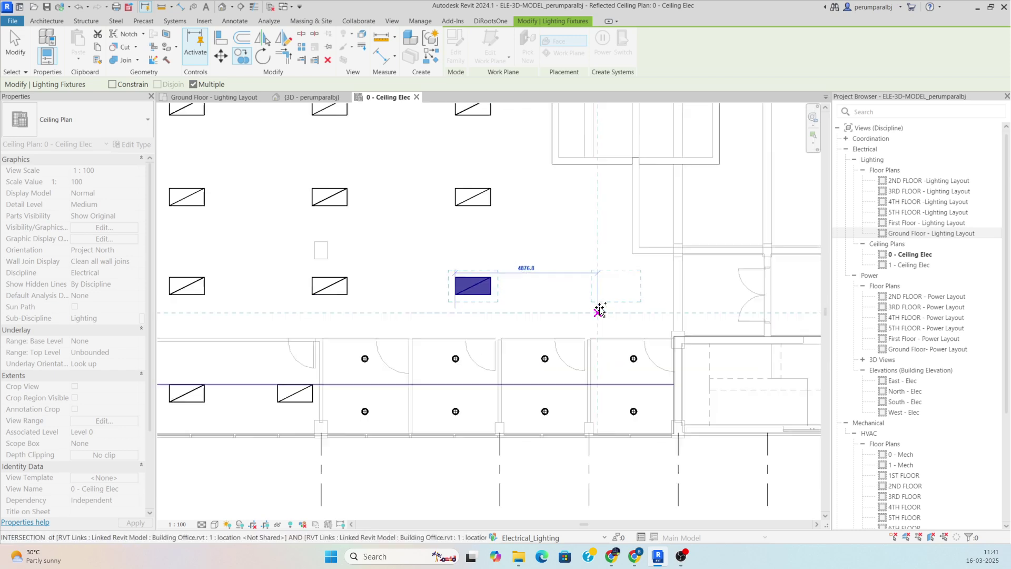
pyautogui.scroll(1, 600, 311)
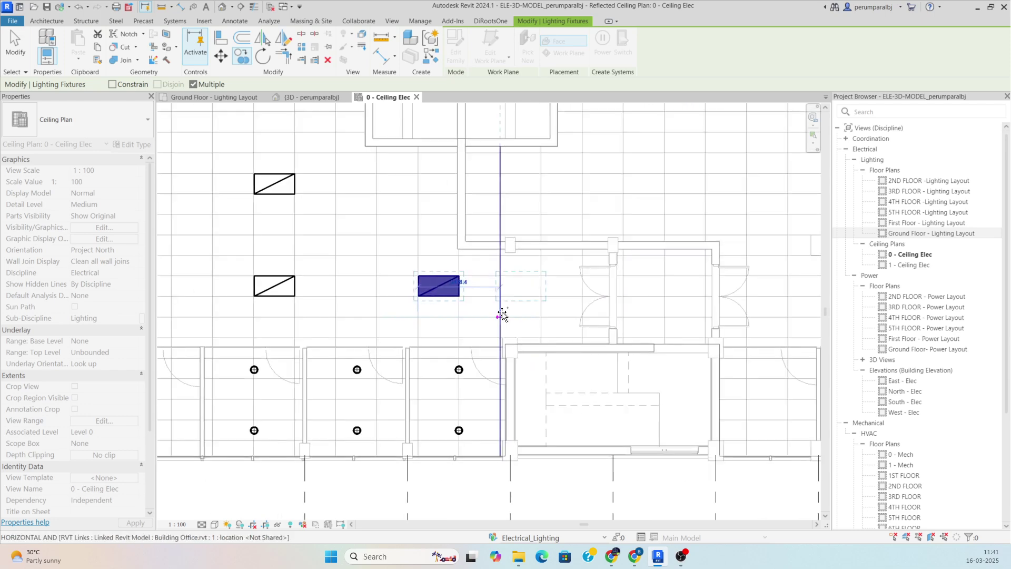
pyautogui.click(542, 319)
pyautogui.scroll(-2, 543, 319)
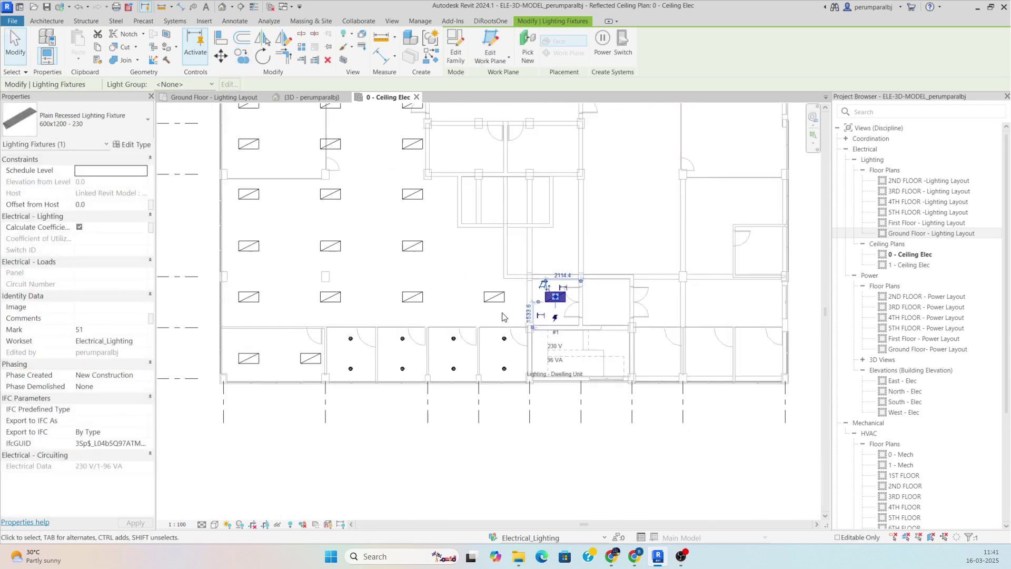
# - Copy the fourth fixture of the lowest row straight up, in line with the row above
pyautogui.scroll(-2, 502, 317)
pyautogui.scroll(4, 485, 303)
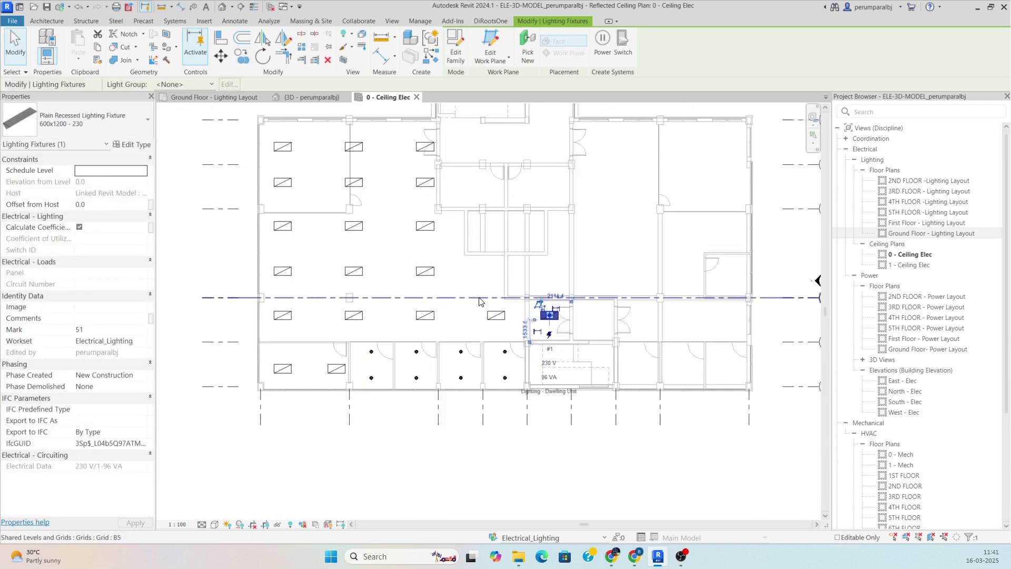
pyautogui.click(490, 307)
pyautogui.press('c')
pyautogui.press('o')
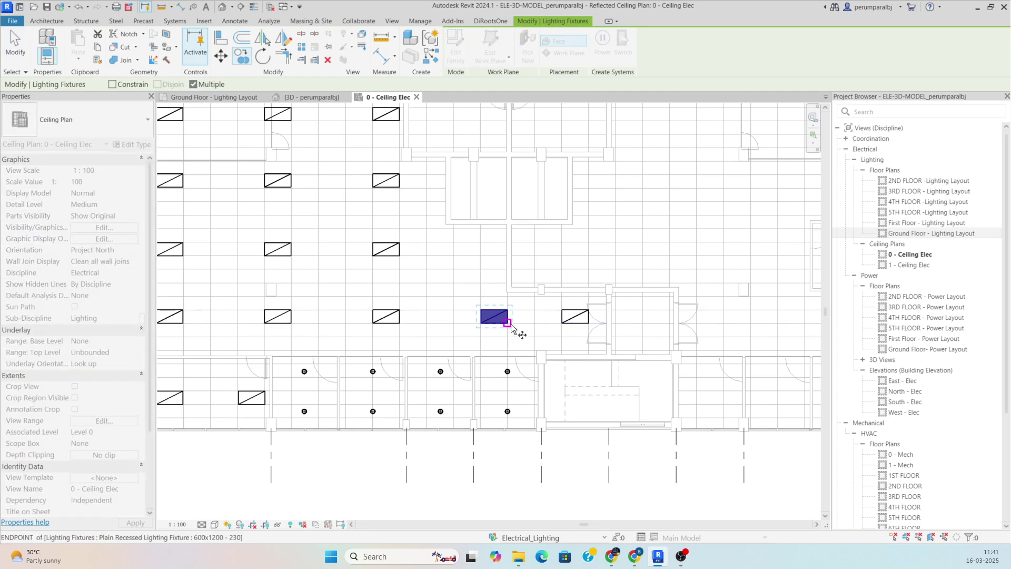
pyautogui.click(509, 323)
pyautogui.click(509, 256)
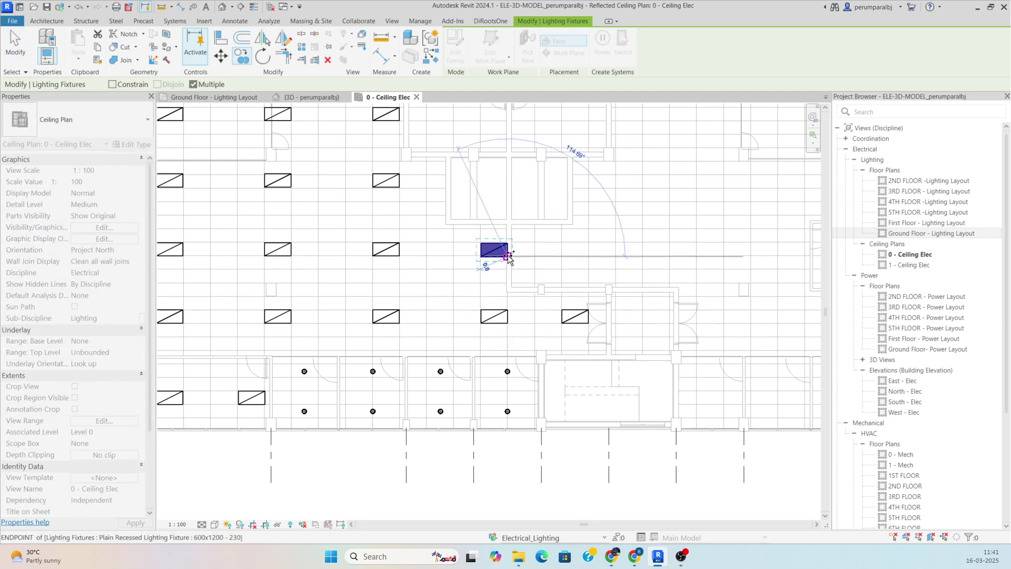
pyautogui.press('Escape')
pyautogui.scroll(4, 505, 255)
pyautogui.press('Escape')
# - Nudge the copied fixture one fixture length away from the wall and slightly up onto the ceiling grid
pyautogui.click(486, 258)
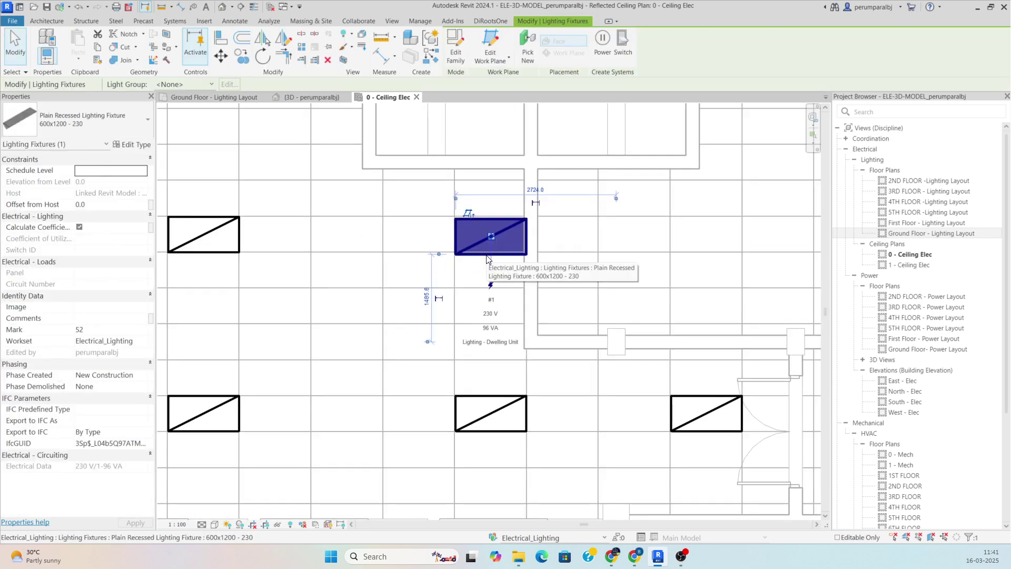
pyautogui.press('Left')
pyautogui.press('Left')
pyautogui.press('Left')
pyautogui.press('Left')
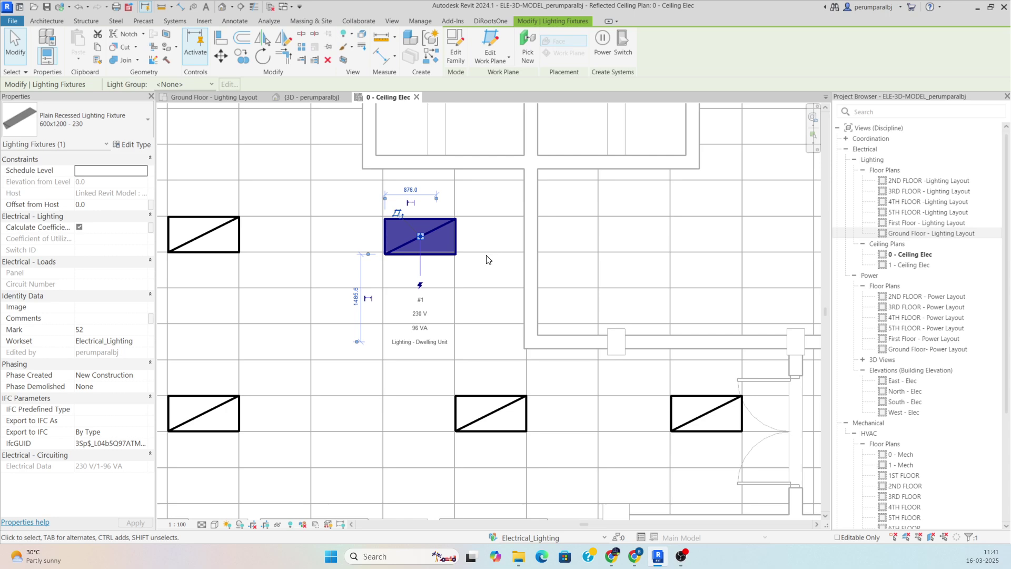
pyautogui.press('Up')
pyautogui.press('Escape')
pyautogui.scroll(-5, 485, 260)
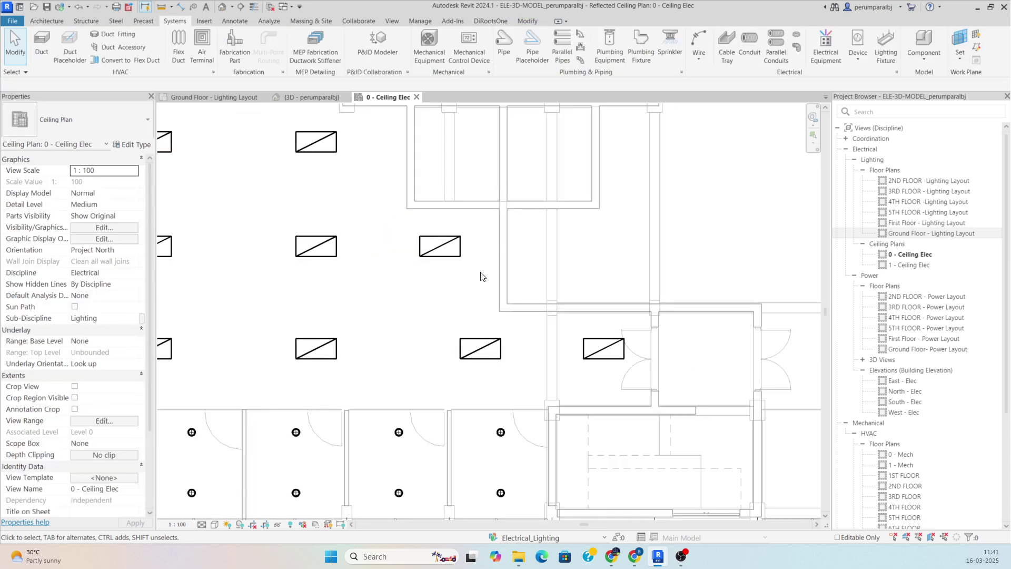
# - Copy the nudged fixture up into the two adjoining rooms above the shafts, one fixture in each room
pyautogui.click(468, 268)
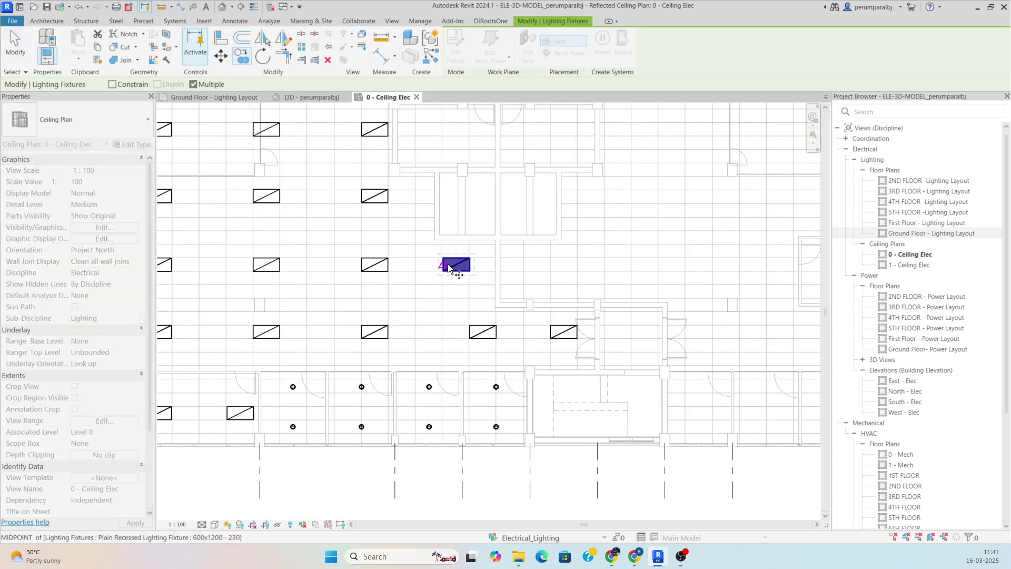
pyautogui.click(444, 271)
pyautogui.scroll(-2, 499, 279)
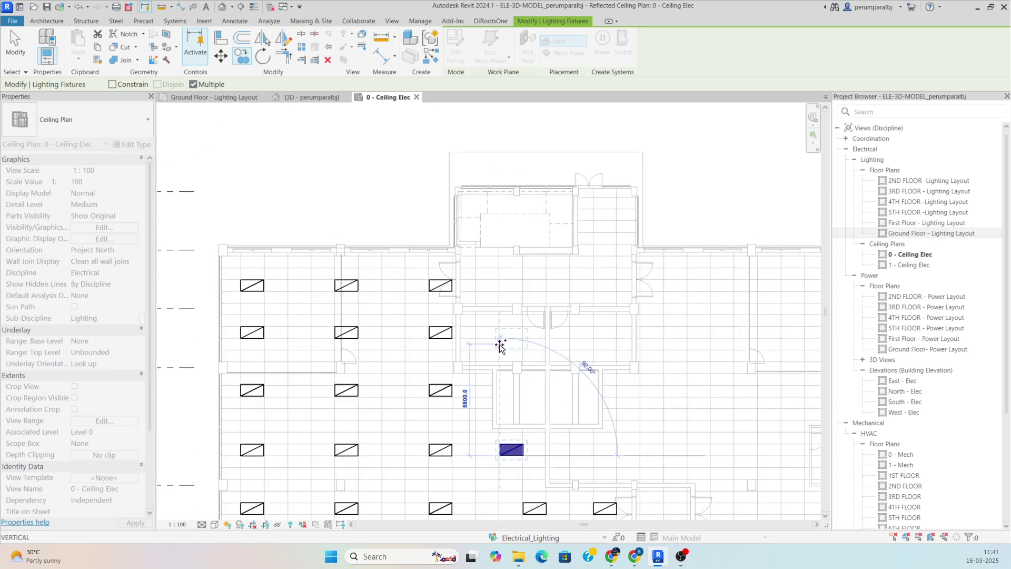
pyautogui.scroll(3, 490, 346)
pyautogui.click(463, 335)
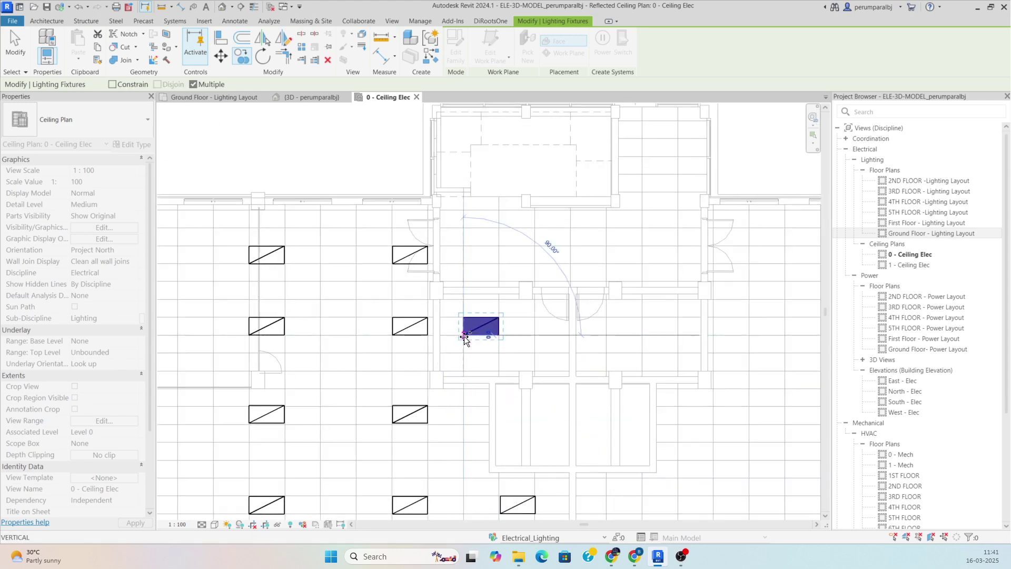
pyautogui.click(606, 335)
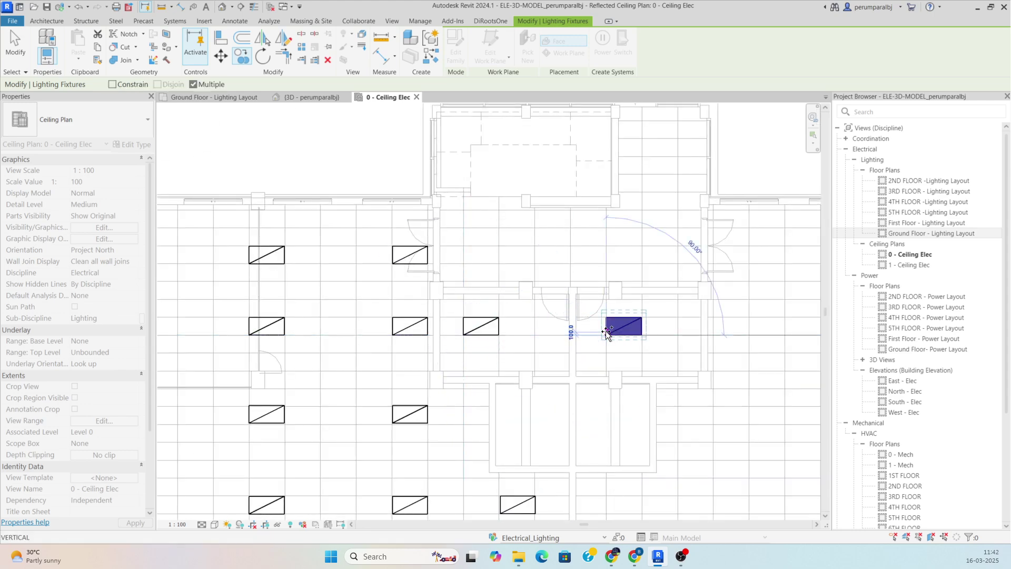
# - Place two fixture copies about 3658 mm apart in the corridor above the two rooms, and one in the entrance lobby
pyautogui.moveTo(684, 335); pyautogui.dragTo(679, 370, button='middle')
pyautogui.click(457, 280)
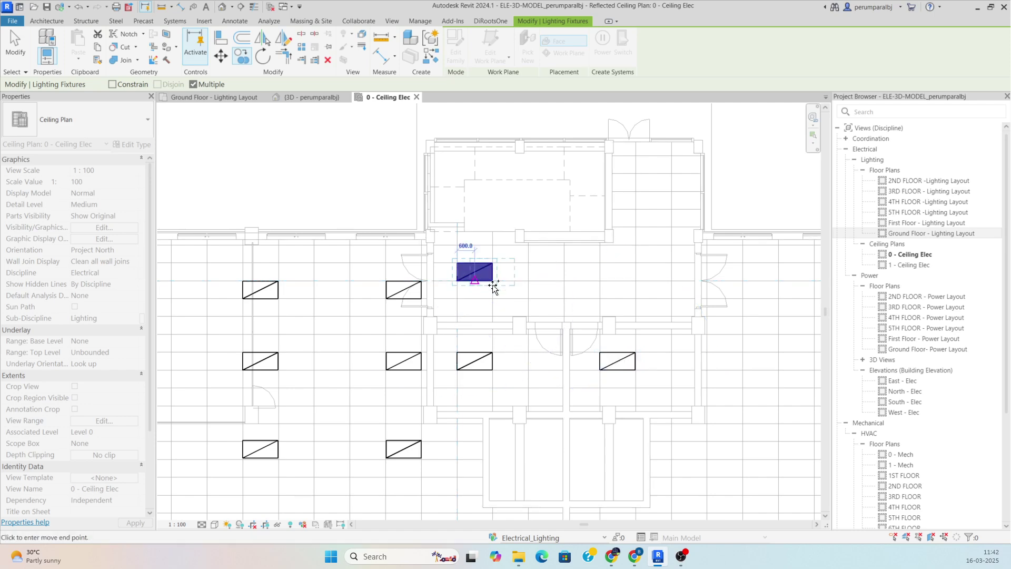
pyautogui.scroll(3, 564, 280)
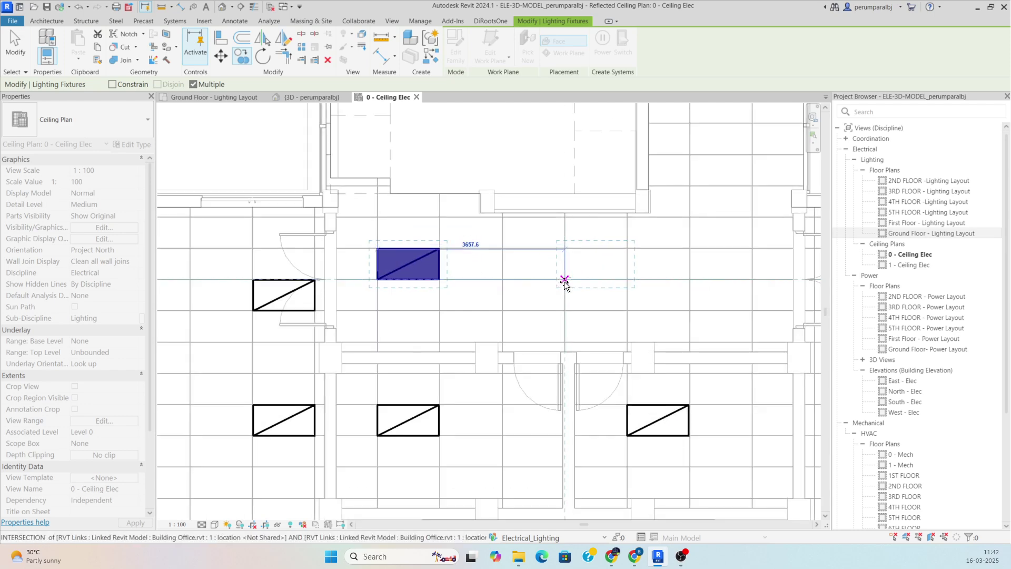
pyautogui.click(565, 280)
pyautogui.scroll(-2, 605, 288)
pyautogui.moveTo(606, 288); pyautogui.dragTo(474, 323, button='middle')
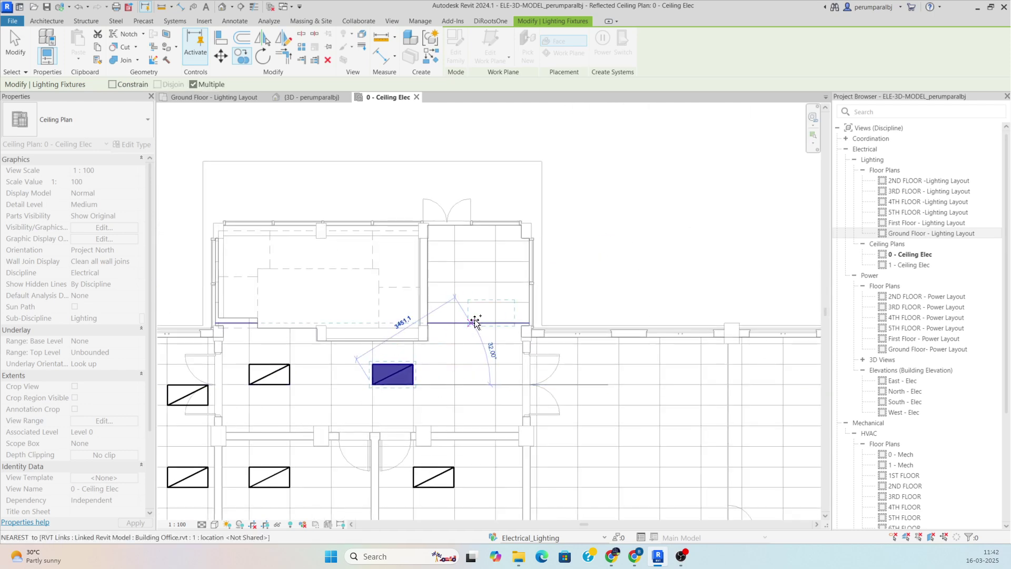
pyautogui.click(456, 283)
# - Try to copy the entrance lobby fixture into the open area beyond the corridor's double doors
pyautogui.scroll(-1, 521, 364)
pyautogui.moveTo(528, 372); pyautogui.dragTo(481, 296, button='middle')
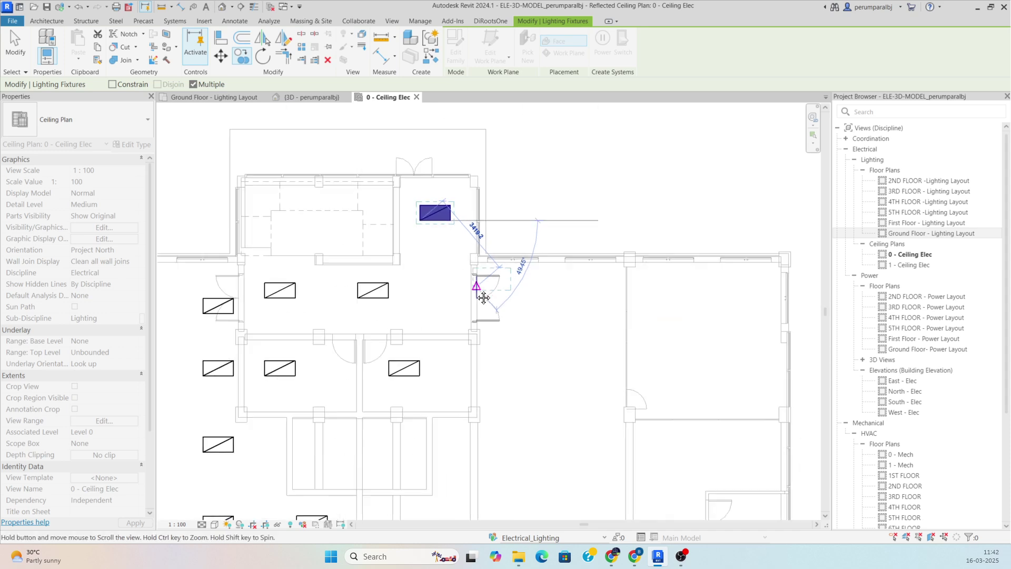
pyautogui.click(515, 297)
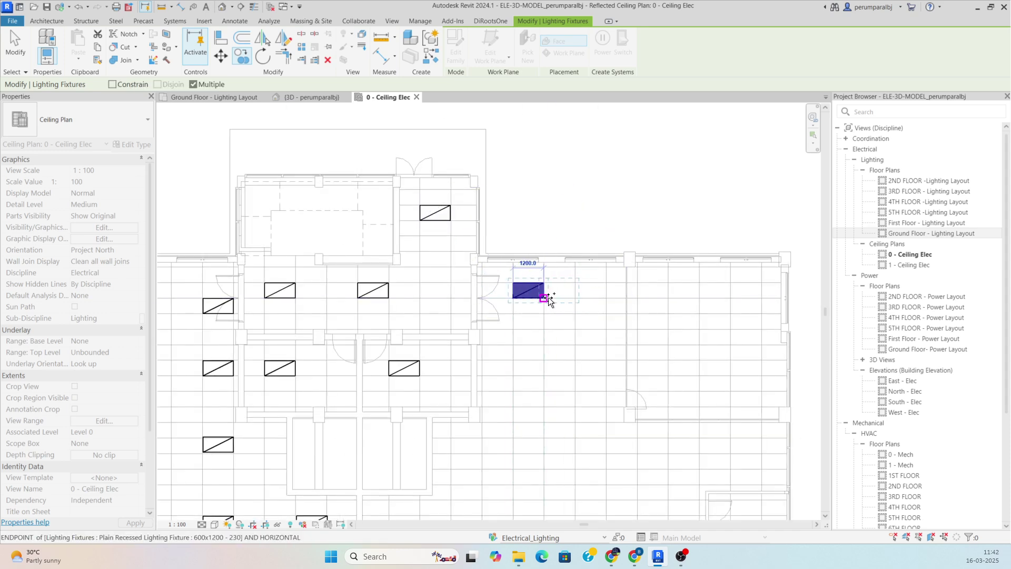
pyautogui.press('Escape')
pyautogui.press('Escape')
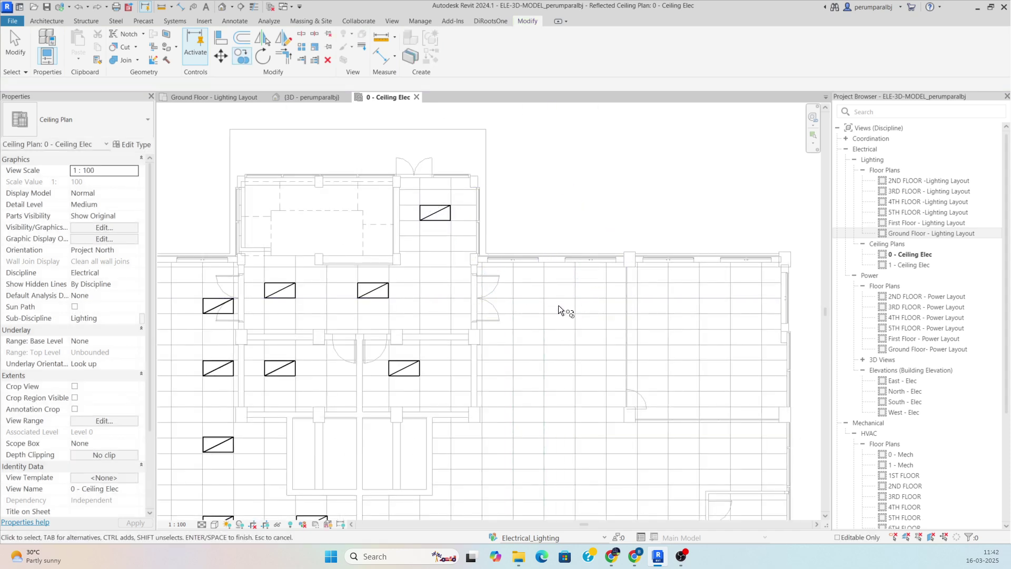
# - Copy the entrance lobby fixture into the open area as a vertical column of four, and copy the lowest one about 4877 mm toward the shafts
pyautogui.click(435, 213)
pyautogui.press('c')
pyautogui.press('c')
pyautogui.click(420, 220)
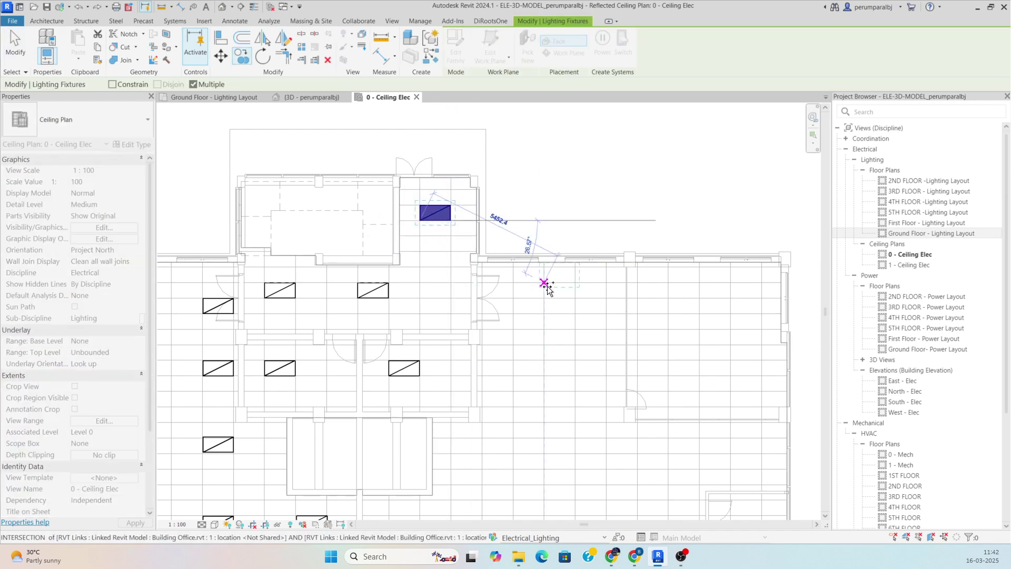
pyautogui.click(545, 298)
pyautogui.moveTo(546, 396); pyautogui.dragTo(537, 303, button='middle')
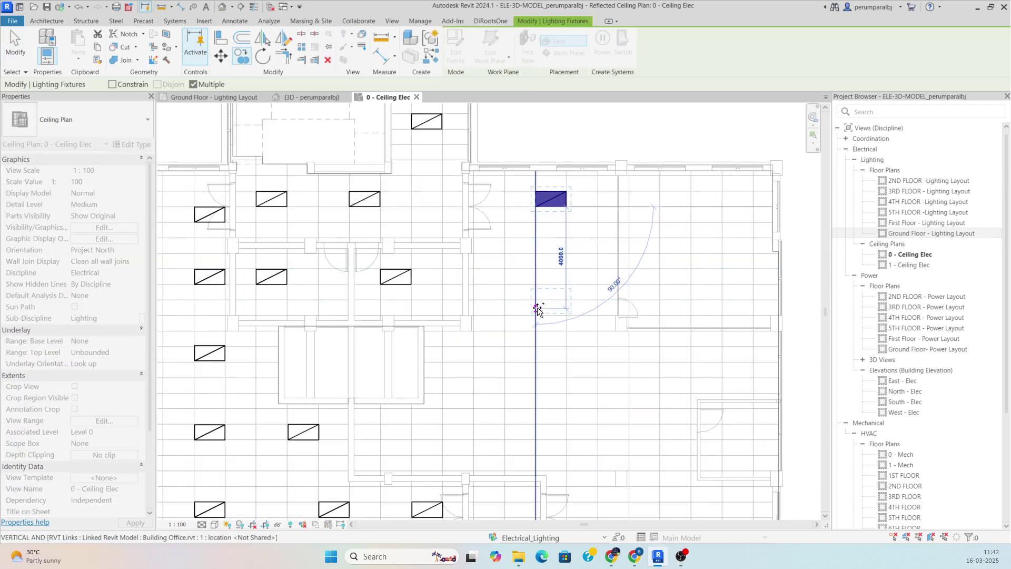
pyautogui.click(536, 301)
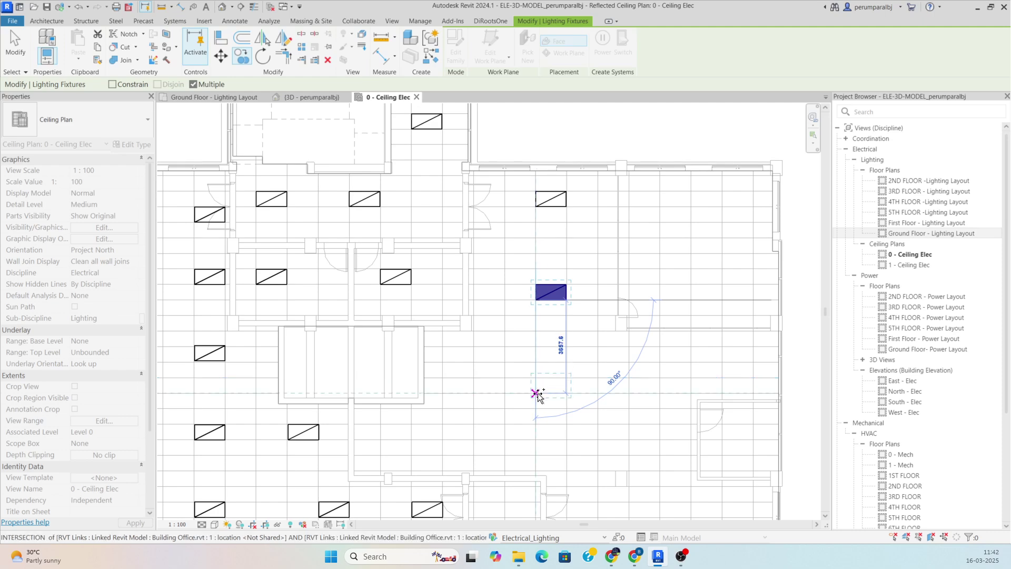
pyautogui.click(537, 395)
pyautogui.moveTo(537, 395); pyautogui.dragTo(541, 343, button='middle')
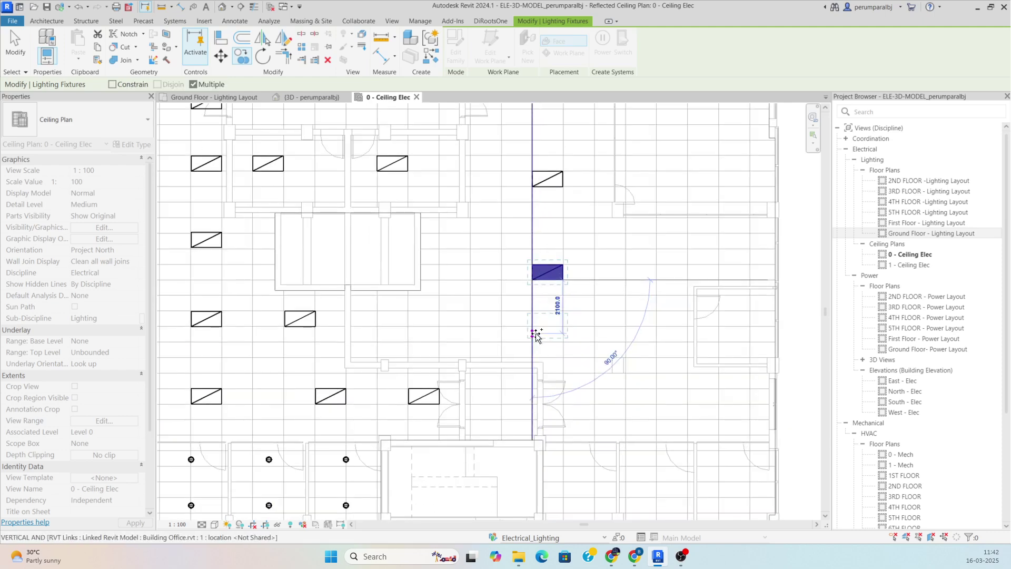
pyautogui.click(530, 356)
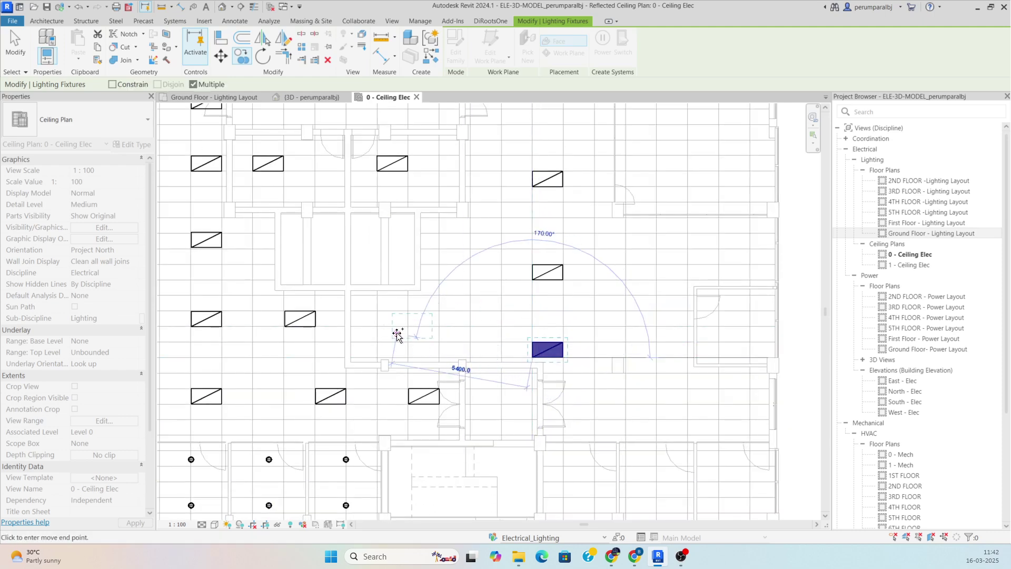
pyautogui.click(409, 358)
# - Copy the fixture into the open strip between grids B5 and B6, and again into the small room below it
pyautogui.moveTo(474, 311); pyautogui.dragTo(388, 332, button='middle')
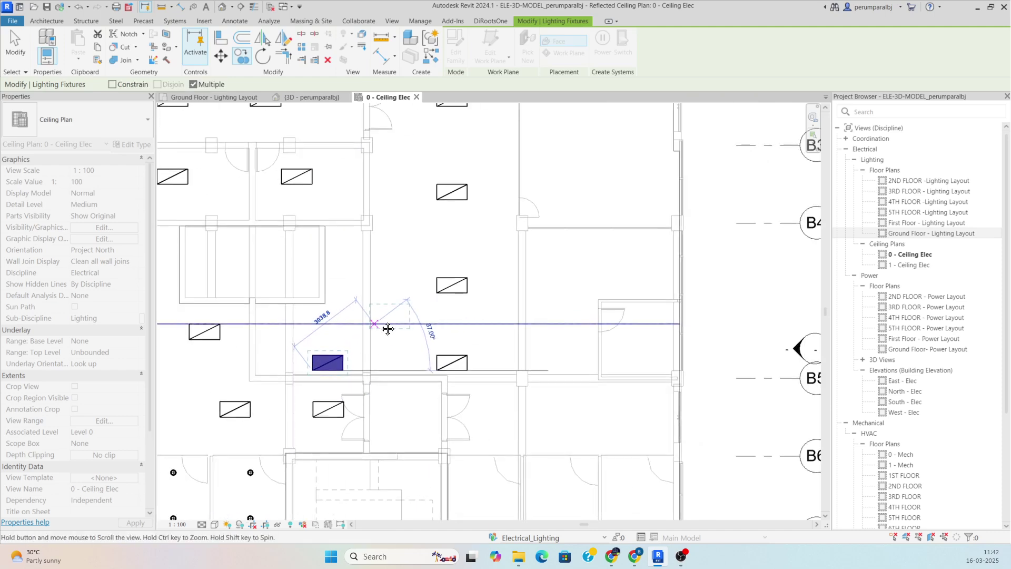
pyautogui.scroll(-2, 584, 270)
pyautogui.moveTo(560, 350); pyautogui.dragTo(544, 289, button='middle')
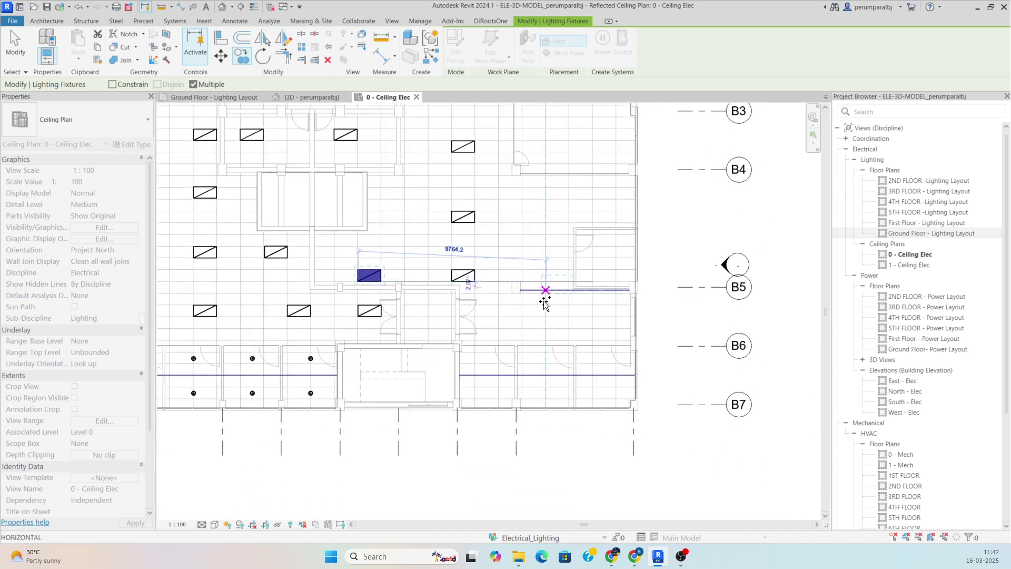
pyautogui.scroll(2, 553, 316)
pyautogui.click(541, 332)
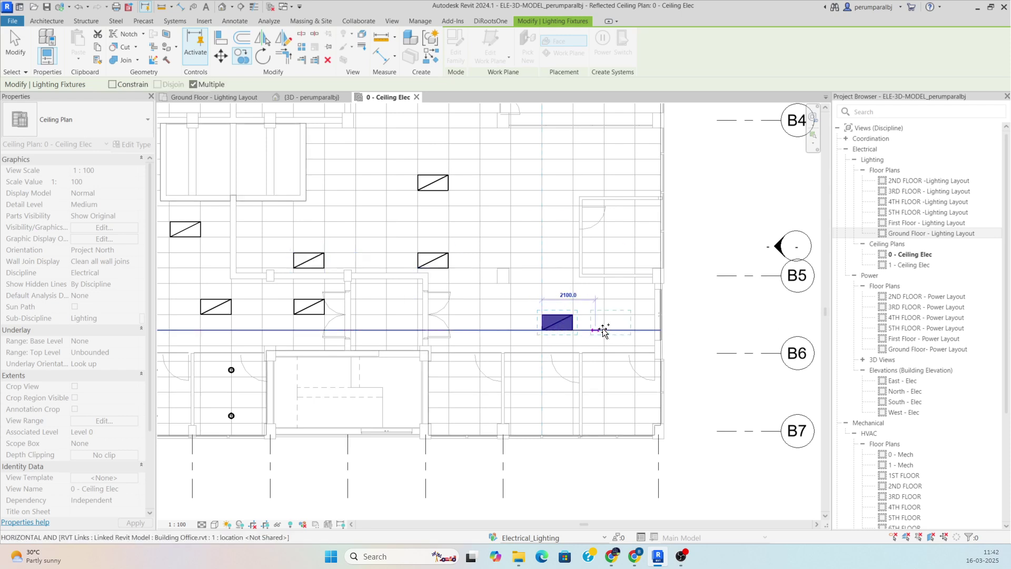
pyautogui.click(515, 414)
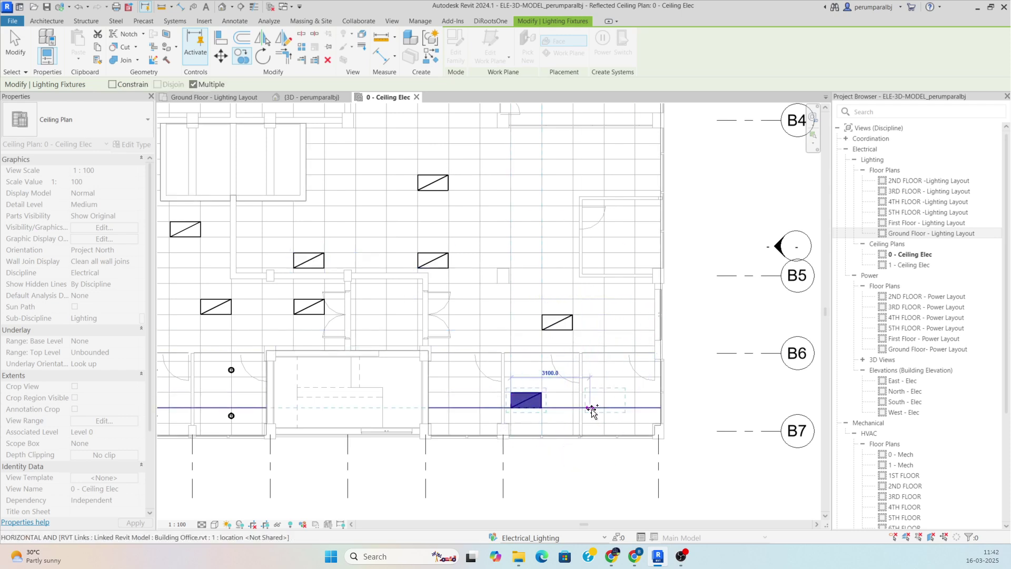
# - Copy the fixture into the next small room between grids B6 and B7, and again into the open area just below grid B4
pyautogui.click(605, 411)
pyautogui.moveTo(574, 197); pyautogui.dragTo(574, 302, button='middle')
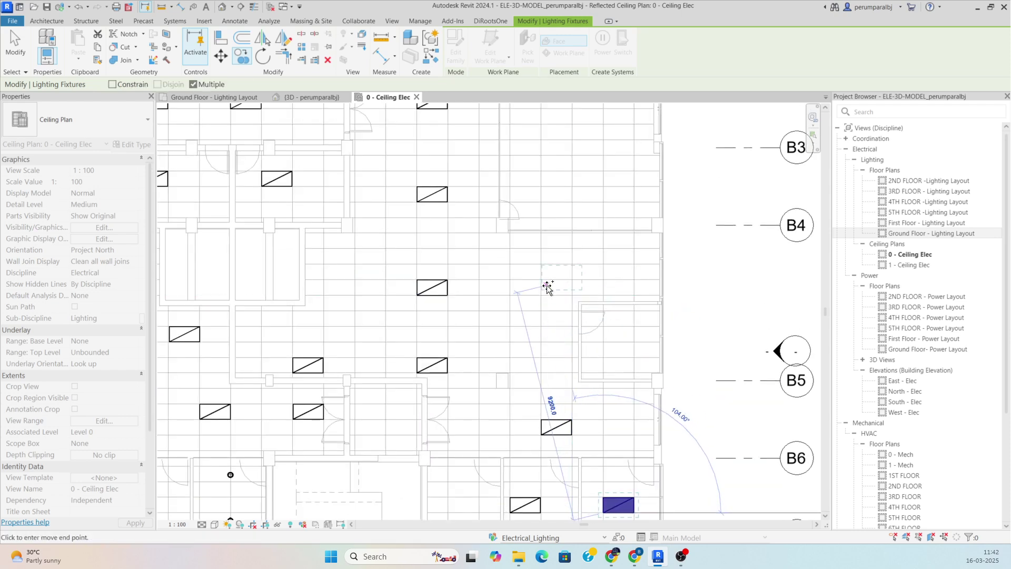
pyautogui.click(541, 296)
# - Place two more fixture copies about 3048 mm apart in the corner room between grids B2 and B4, and finish copying
pyautogui.moveTo(655, 282); pyautogui.dragTo(651, 405, button='middle')
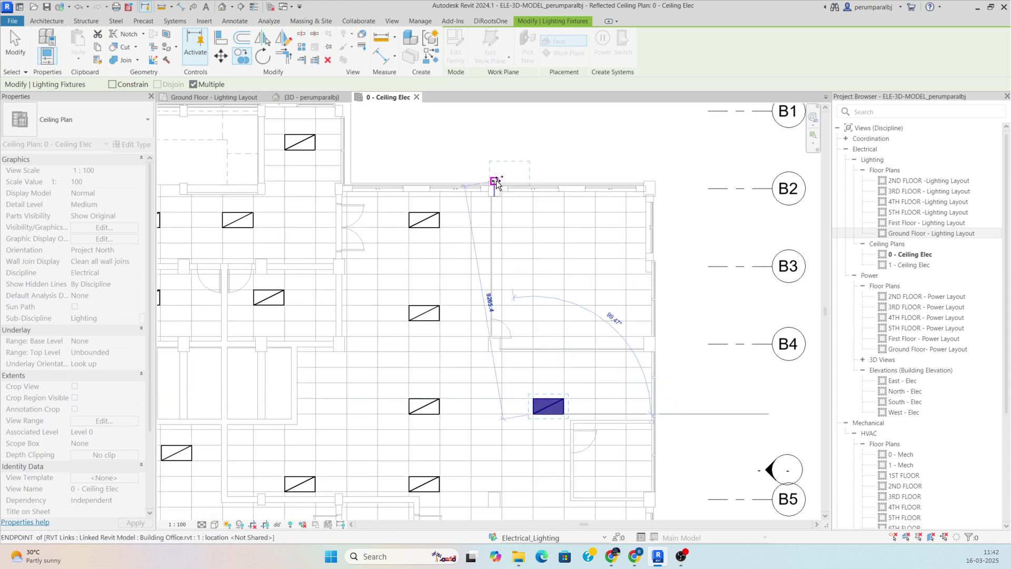
pyautogui.click(532, 227)
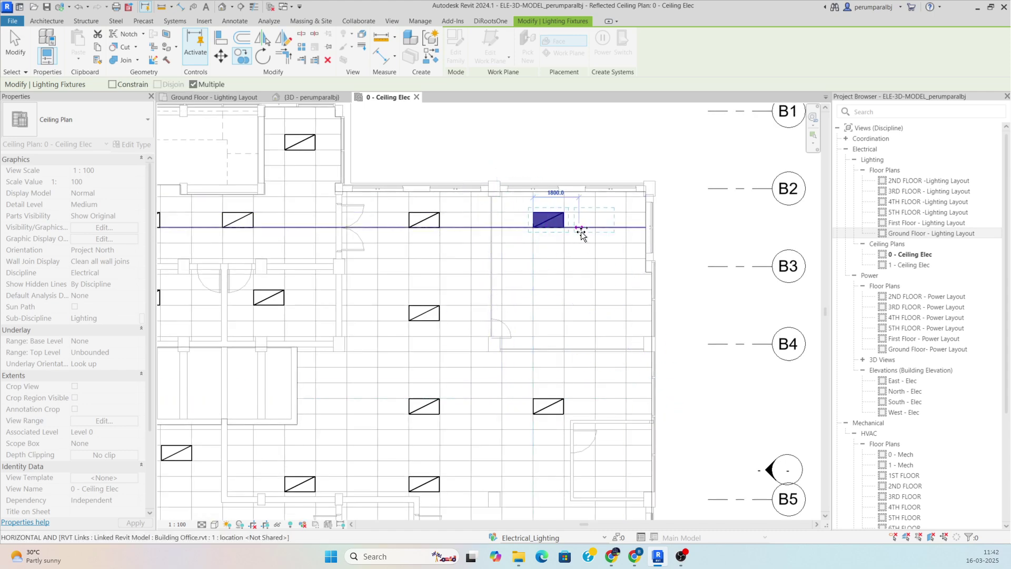
pyautogui.click(533, 305)
pyautogui.press('Escape')
pyautogui.scroll(-3, 619, 315)
pyautogui.press('Escape')
pyautogui.scroll(-1, 584, 322)
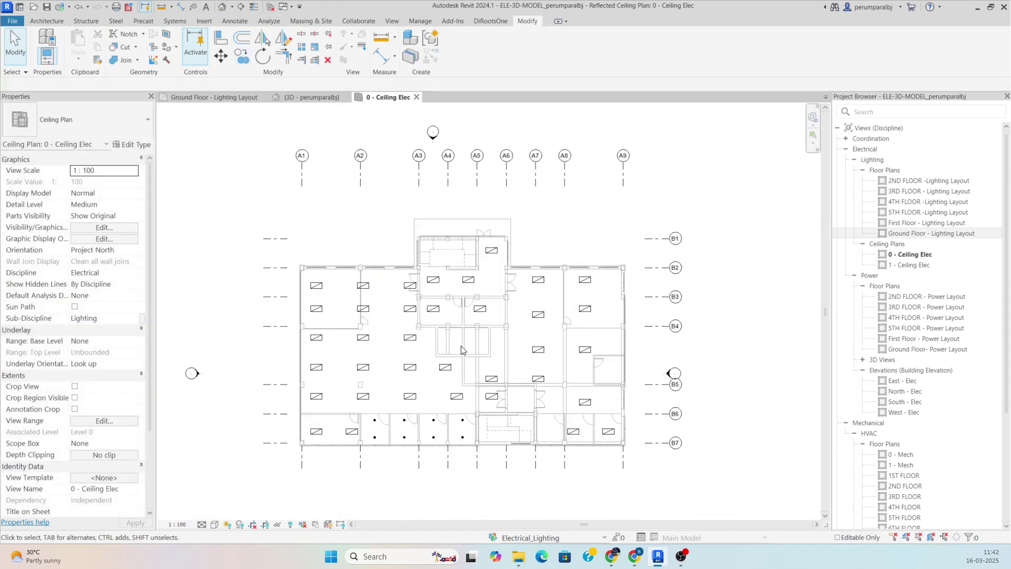
pyautogui.moveTo(463, 350); pyautogui.dragTo(517, 316, button='middle')
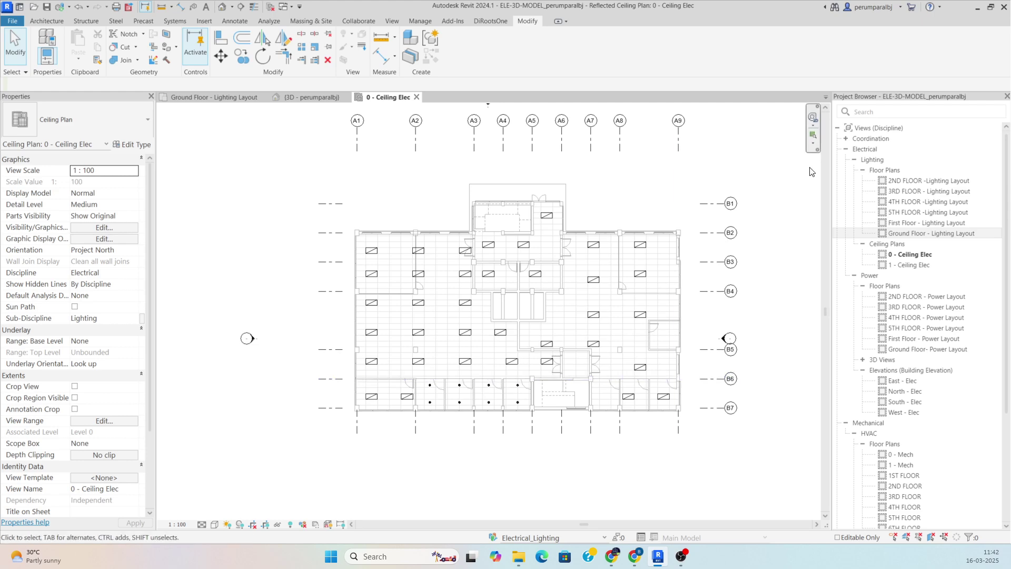
# - Open the Ground Floor - Lighting Layout plan and locate the distribution board on the shaft wall
pyautogui.click(221, 97)
pyautogui.scroll(-6, 510, 358)
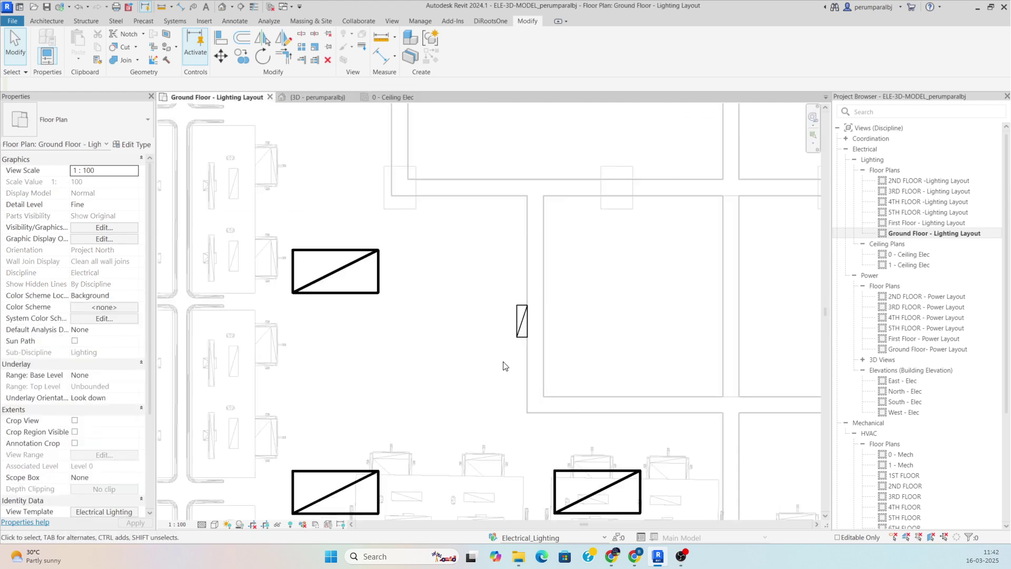
pyautogui.scroll(-2, 521, 337)
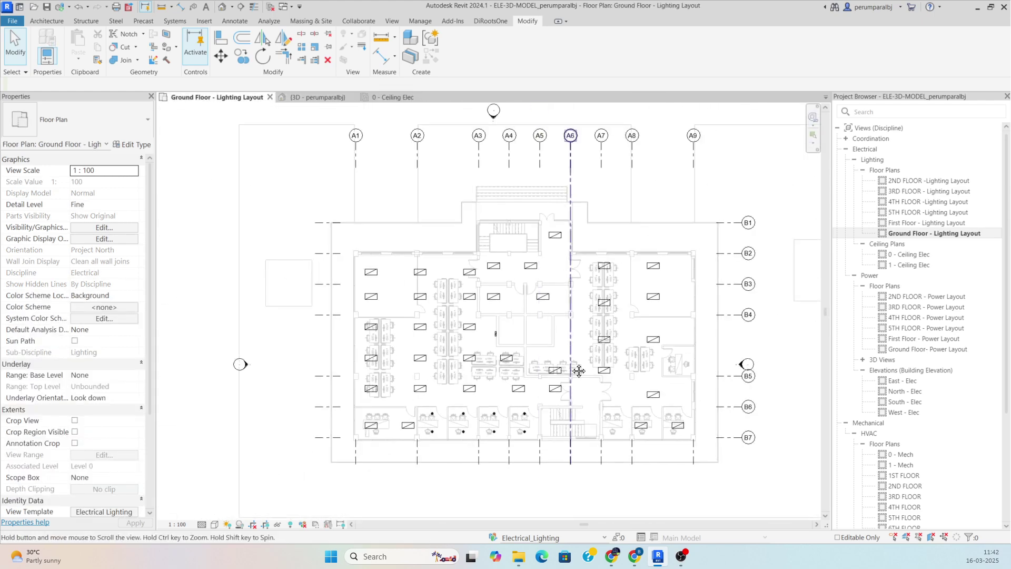
pyautogui.scroll(-1, 576, 368)
pyautogui.scroll(3, 519, 315)
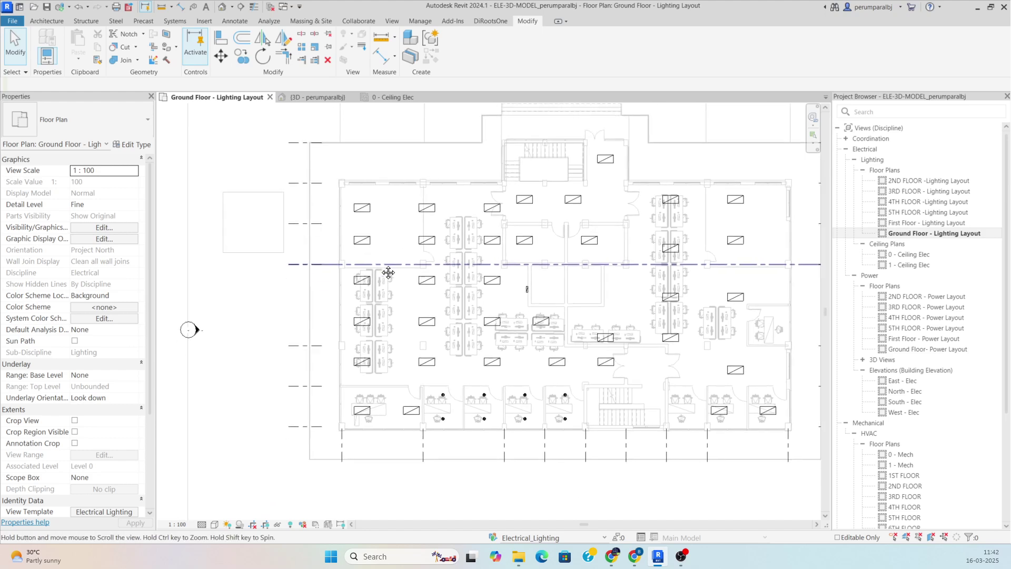
pyautogui.scroll(4, 527, 300)
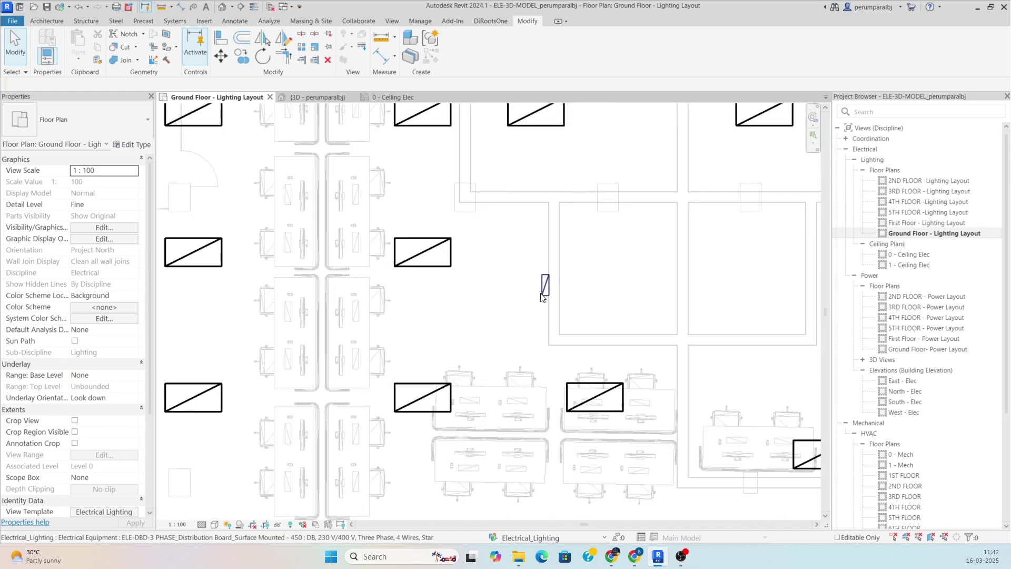
# - Review the distribution board's electrical properties and make sure its panel name is DB-LP-01
pyautogui.click(546, 284)
pyautogui.scroll(-3, 117, 308)
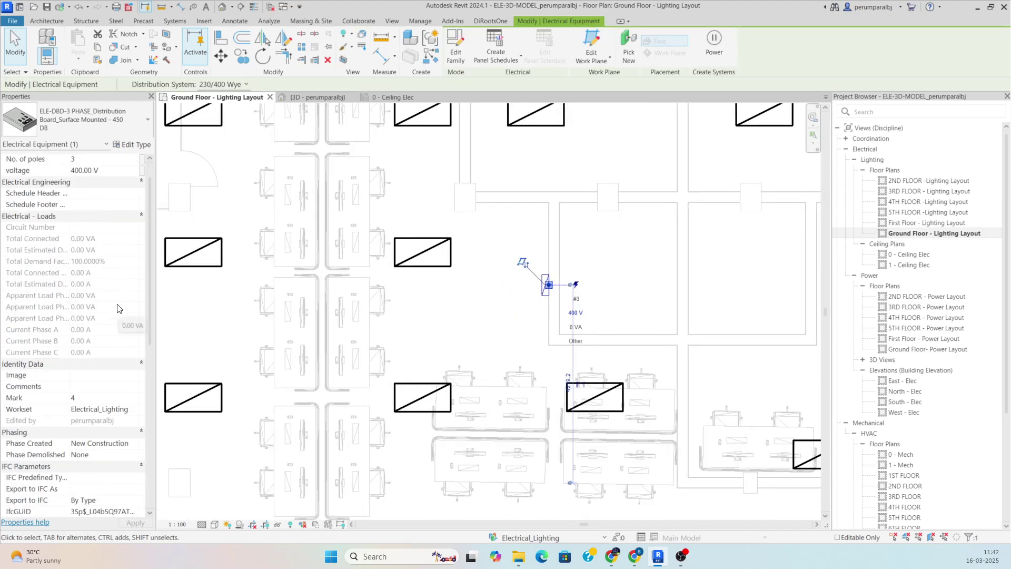
pyautogui.scroll(3, 117, 308)
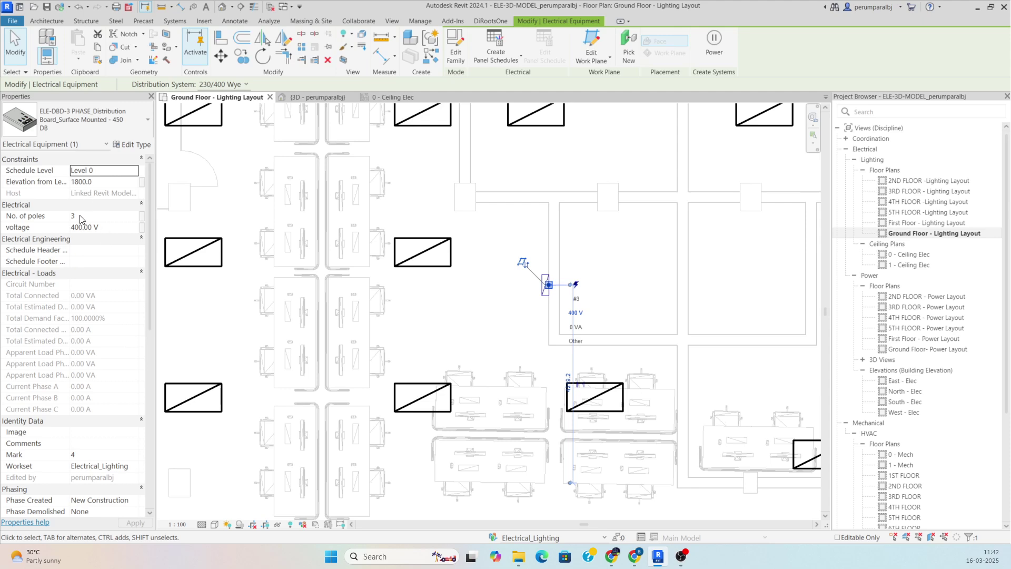
pyautogui.scroll(-6, 117, 290)
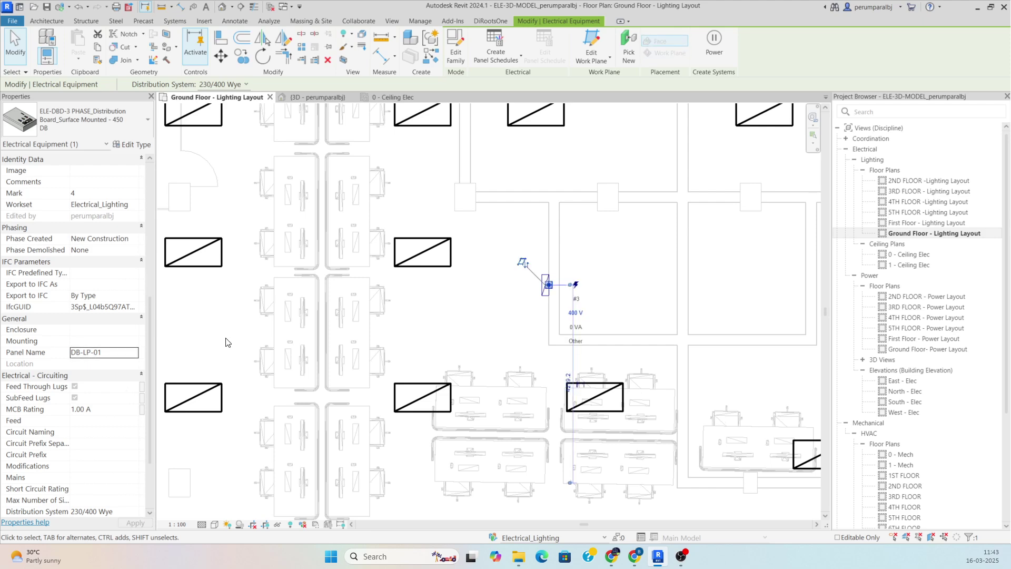
pyautogui.scroll(2, 513, 282)
pyautogui.click(524, 302)
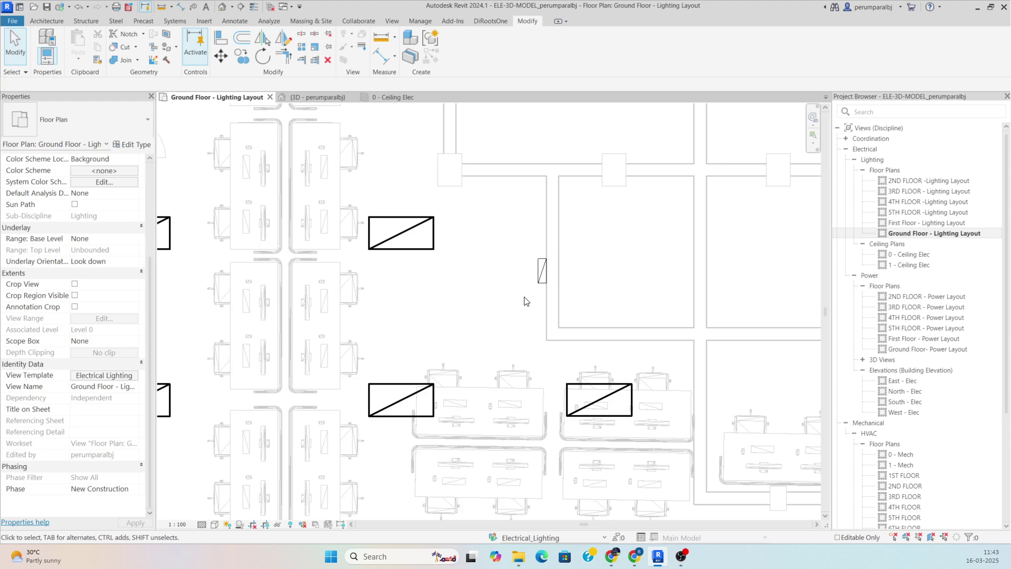
# - Tag the distribution board without a leader, placing the tag beside it inside the shaft
pyautogui.press('t')
pyautogui.press('g')
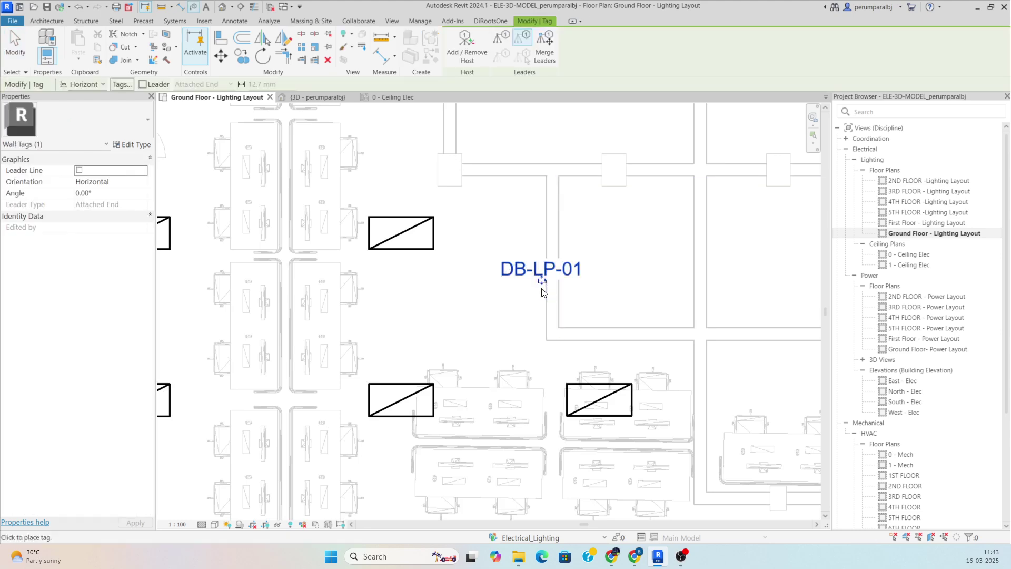
pyautogui.click(542, 293)
pyautogui.scroll(-5, 606, 290)
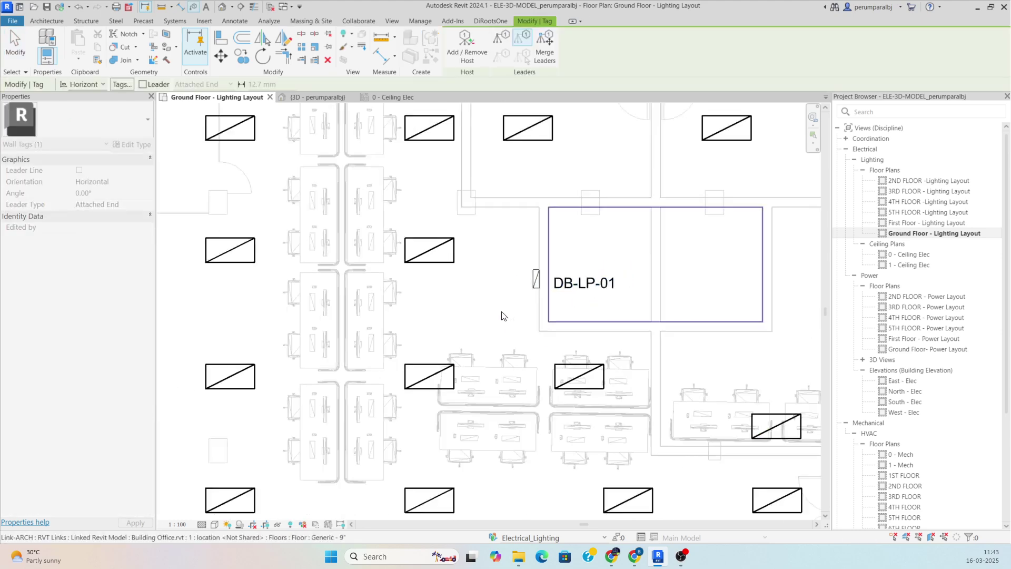
pyautogui.press('Escape')
# - Duplicate the 600x1200 - 230 type of the corner room's upper fixture near grid A1 as F1, and fill in its type mark
pyautogui.click(465, 298)
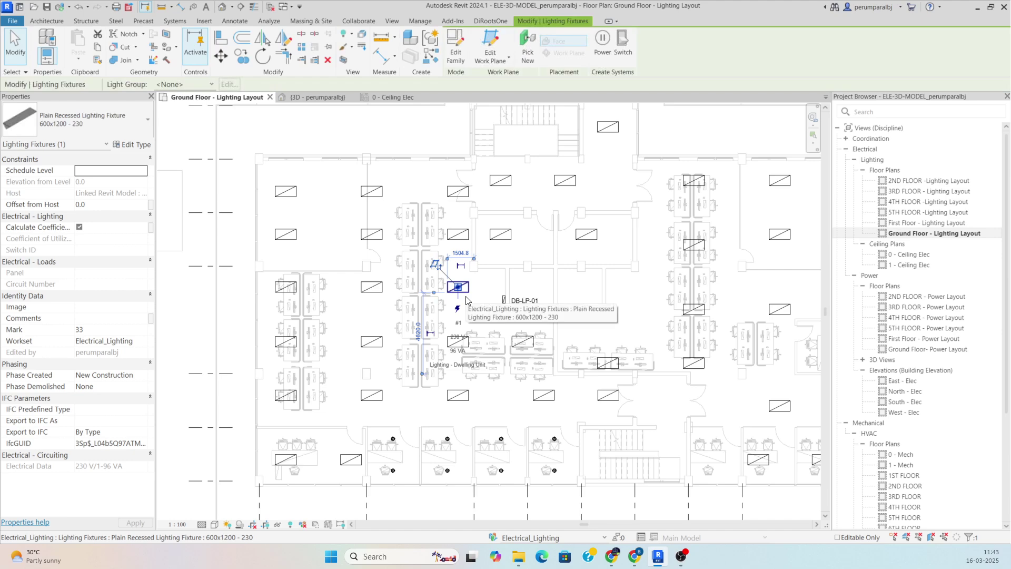
pyautogui.scroll(-2, 465, 298)
pyautogui.click(330, 230)
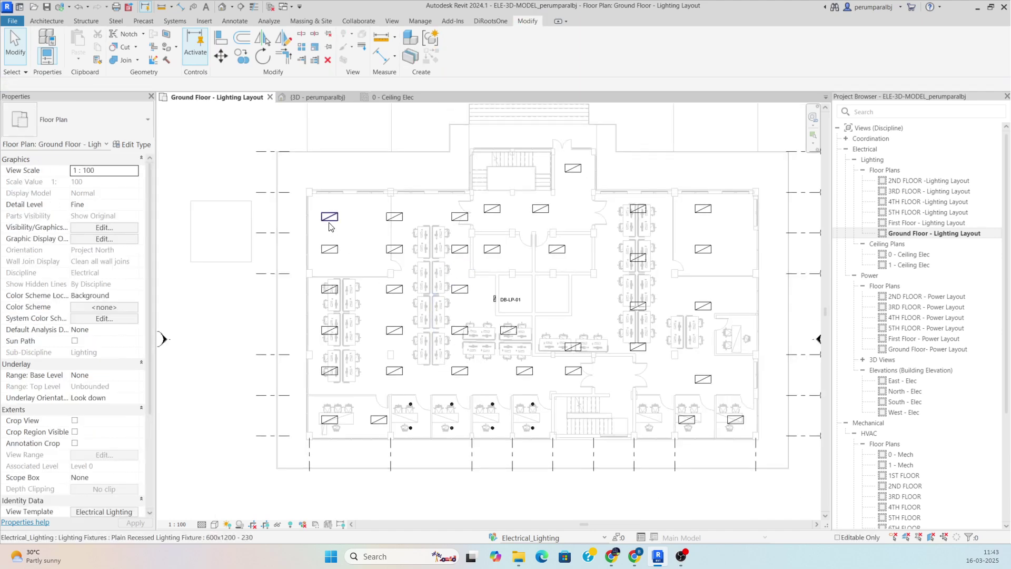
pyautogui.click(330, 220)
pyautogui.scroll(4, 332, 220)
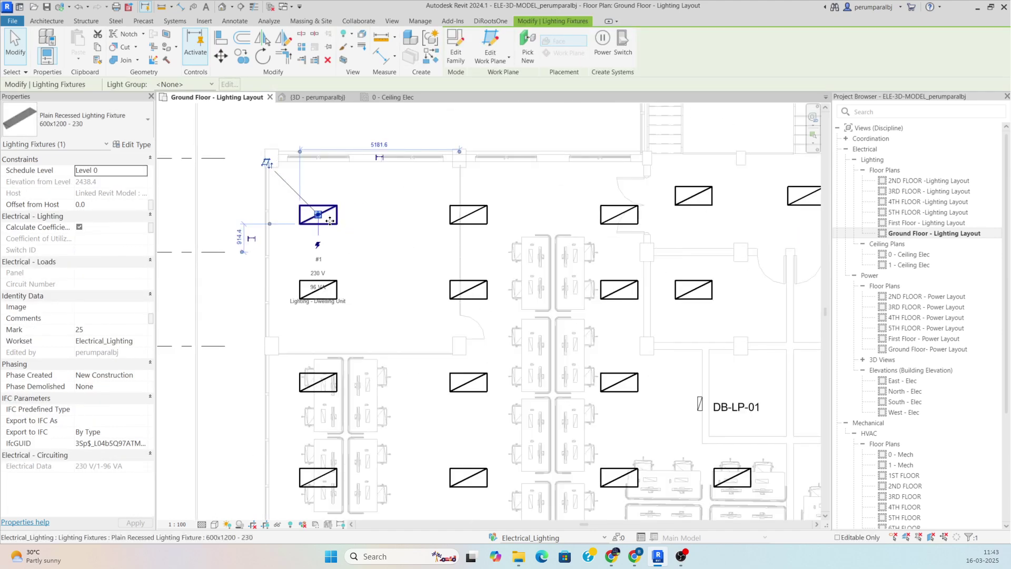
pyautogui.click(134, 144)
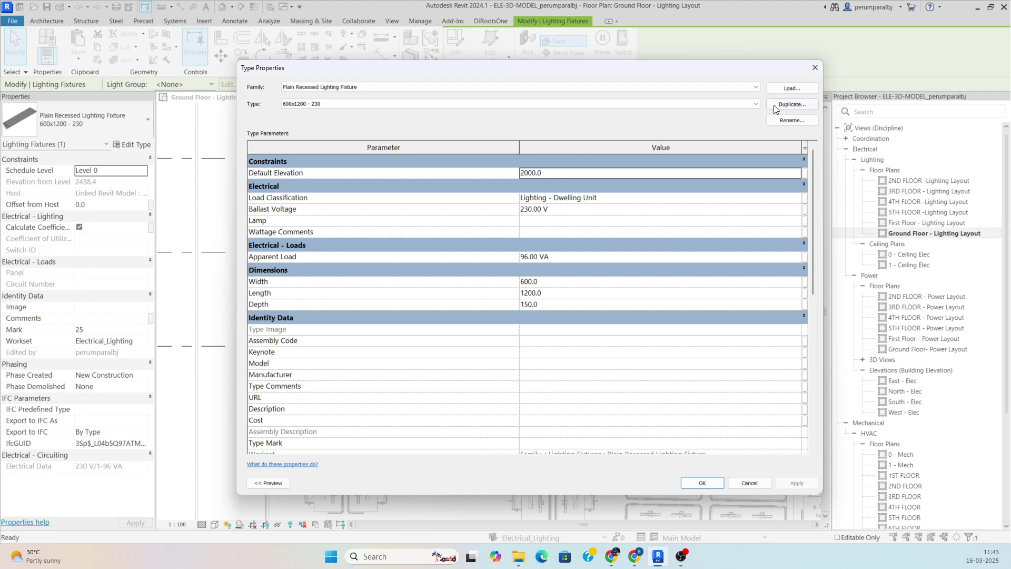
pyautogui.click(792, 104)
pyautogui.write('F')
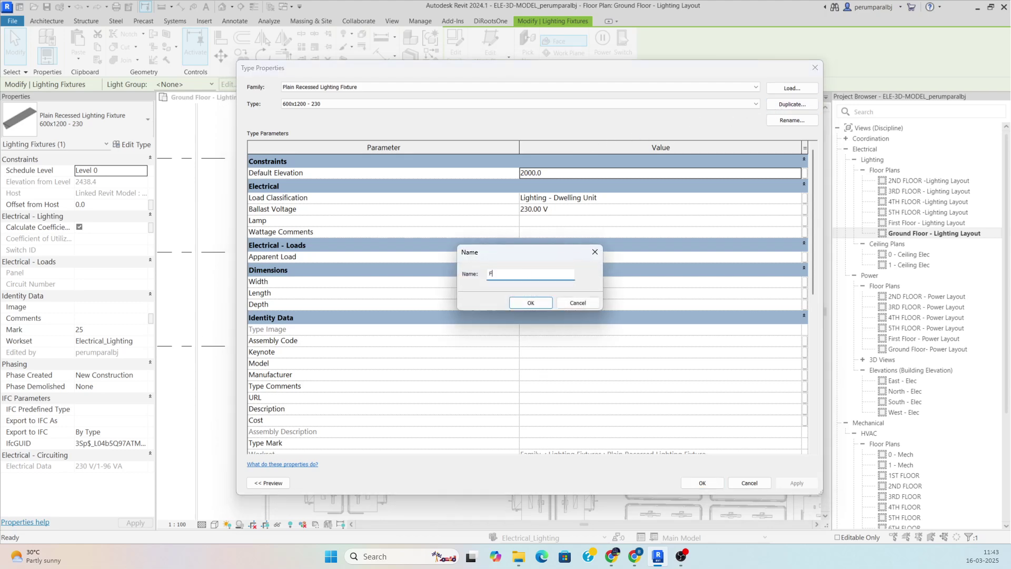
pyautogui.write('1')
pyautogui.click(531, 302)
pyautogui.scroll(-3, 524, 358)
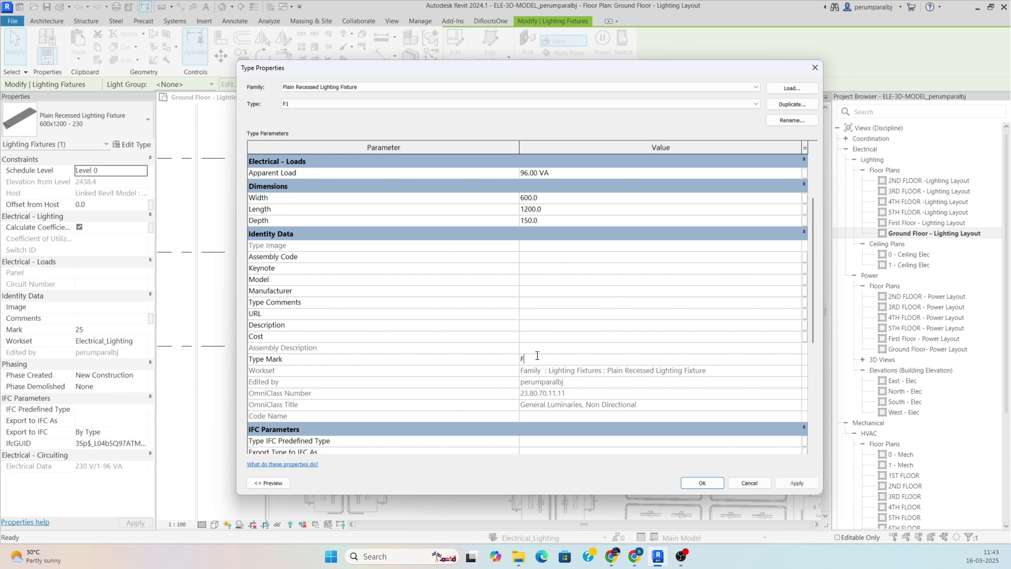
pyautogui.click(709, 485)
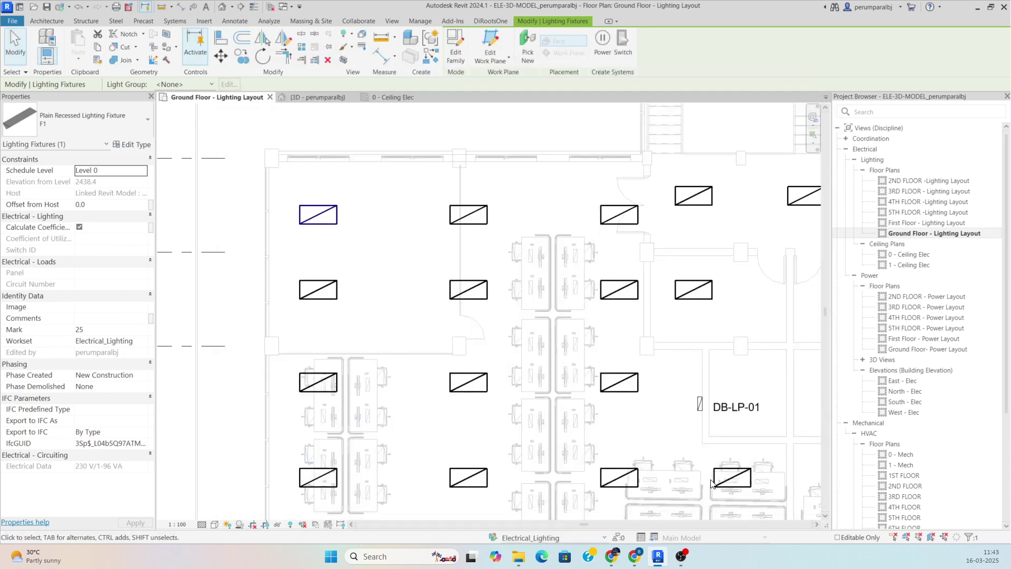
# - Change the ten recessed fixtures in the two columns between grids A1 and A3 above the bottom offices to type F1
pyautogui.click(340, 252)
pyautogui.scroll(-3, 340, 253)
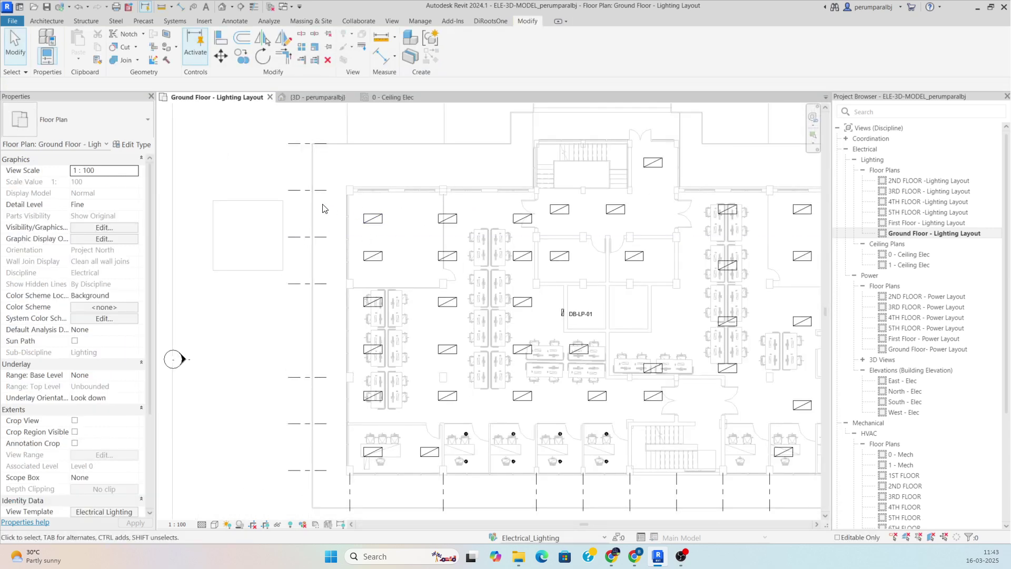
pyautogui.moveTo(324, 205); pyautogui.dragTo(474, 411)
pyautogui.click(79, 121)
pyautogui.scroll(-3, 42, 268)
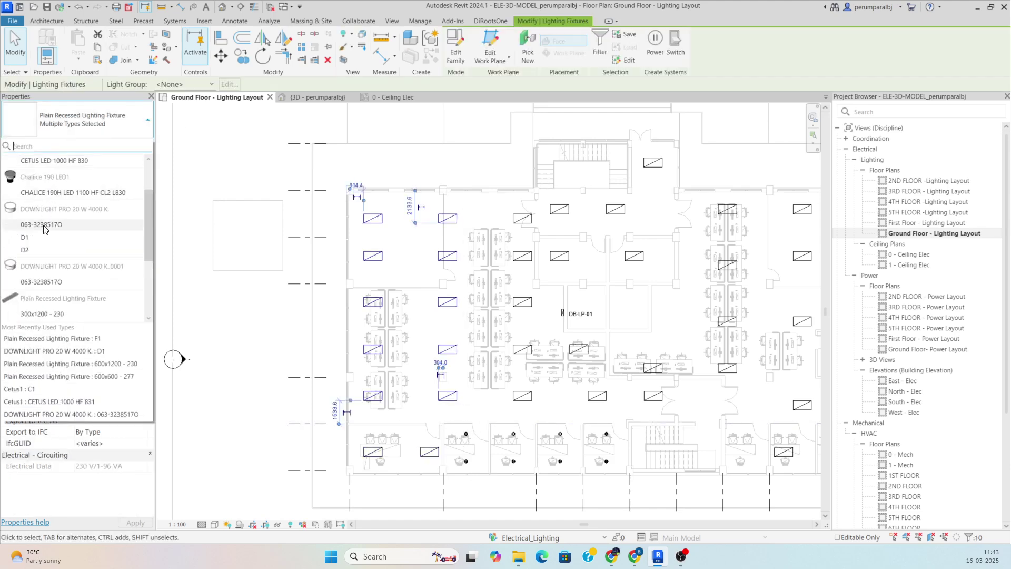
pyautogui.scroll(-3, 43, 269)
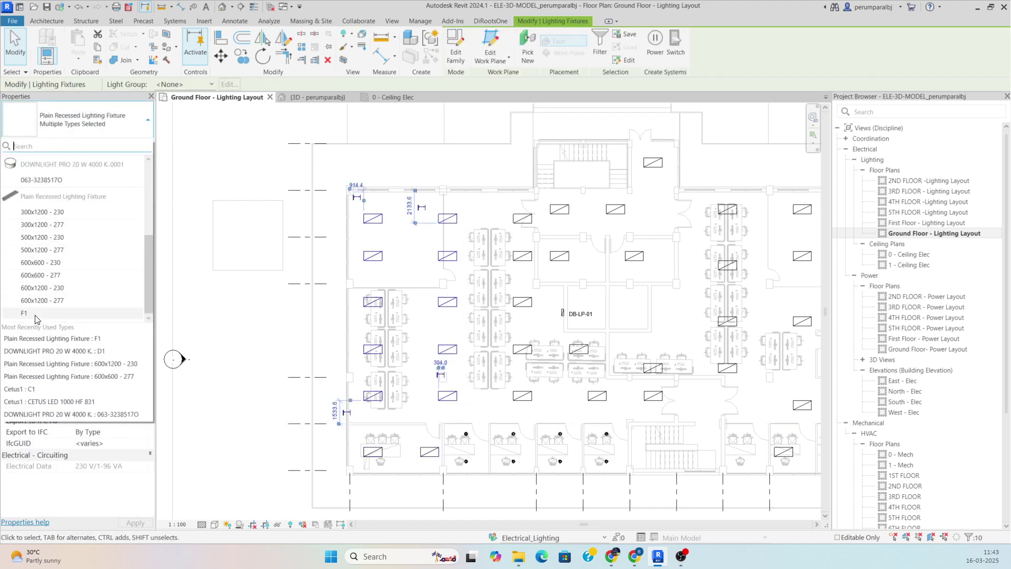
pyautogui.click(40, 317)
pyautogui.press('Escape')
# - Duplicate the 600x1200 - 230 type of the top fixture in the third column as F2, and fill in its type mark
pyautogui.moveTo(557, 241); pyautogui.dragTo(462, 197, button='middle')
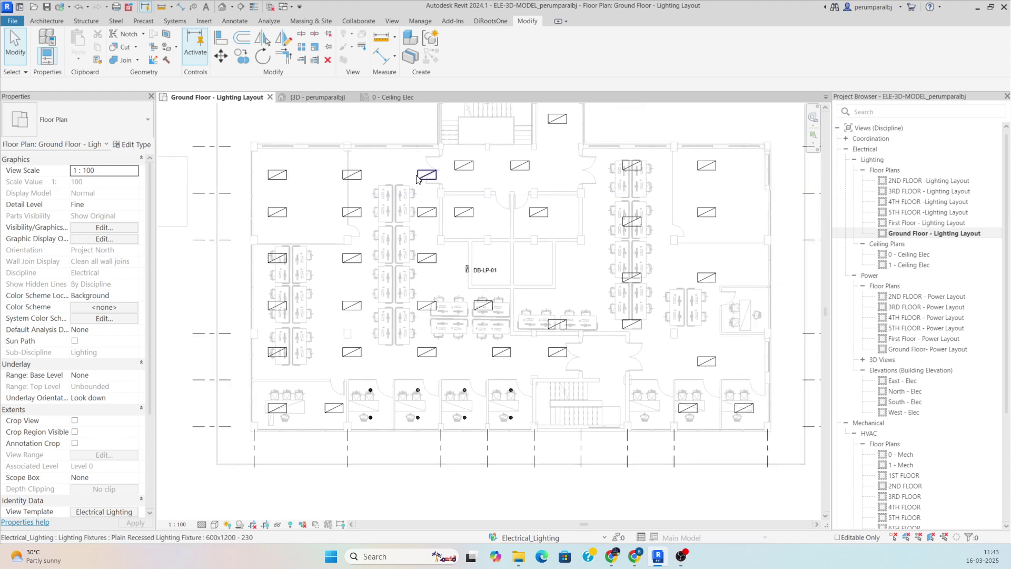
pyautogui.scroll(1, 420, 179)
pyautogui.click(420, 180)
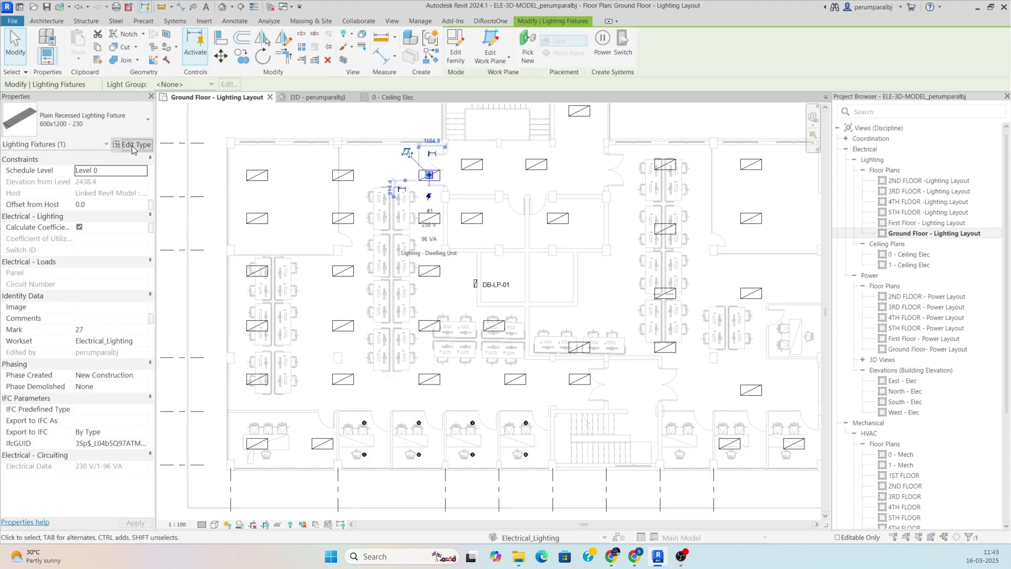
pyautogui.click(133, 146)
pyautogui.click(788, 104)
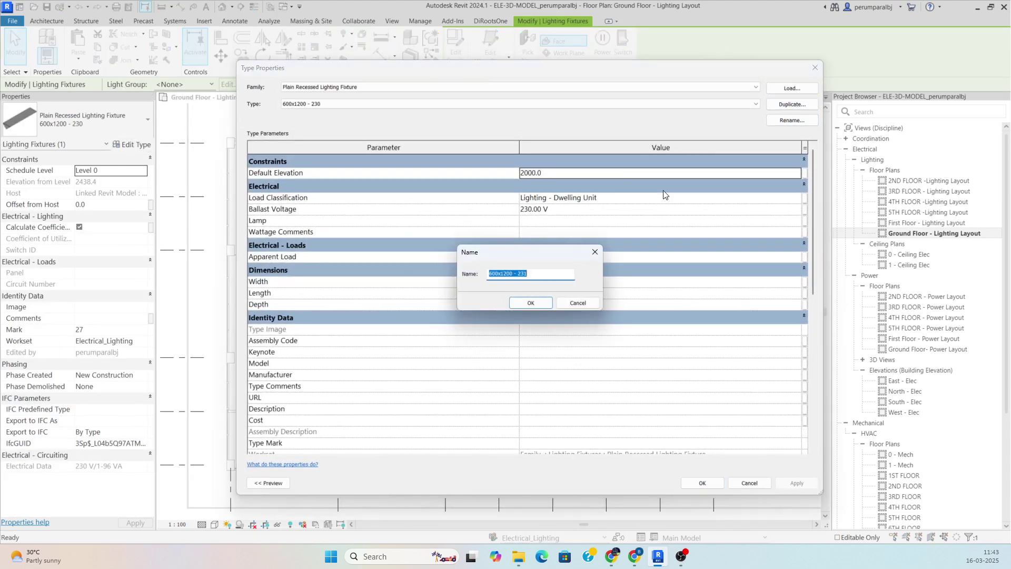
pyautogui.click(544, 303)
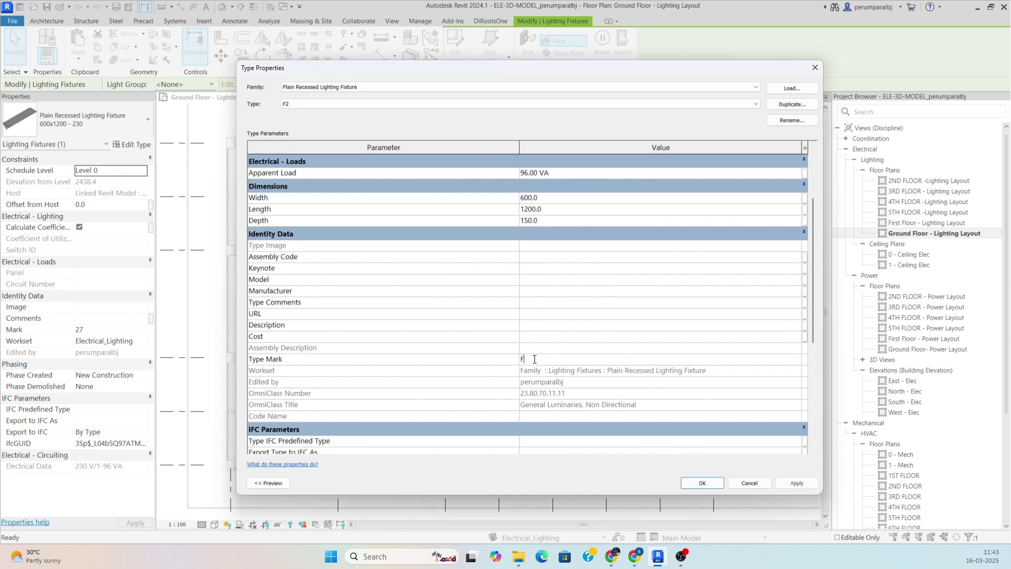
pyautogui.click(702, 483)
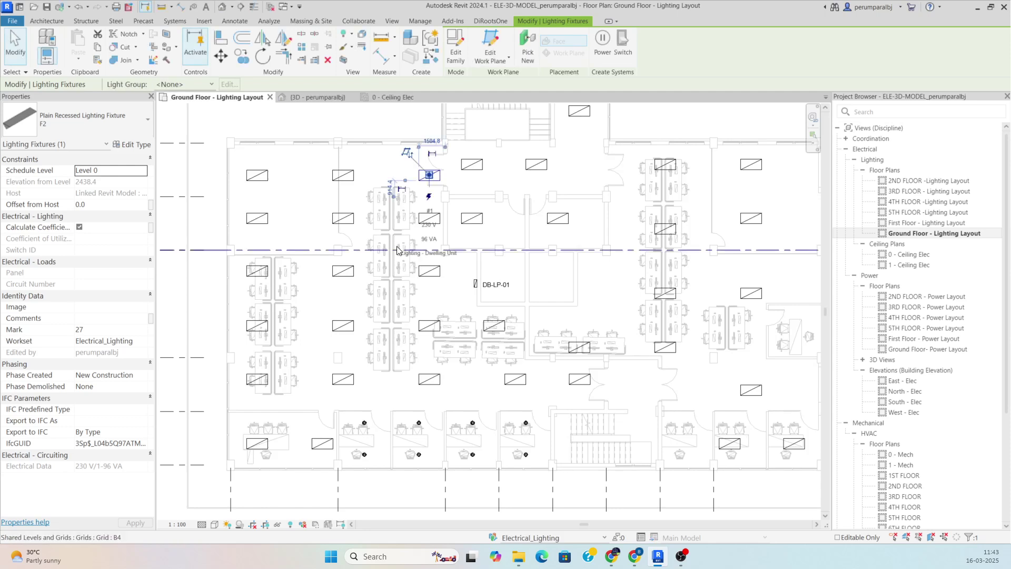
pyautogui.press('Escape')
# - Select the central area around the shafts, filter it to Lighting Fixtures only, and change those 13 fixtures to type F2
pyautogui.moveTo(391, 131); pyautogui.dragTo(610, 404)
pyautogui.click(455, 44)
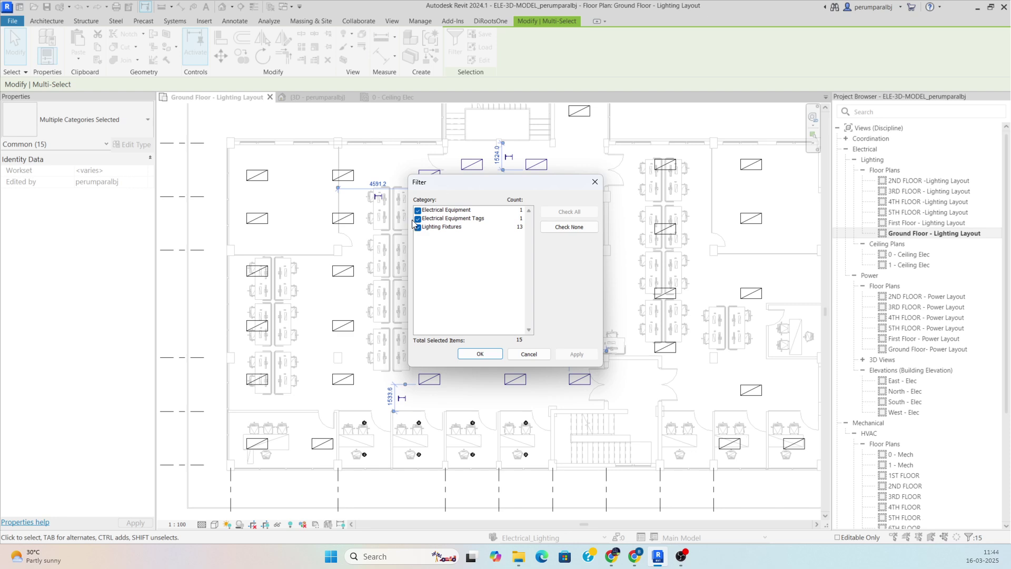
pyautogui.click(418, 211)
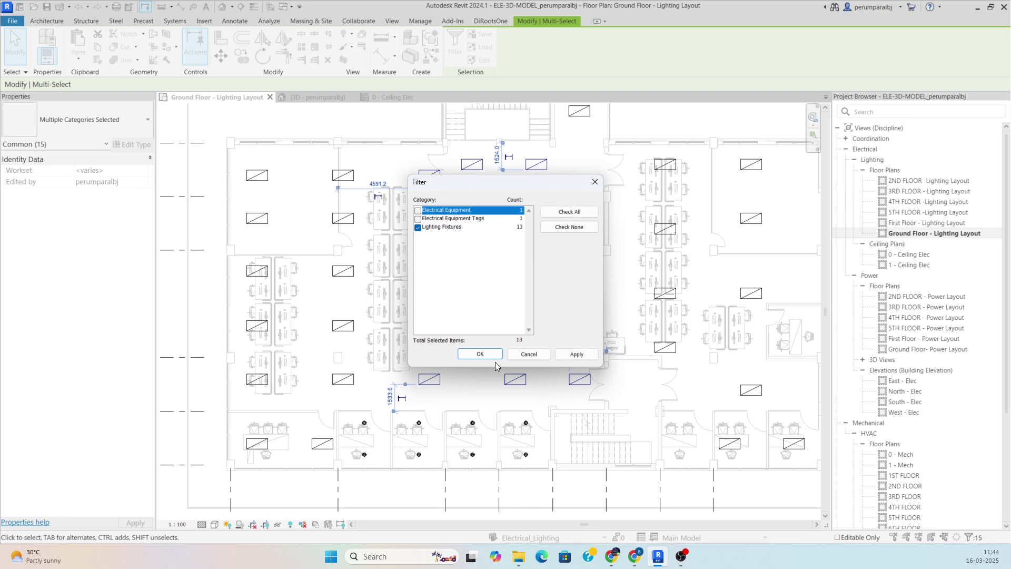
pyautogui.click(480, 354)
pyautogui.click(115, 121)
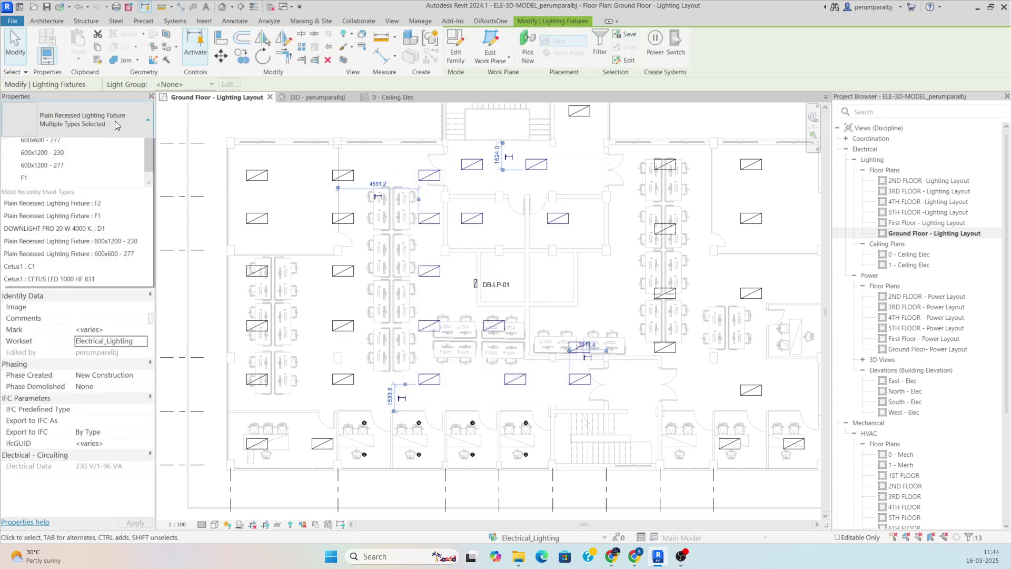
pyautogui.scroll(-1, 55, 308)
pyautogui.click(46, 315)
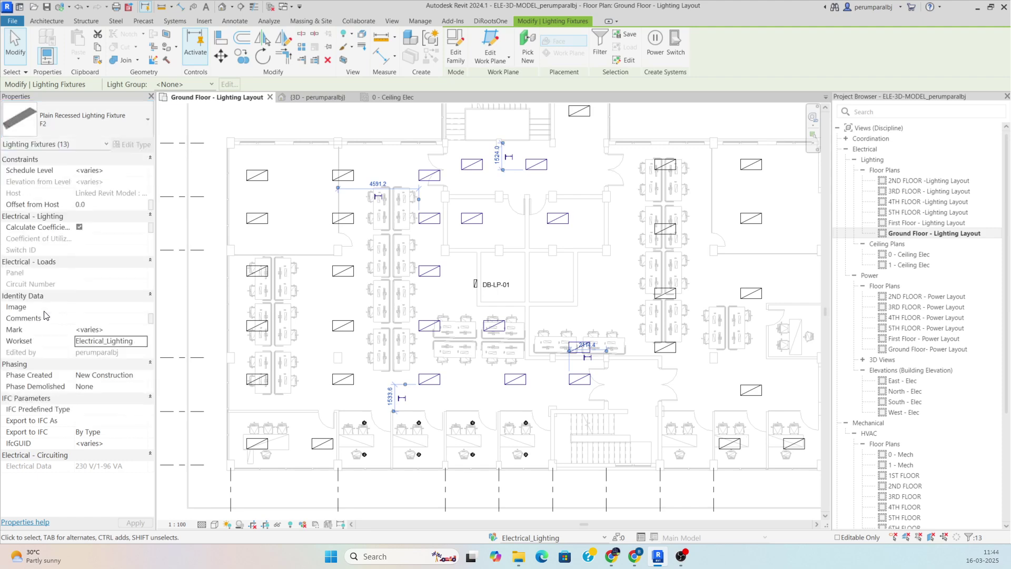
pyautogui.press('Escape')
pyautogui.scroll(-2, 398, 290)
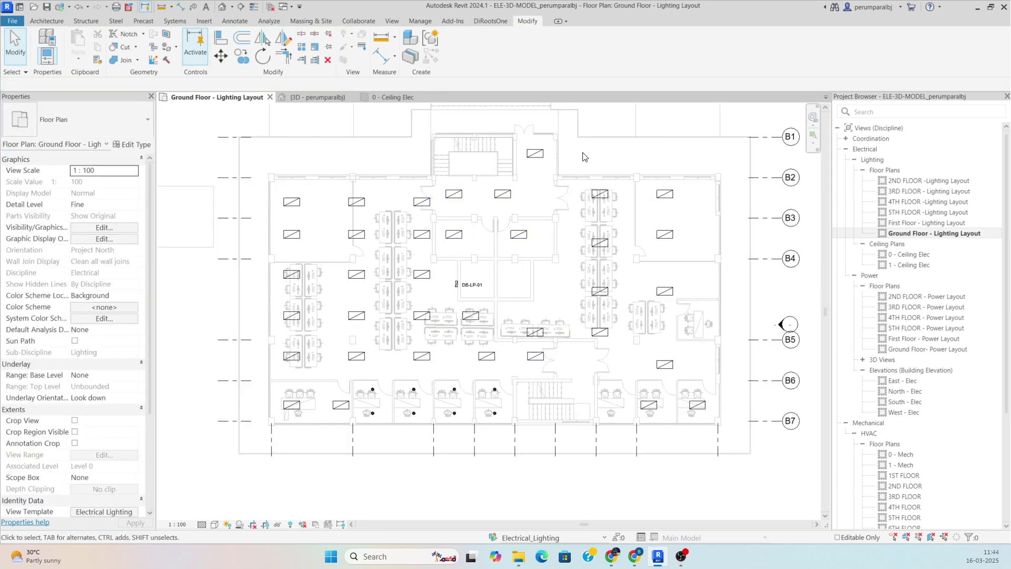
# - Change the ten recessed fixtures on the plan's right-hand side, from grid B2 down to B7, to type F1
pyautogui.moveTo(583, 157); pyautogui.dragTo(717, 433)
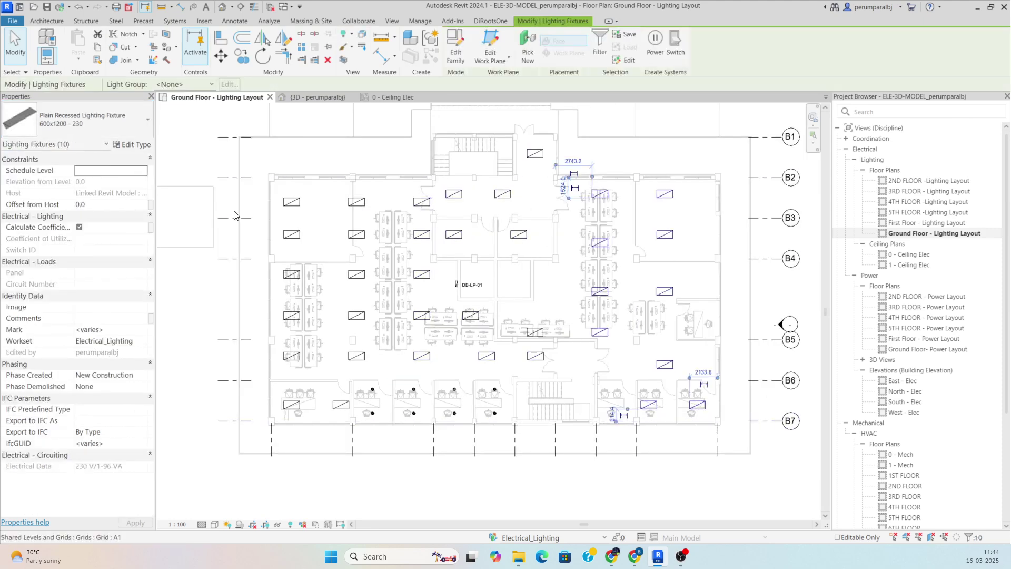
pyautogui.click(94, 126)
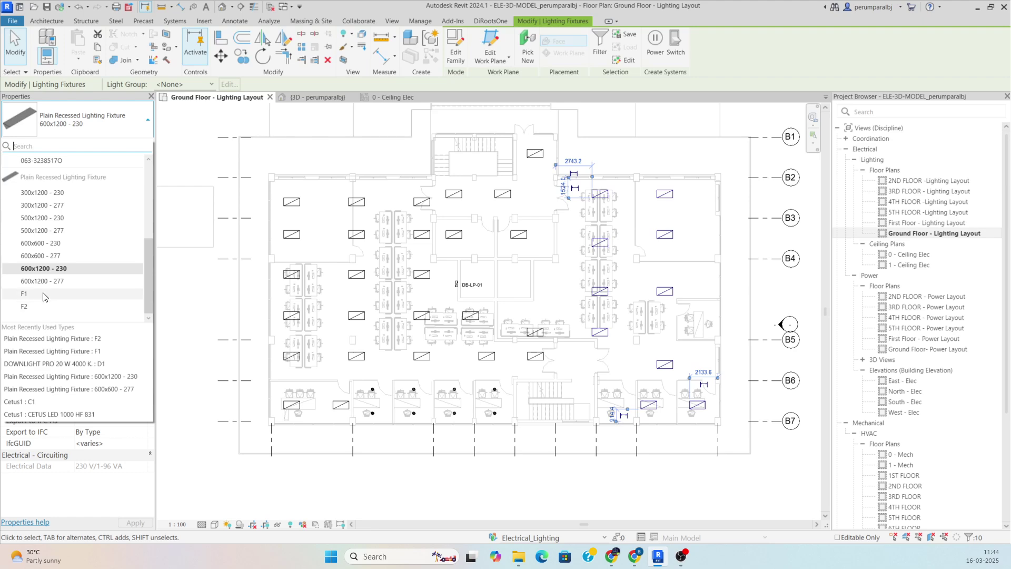
pyautogui.press('Escape')
pyautogui.press('Escape')
# - Change the two recessed fixtures in the plan's bottom-left office to type F1 and check the type of the downlight in the adjacent office
pyautogui.click(291, 405)
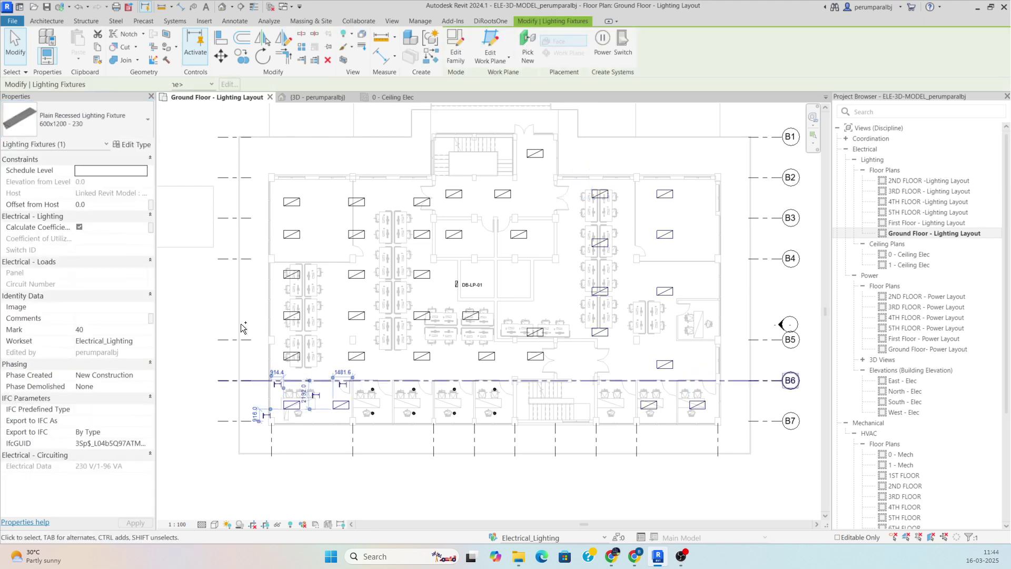
pyautogui.click(74, 117)
pyautogui.click(21, 287)
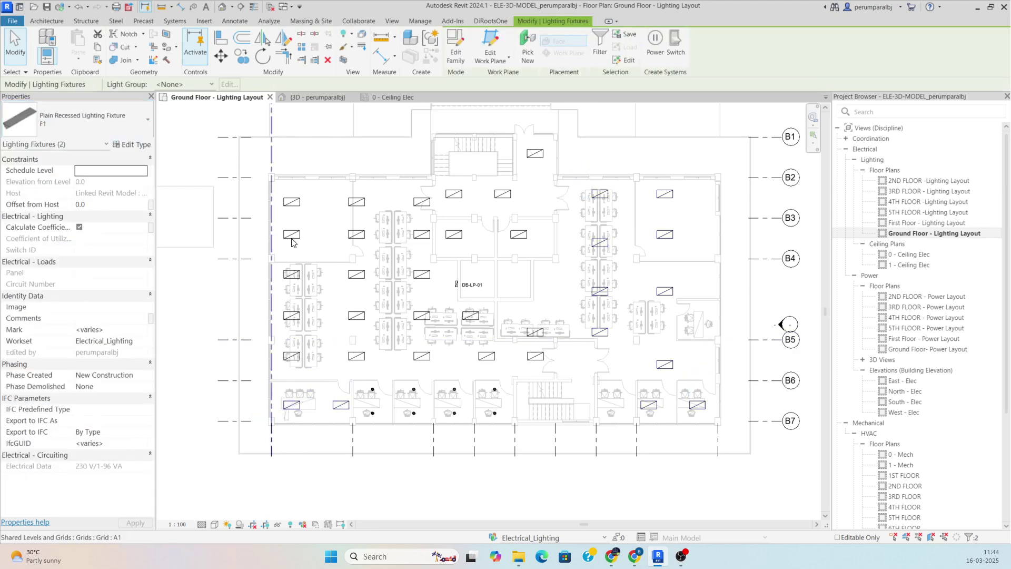
pyautogui.press('Escape')
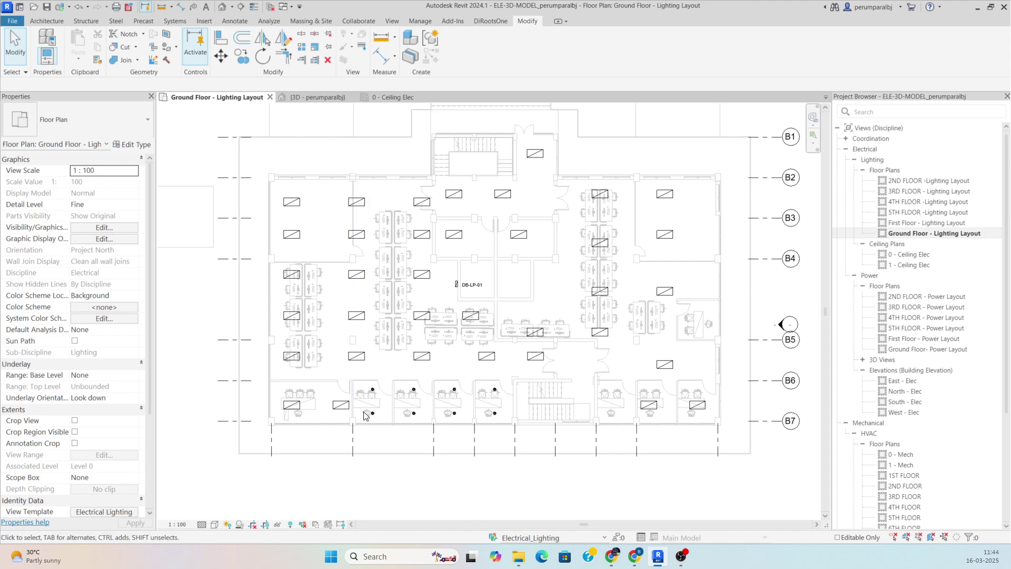
pyautogui.scroll(4, 363, 416)
pyautogui.click(366, 375)
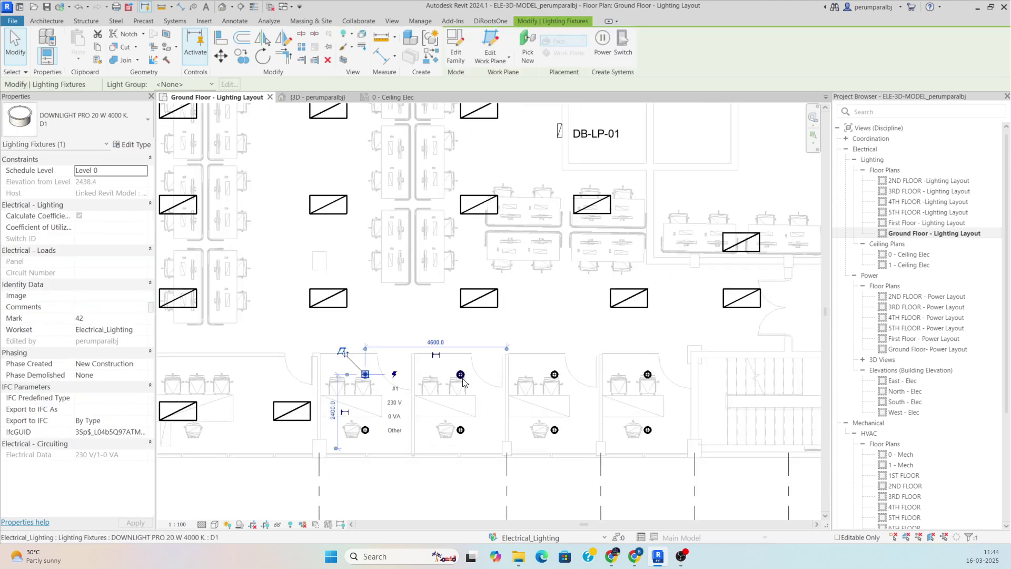
pyautogui.scroll(-5, 463, 382)
pyautogui.press('Escape')
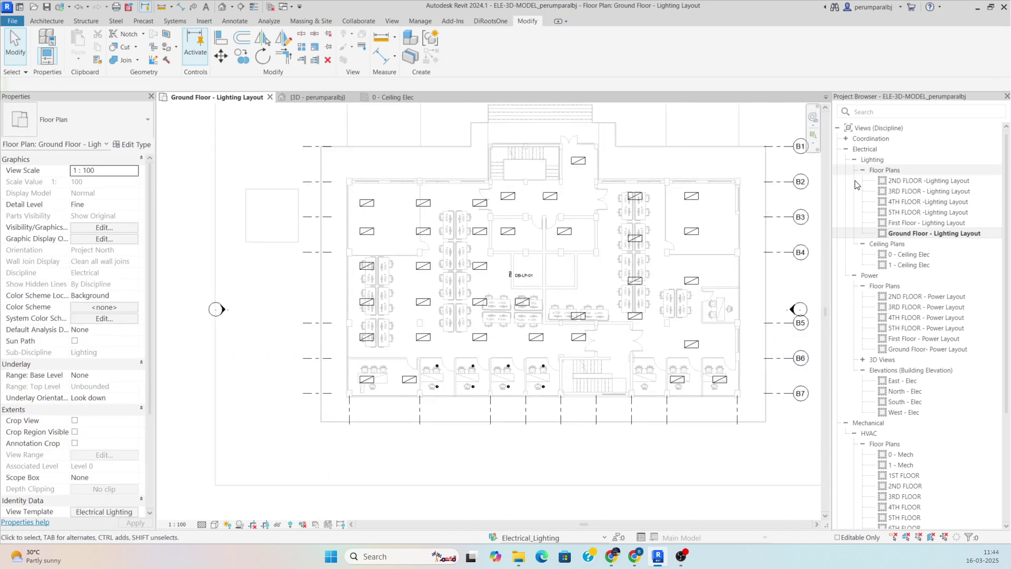
# - Tag all untagged lighting fixtures in the current view with the Lighting Fixture Circuit Tag, without leaders
pyautogui.click(236, 21)
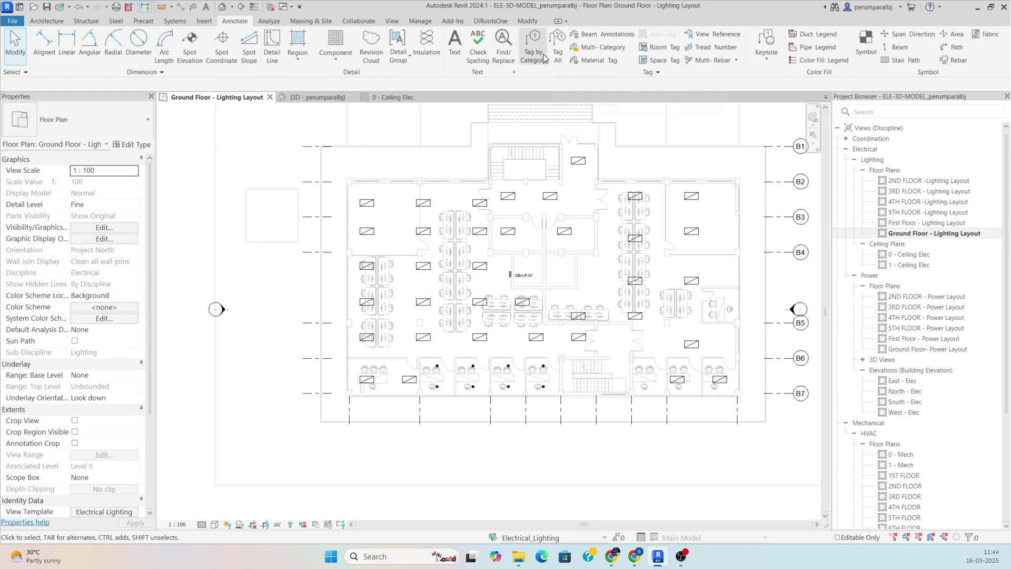
pyautogui.click(559, 55)
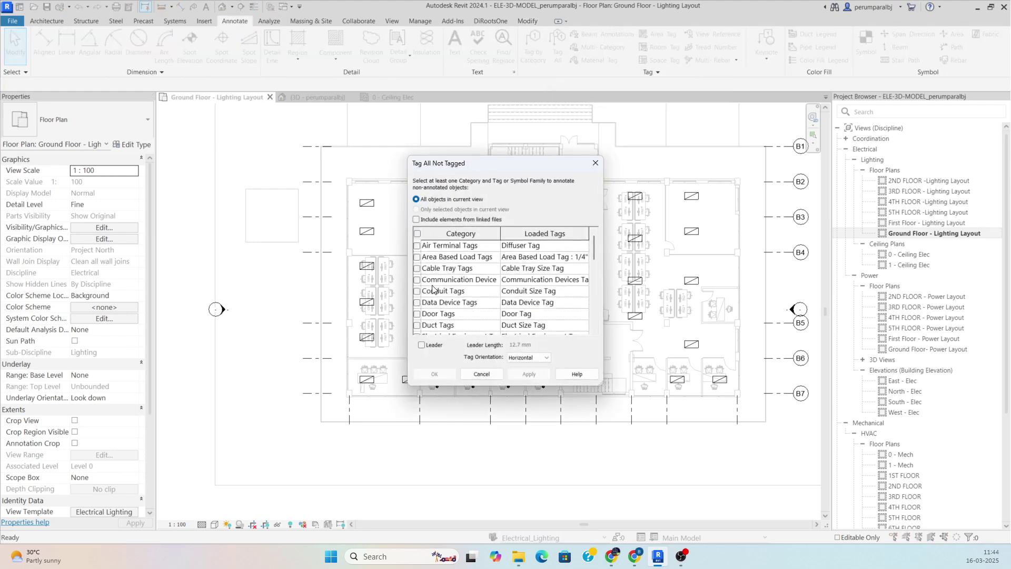
pyautogui.scroll(-4, 440, 301)
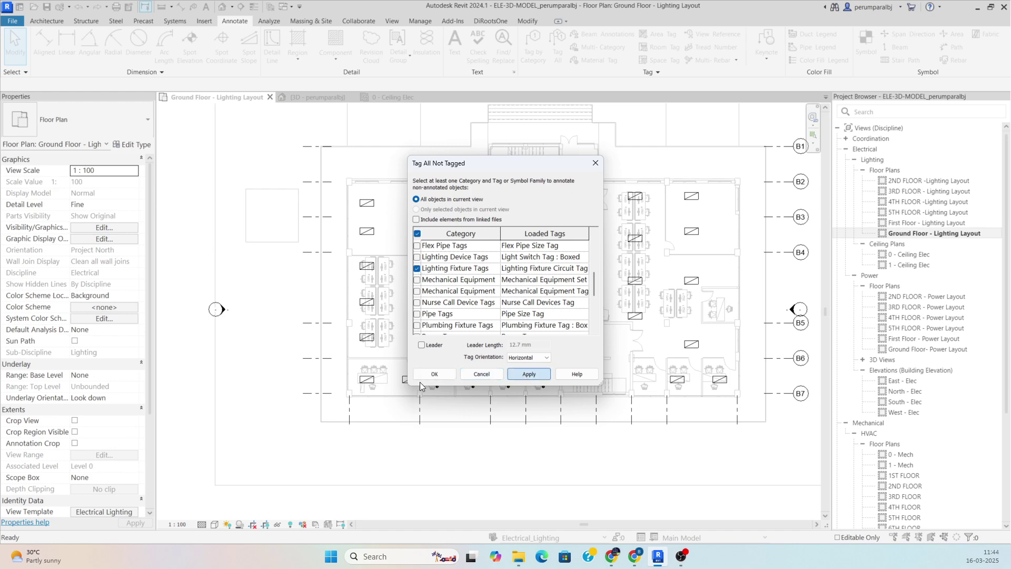
pyautogui.click(447, 373)
pyautogui.scroll(5, 384, 377)
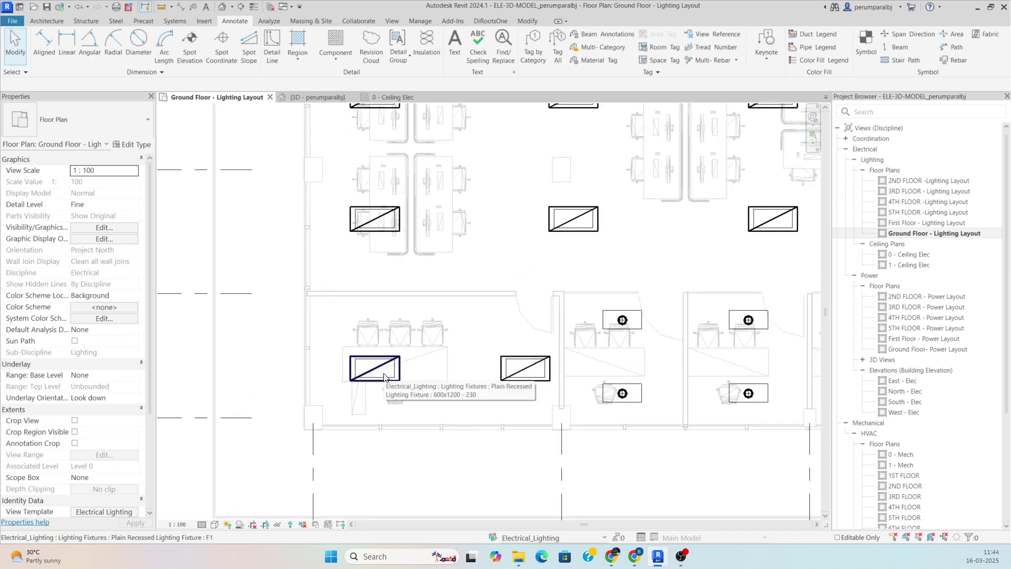
pyautogui.scroll(2, 384, 377)
pyautogui.click(370, 373)
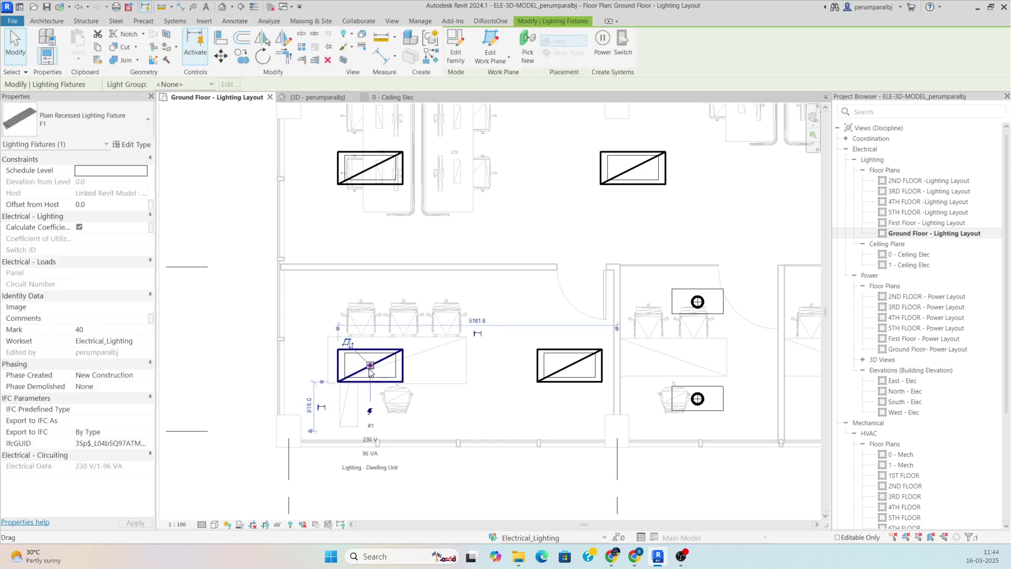
pyautogui.rightClick(370, 371)
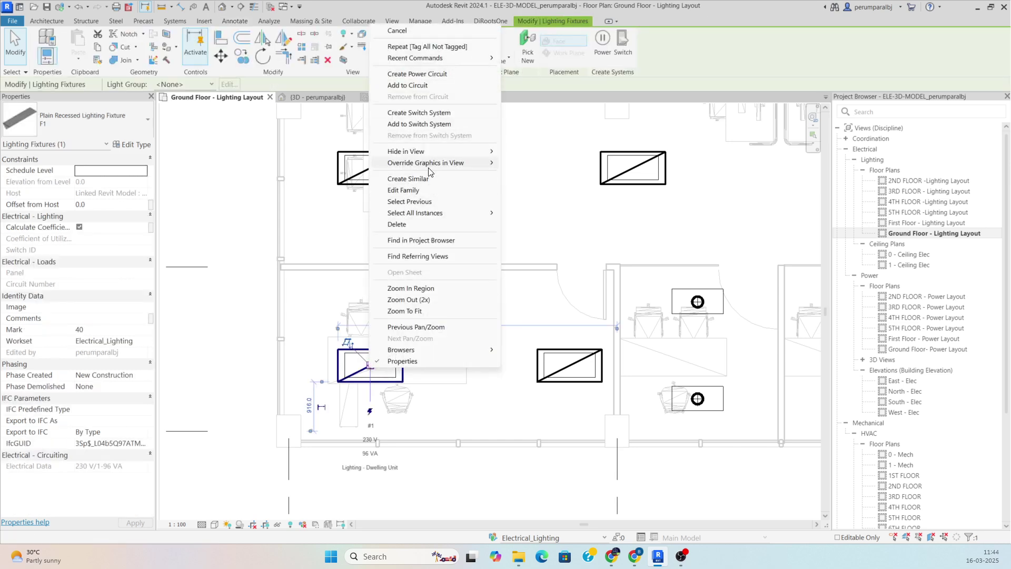
pyautogui.moveTo(434, 218)
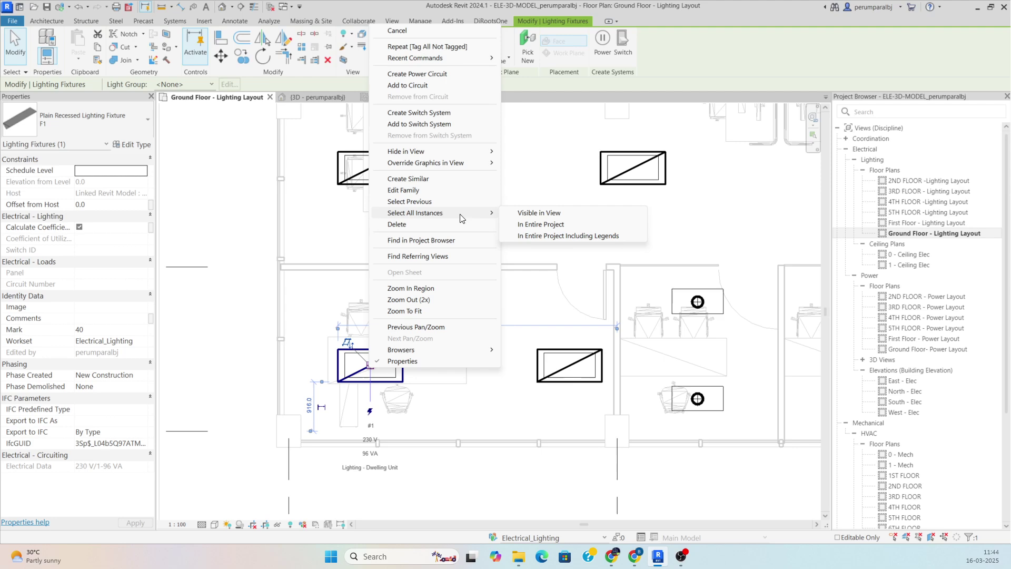
pyautogui.click(529, 213)
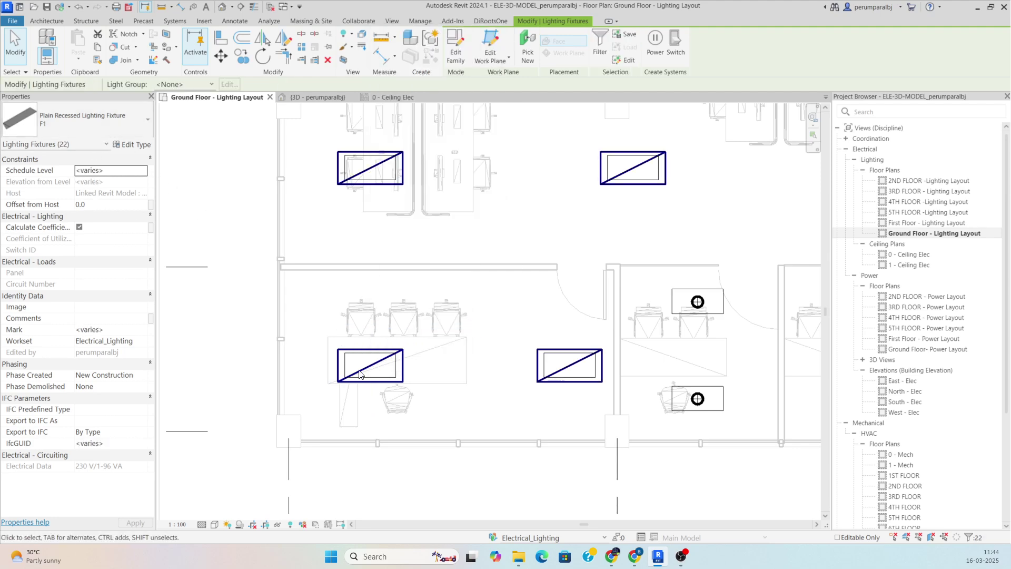
pyautogui.scroll(2, 533, 399)
pyautogui.press('Escape')
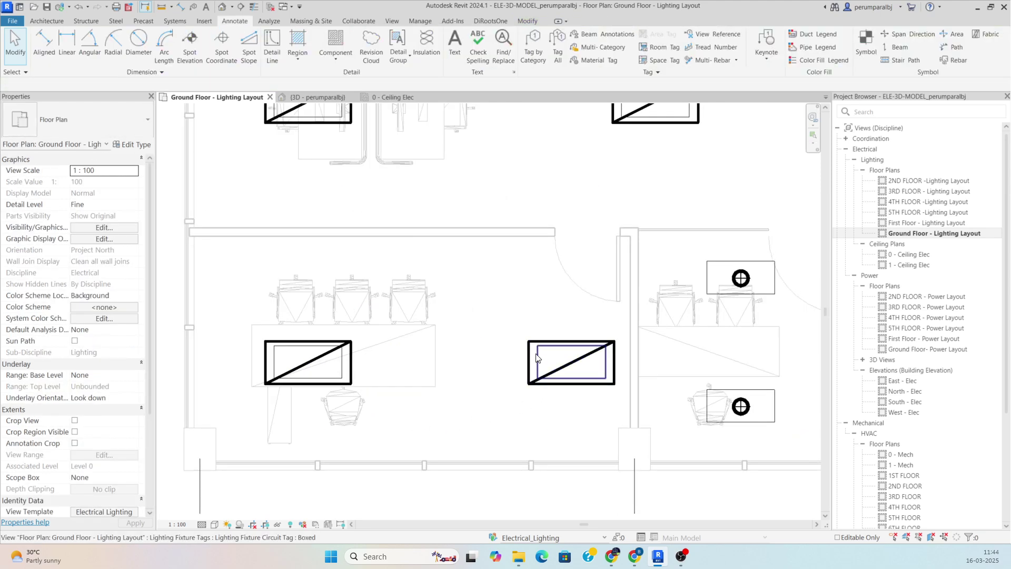
# - Select all boxed Lighting Fixture Circuit Tags visible in the view and change them to the Standard type
pyautogui.click(536, 357)
pyautogui.rightClick(536, 356)
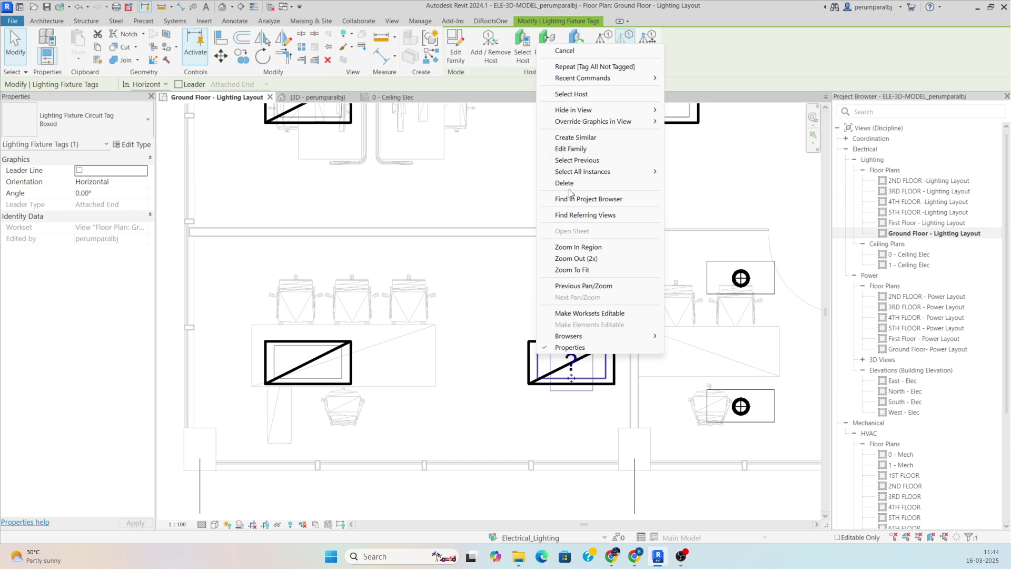
pyautogui.moveTo(606, 172)
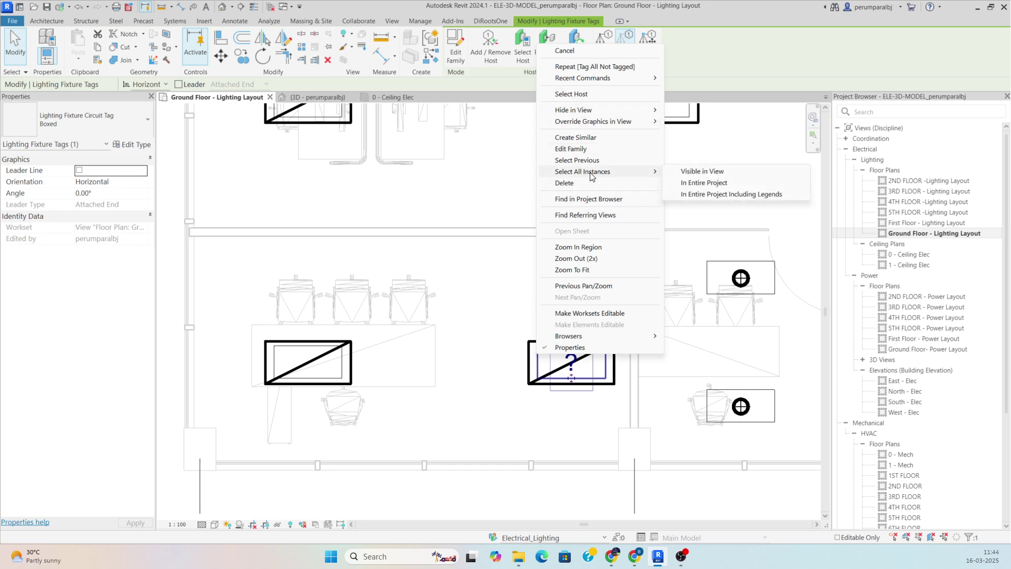
pyautogui.click(708, 175)
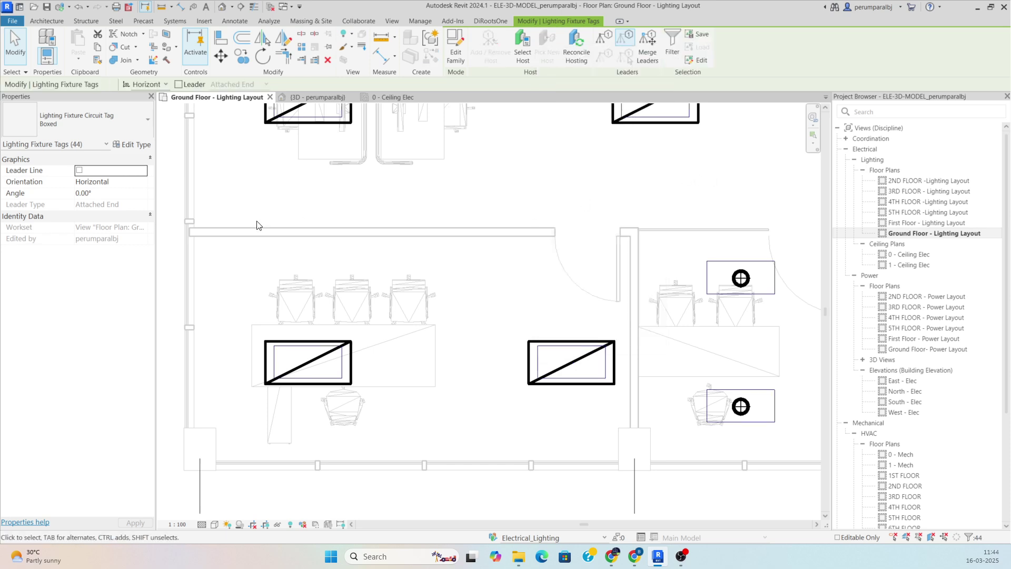
pyautogui.click(80, 120)
pyautogui.click(52, 184)
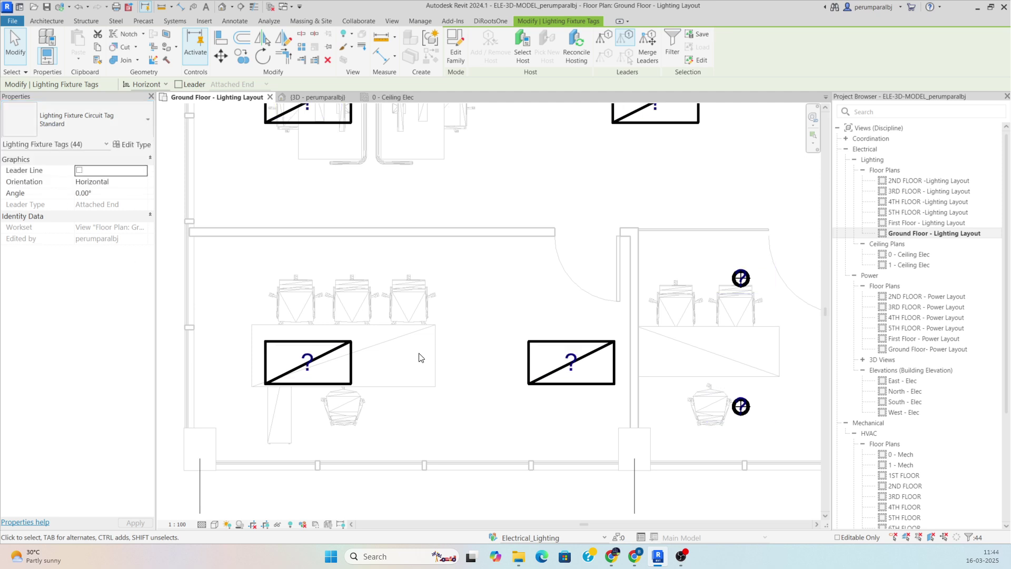
pyautogui.click(356, 369)
# - Open the Lighting Fixture Circuit Tag family for editing from the bottom-left office's tag and select its label
pyautogui.scroll(2, 292, 368)
pyautogui.click(313, 362)
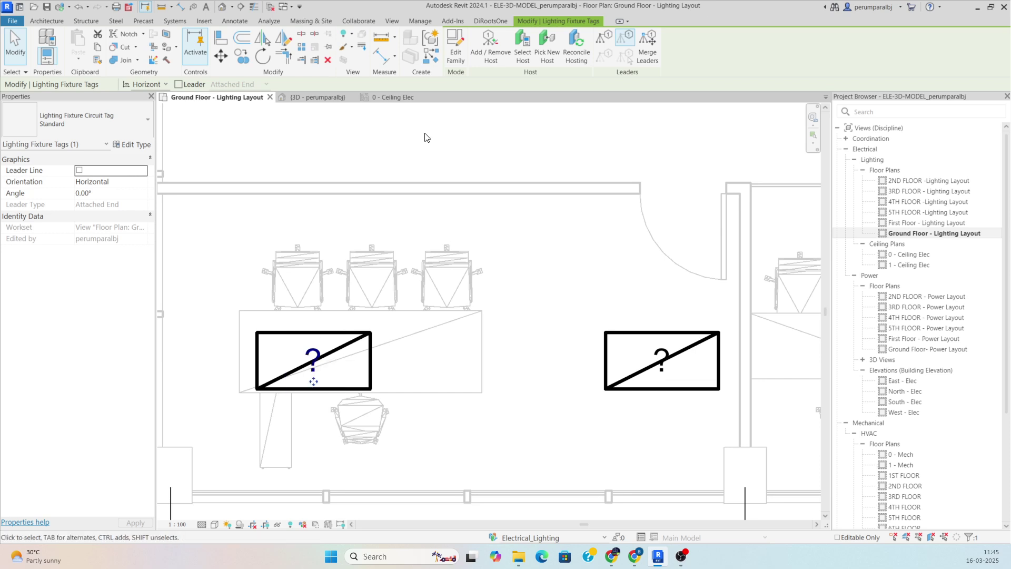
pyautogui.click(454, 51)
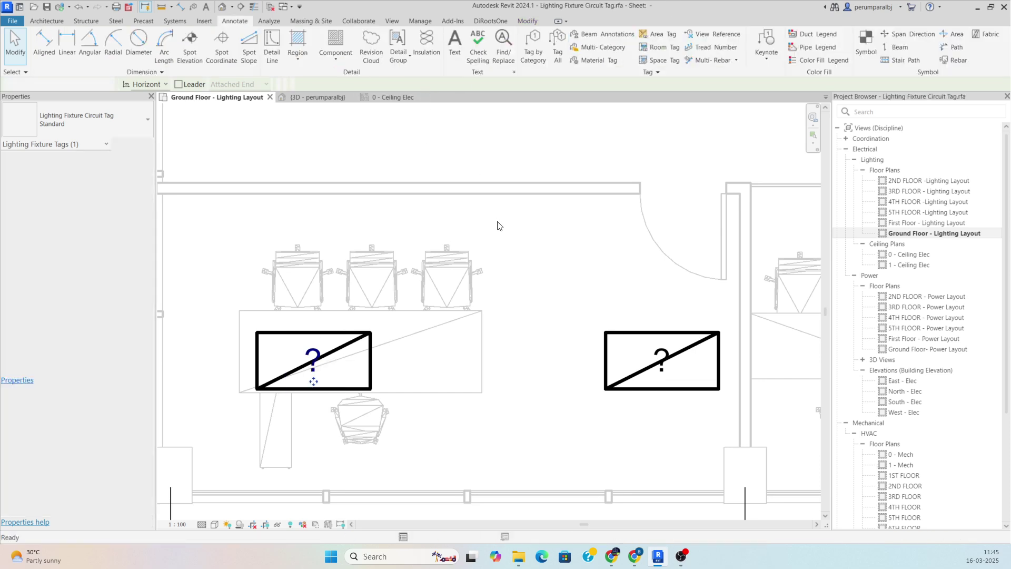
pyautogui.click(498, 350)
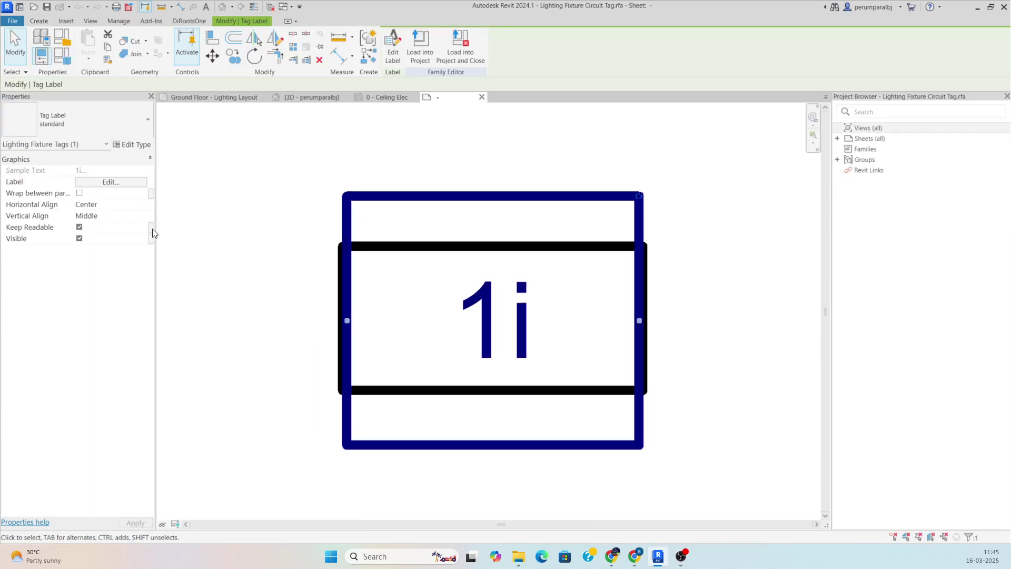
# - Replace the Circuit Number parameter with Type Mark in the tag label
pyautogui.click(110, 182)
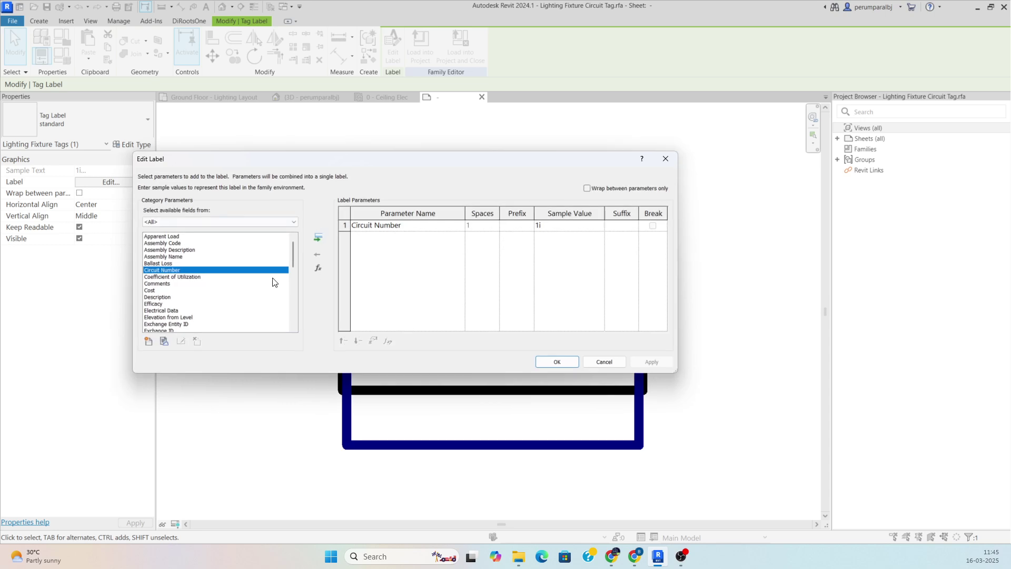
pyautogui.click(348, 225)
pyautogui.click(319, 255)
pyautogui.scroll(-3, 198, 285)
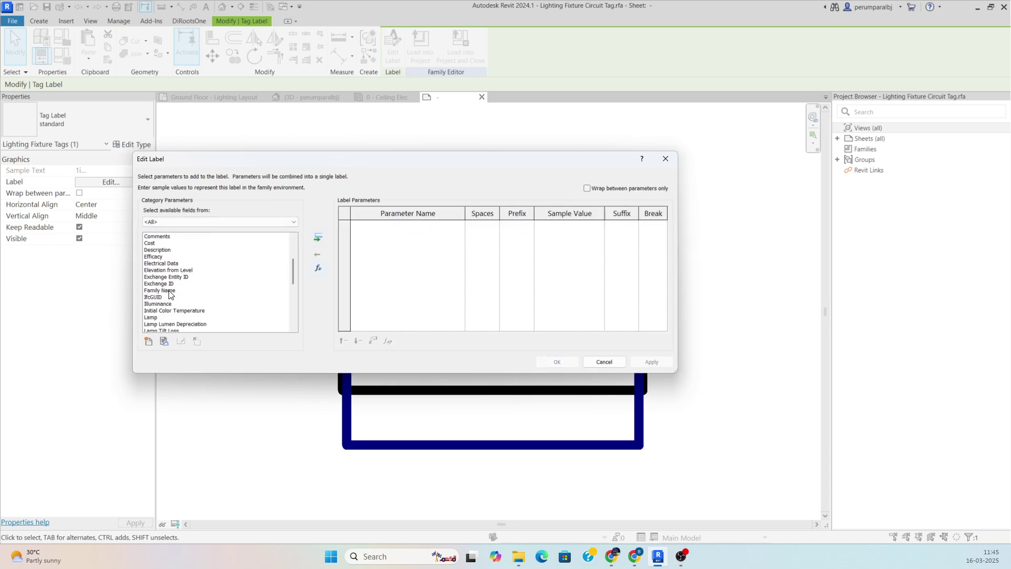
pyautogui.click(169, 289)
pyautogui.scroll(-1, 170, 293)
pyautogui.scroll(-6, 169, 295)
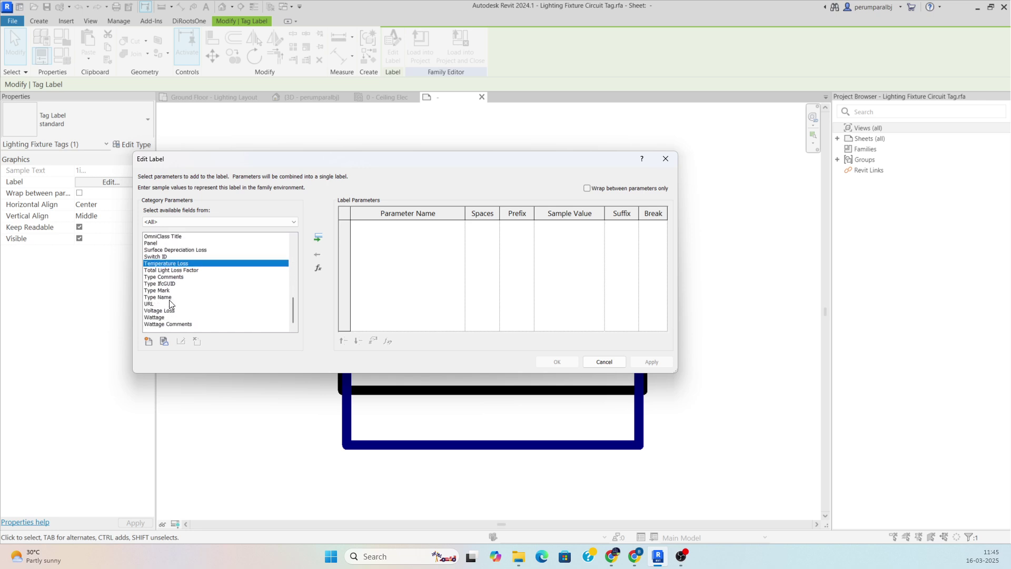
pyautogui.doubleClick(164, 291)
pyautogui.click(556, 362)
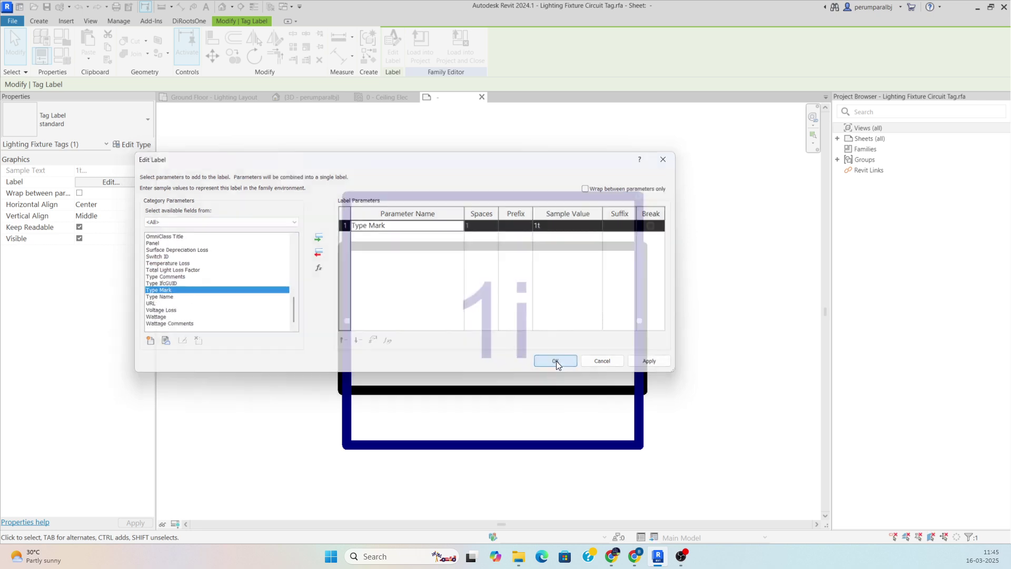
# - Load the edited Lighting Fixture Circuit Tag family into the project and agree to make the family editable
pyautogui.click(420, 46)
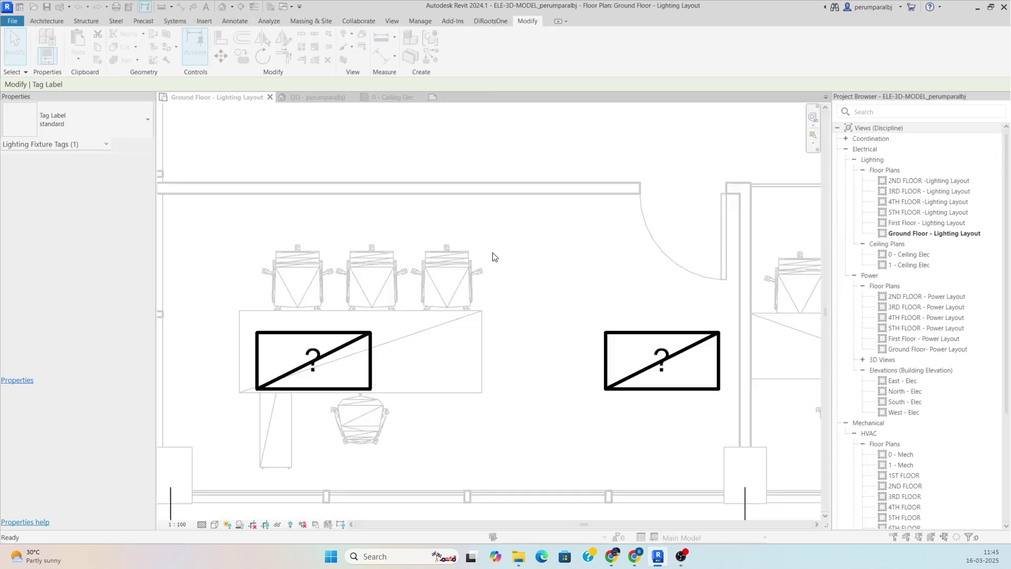
pyautogui.click(485, 253)
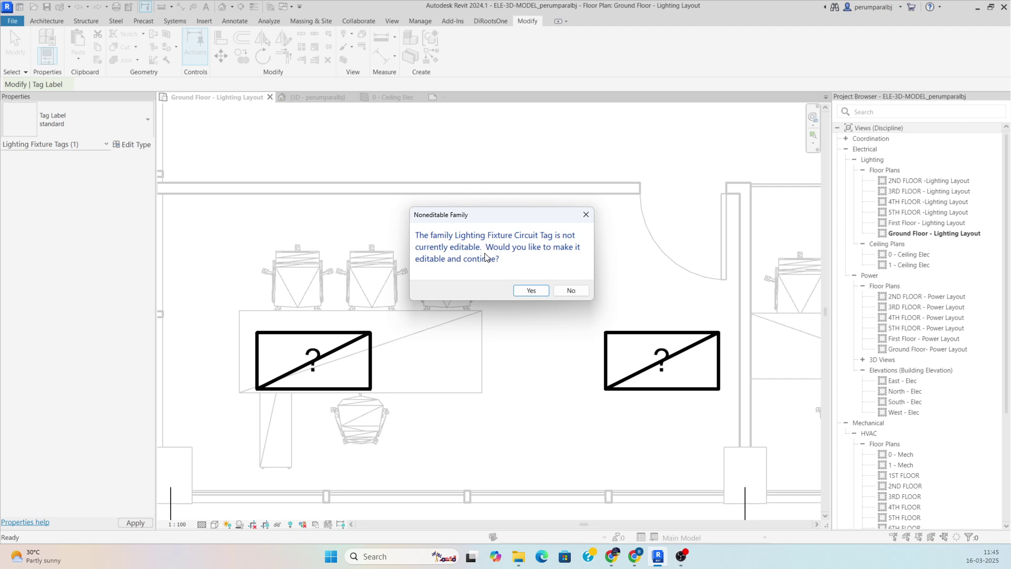
pyautogui.click(531, 291)
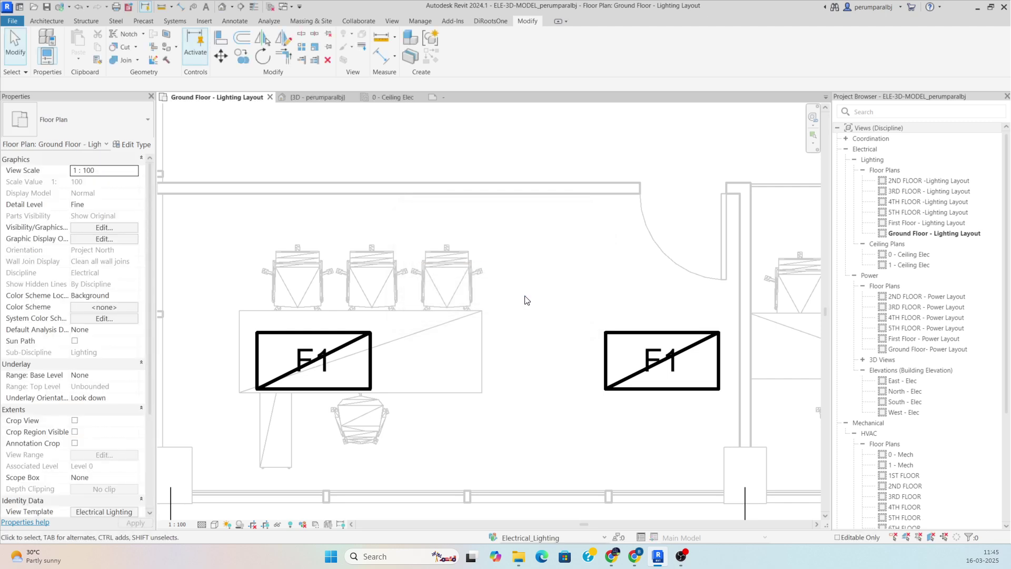
# - Examine the type mark tags on the recessed fixtures and downlights across the ground floor plan
pyautogui.scroll(-1, 447, 319)
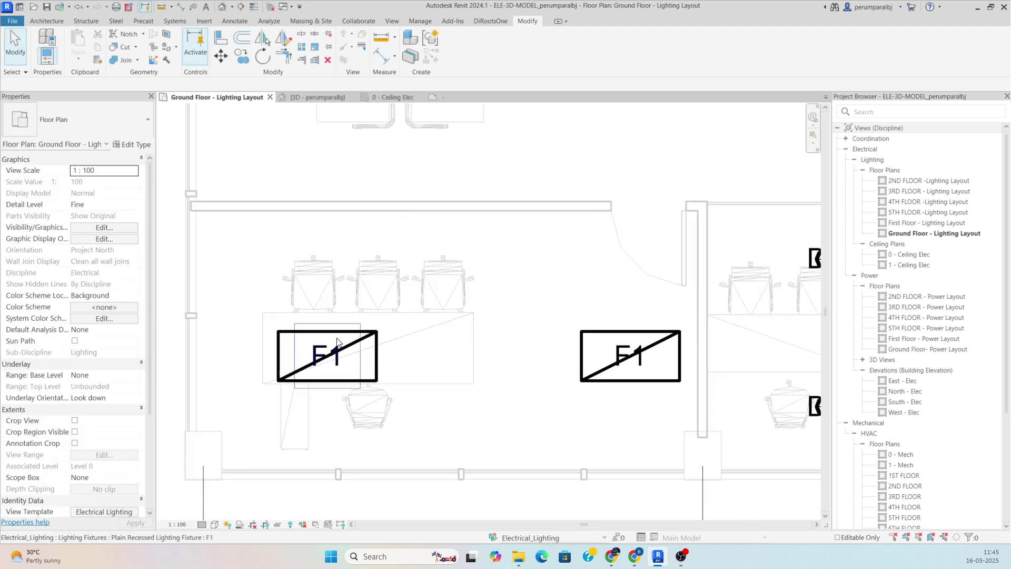
pyautogui.click(364, 380)
pyautogui.scroll(-3, 363, 380)
pyautogui.scroll(-1, 363, 380)
pyautogui.click(436, 384)
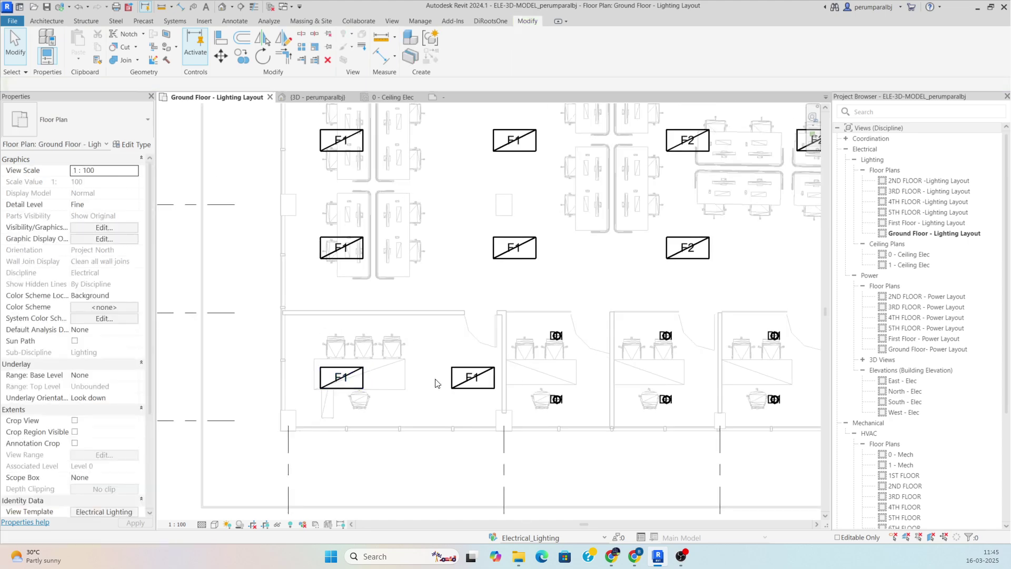
pyautogui.scroll(-3, 529, 377)
pyautogui.scroll(-3, 472, 264)
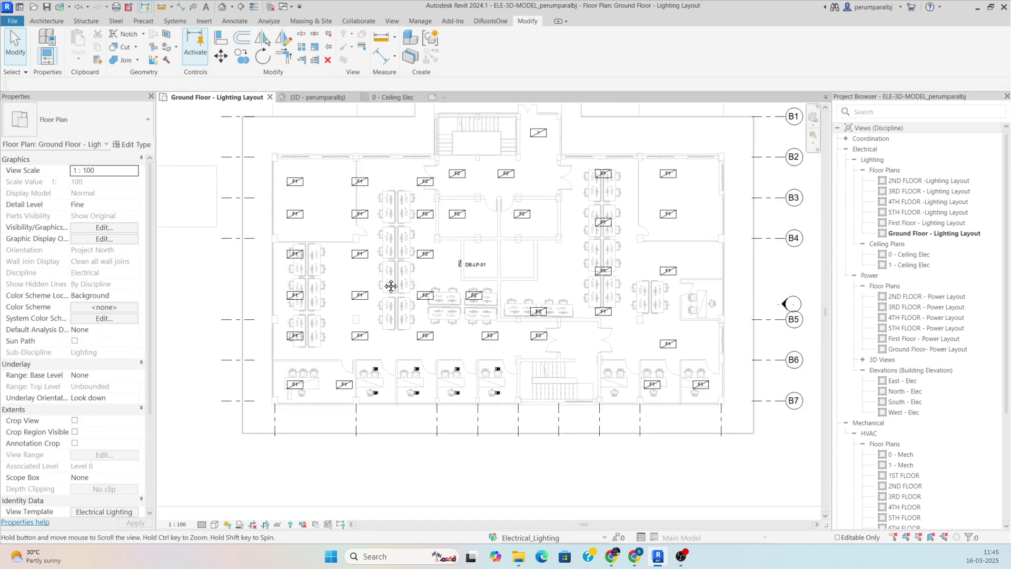
# - Move all the lighting fixture tags on the ground floor plan straight up so they sit just above their fixtures
pyautogui.moveTo(245, 140); pyautogui.dragTo(634, 406)
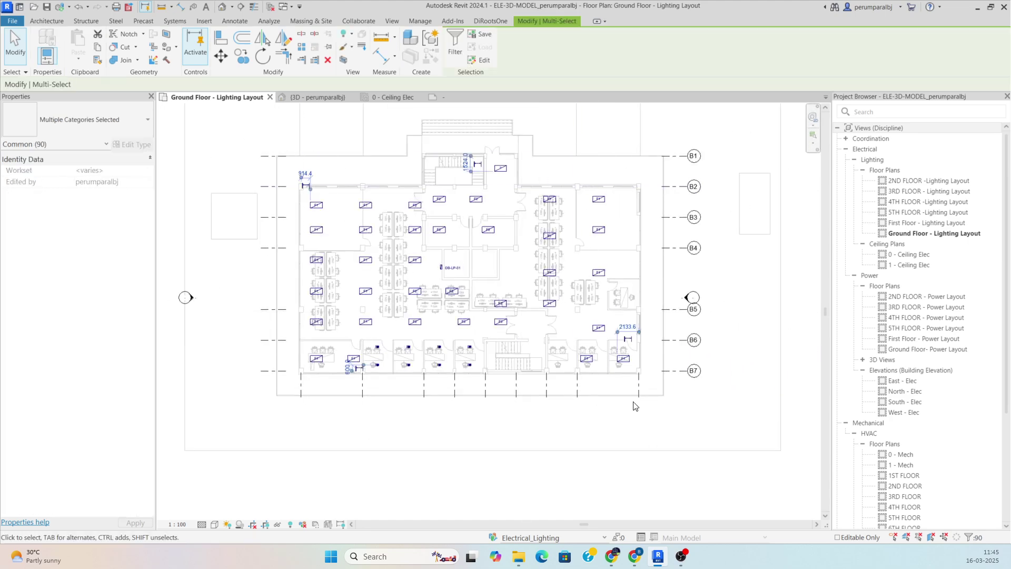
pyautogui.click(454, 52)
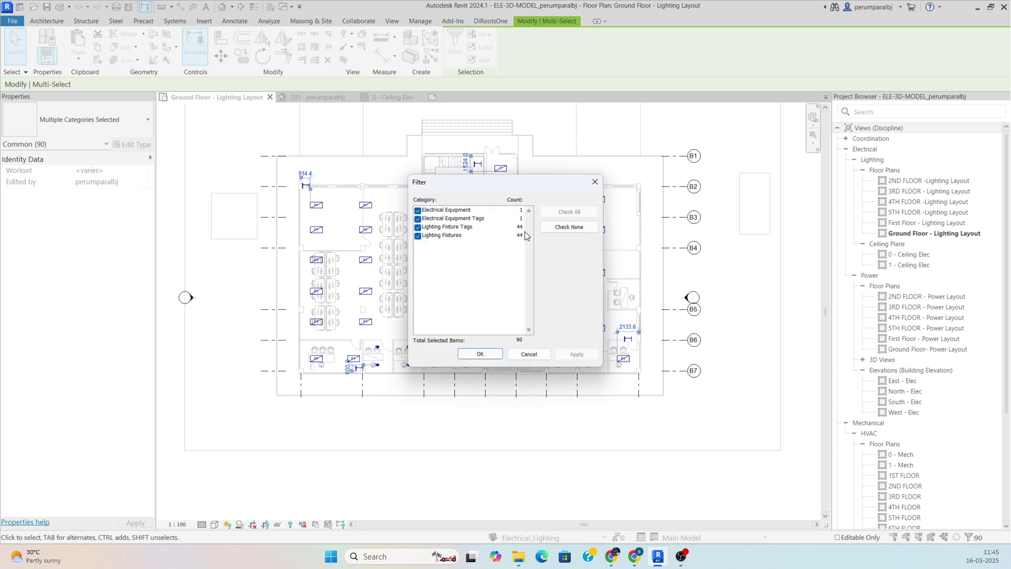
pyautogui.click(419, 228)
pyautogui.click(479, 354)
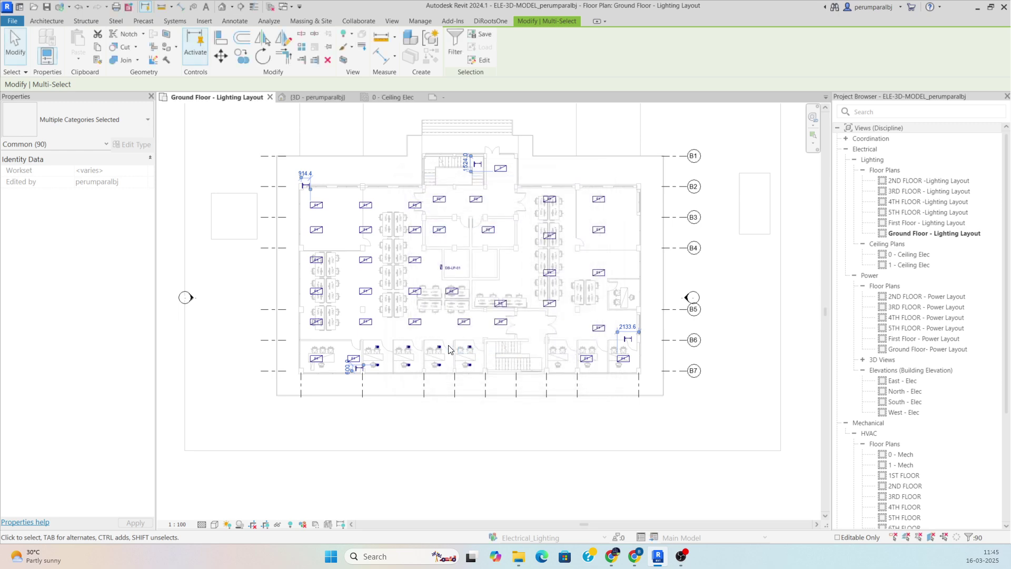
pyautogui.scroll(5, 303, 208)
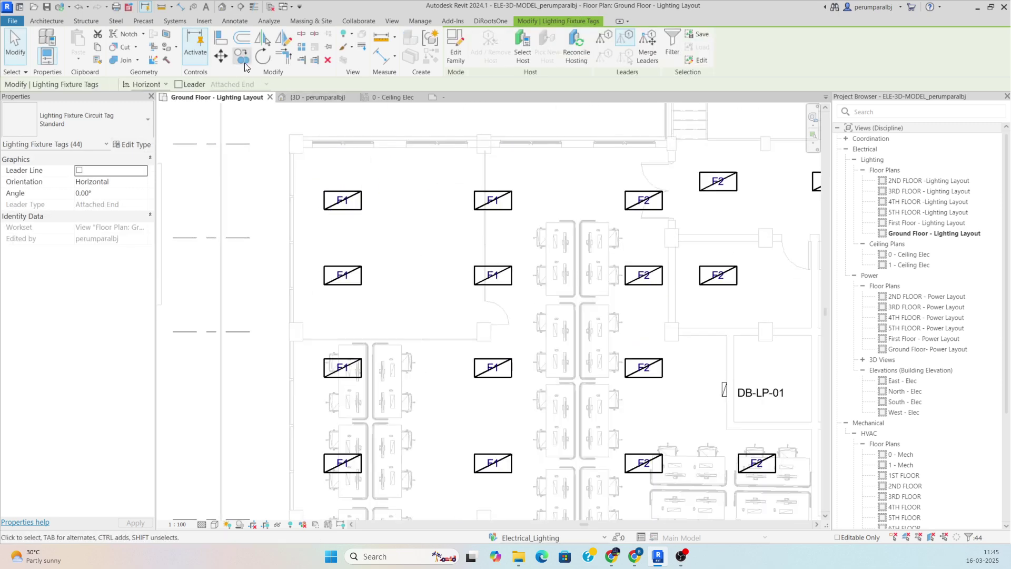
pyautogui.click(228, 56)
pyautogui.scroll(3, 332, 207)
pyautogui.click(332, 207)
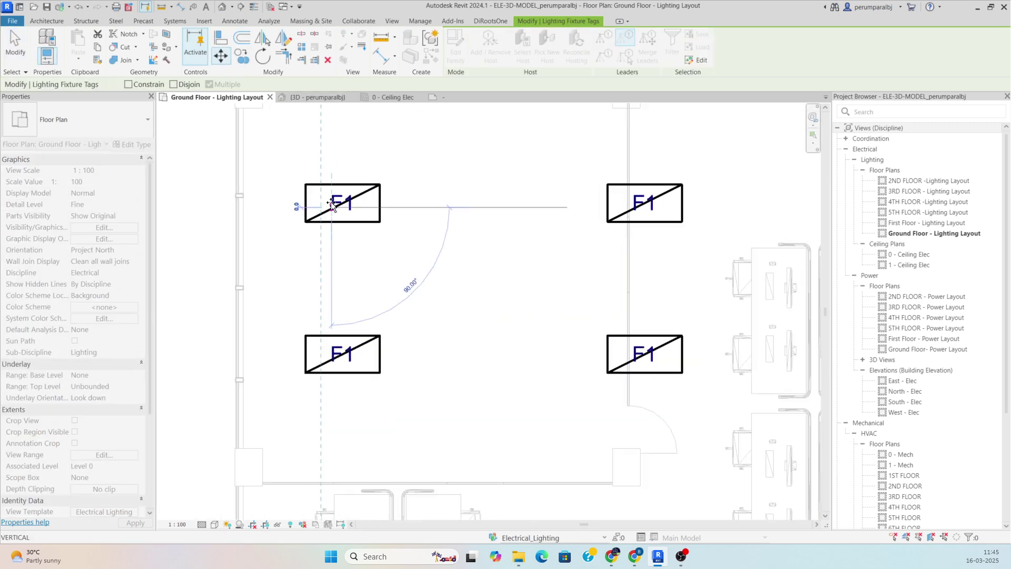
pyautogui.click(330, 178)
pyautogui.scroll(-5, 400, 217)
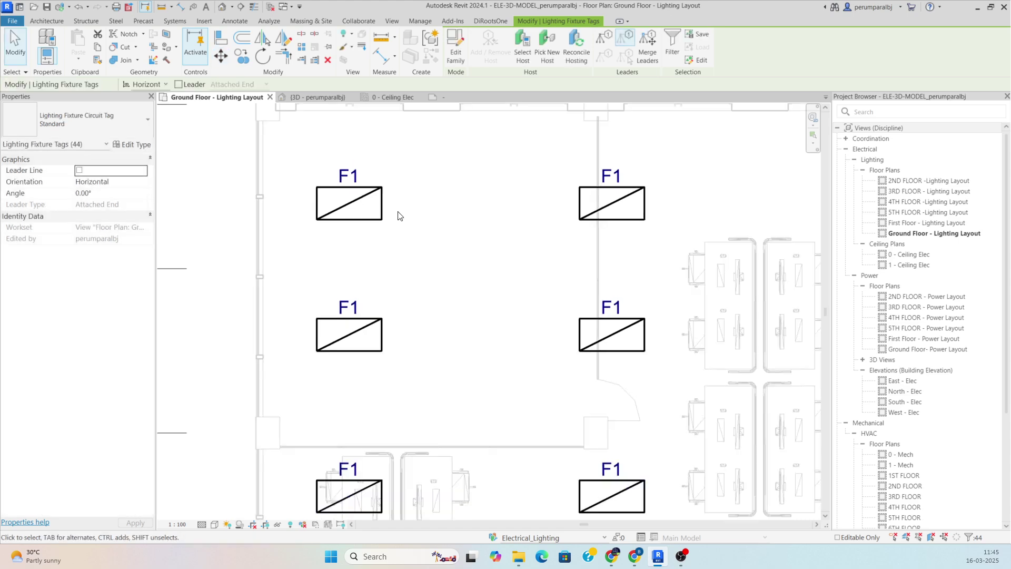
pyautogui.moveTo(459, 259); pyautogui.dragTo(374, 180, button='middle')
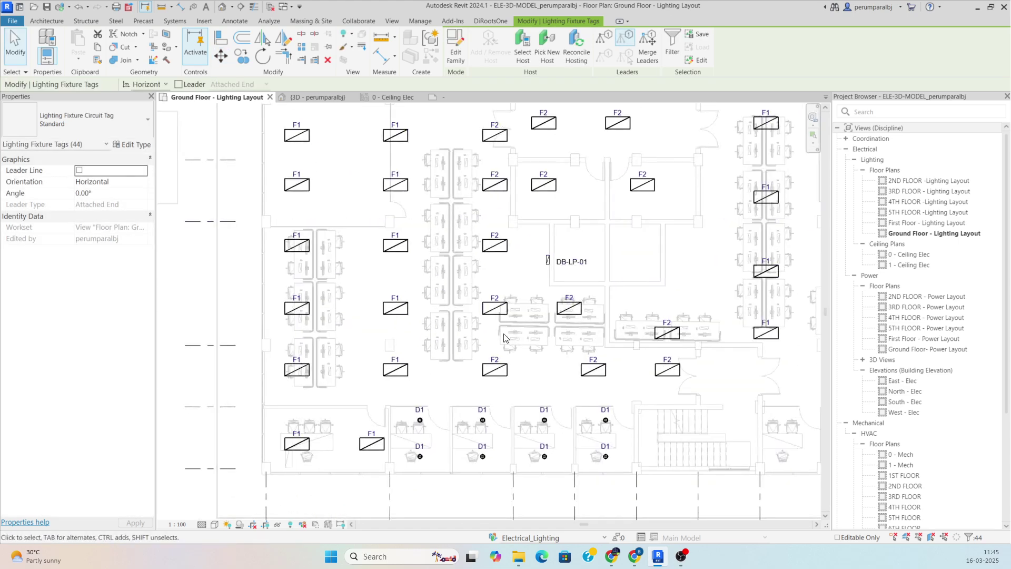
pyautogui.moveTo(505, 397); pyautogui.dragTo(490, 342, button='middle')
pyautogui.scroll(1, 522, 395)
pyautogui.press('Escape')
pyautogui.scroll(-3, 527, 388)
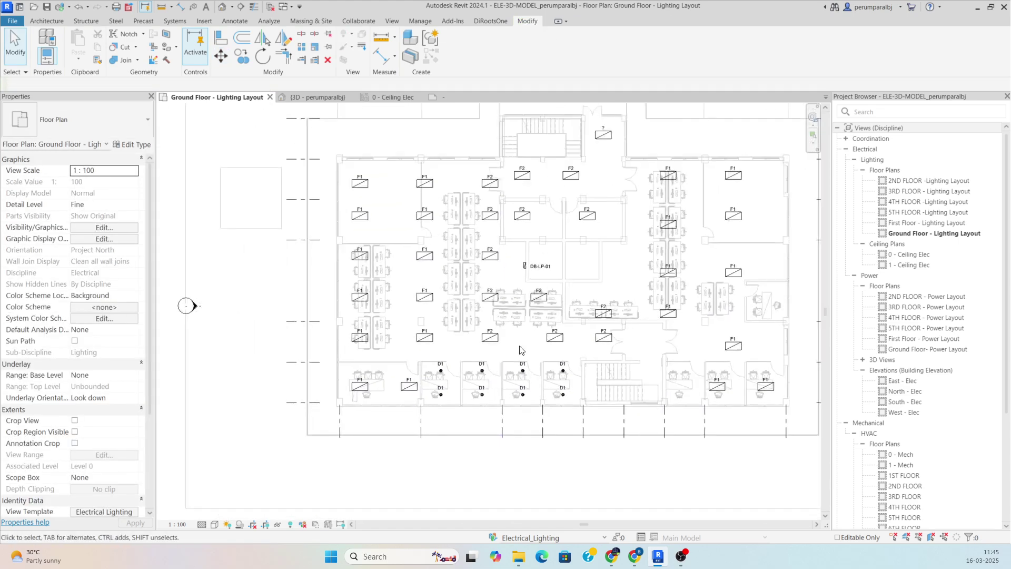
# - Create a power circuit for the ten F1 fixtures in the two westernmost columns above the small offices and assign it to panel DB-LP-01
pyautogui.moveTo(594, 310); pyautogui.dragTo(594, 320, button='middle')
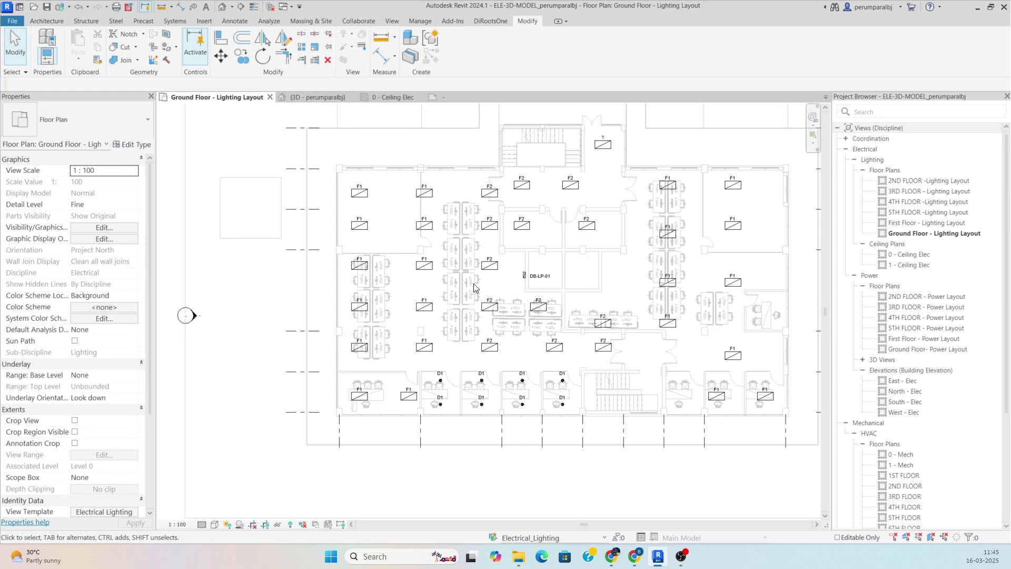
pyautogui.scroll(2, 476, 283)
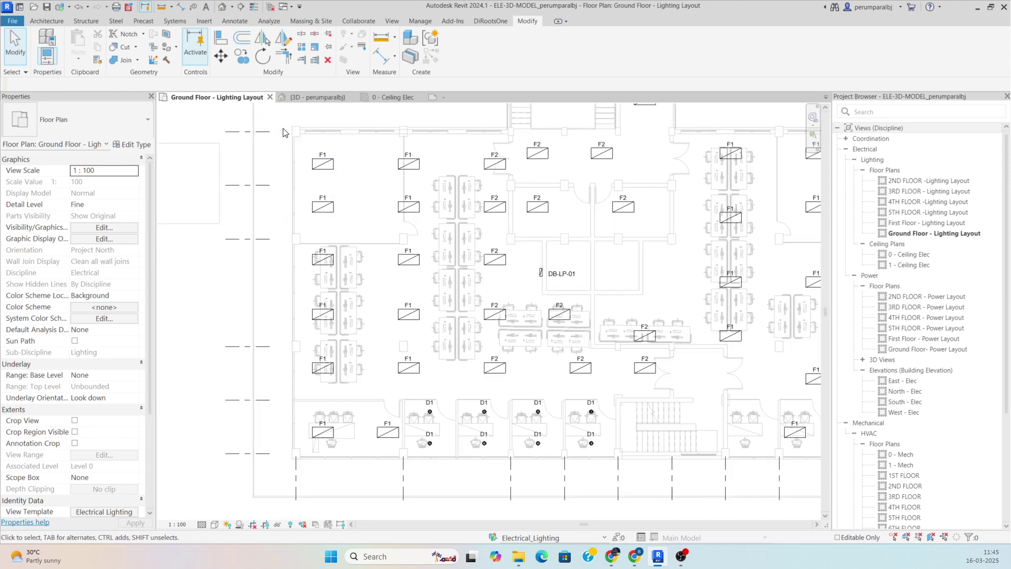
pyautogui.moveTo(283, 133); pyautogui.dragTo(437, 392)
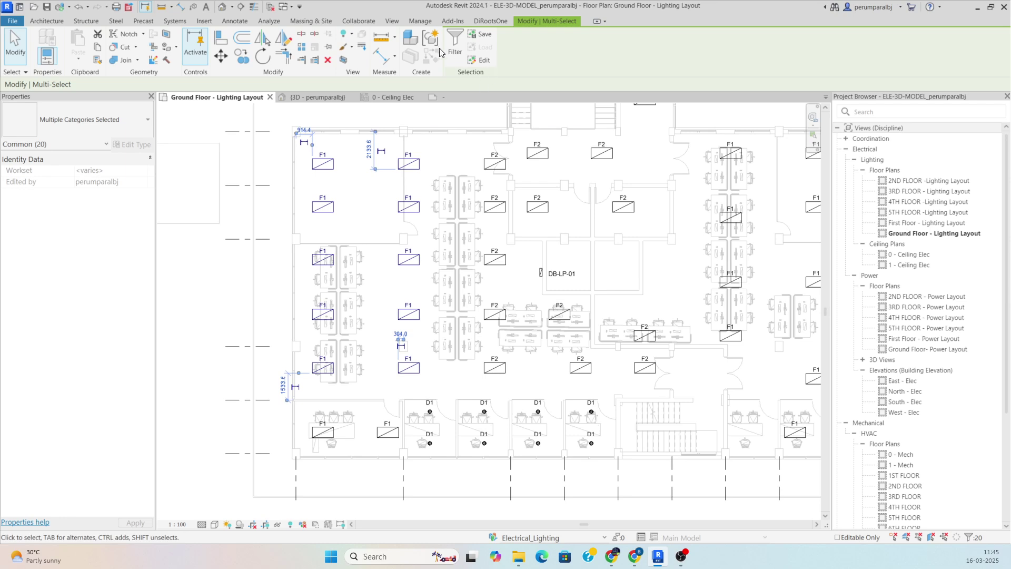
pyautogui.click(462, 39)
pyautogui.click(569, 227)
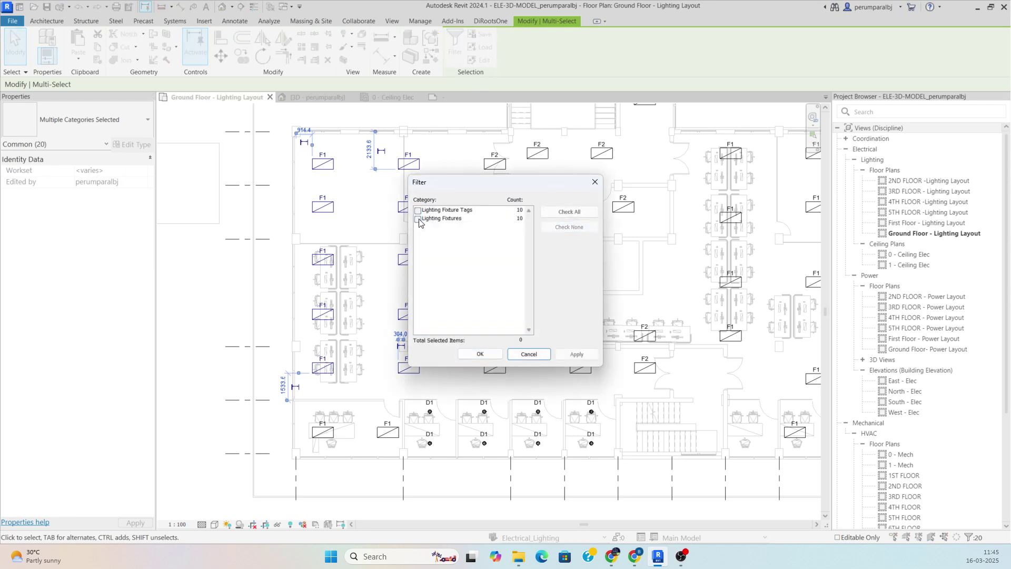
pyautogui.click(418, 219)
pyautogui.click(478, 350)
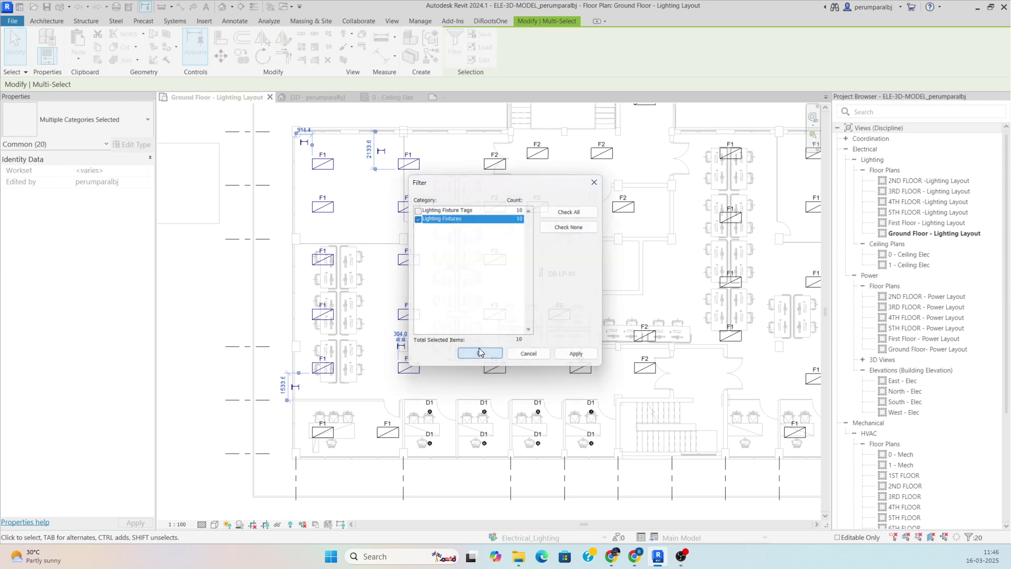
pyautogui.click(655, 38)
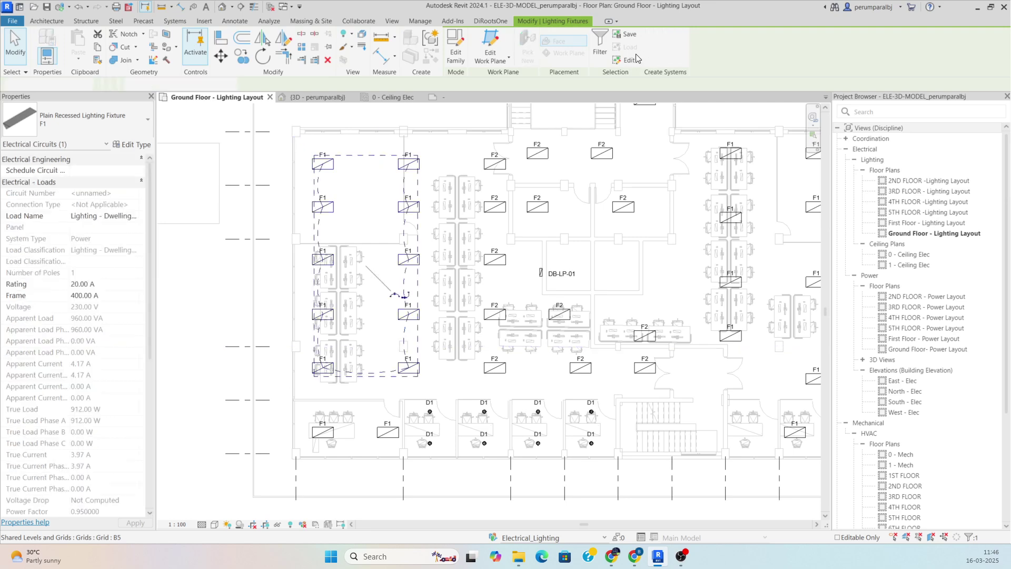
pyautogui.click(667, 40)
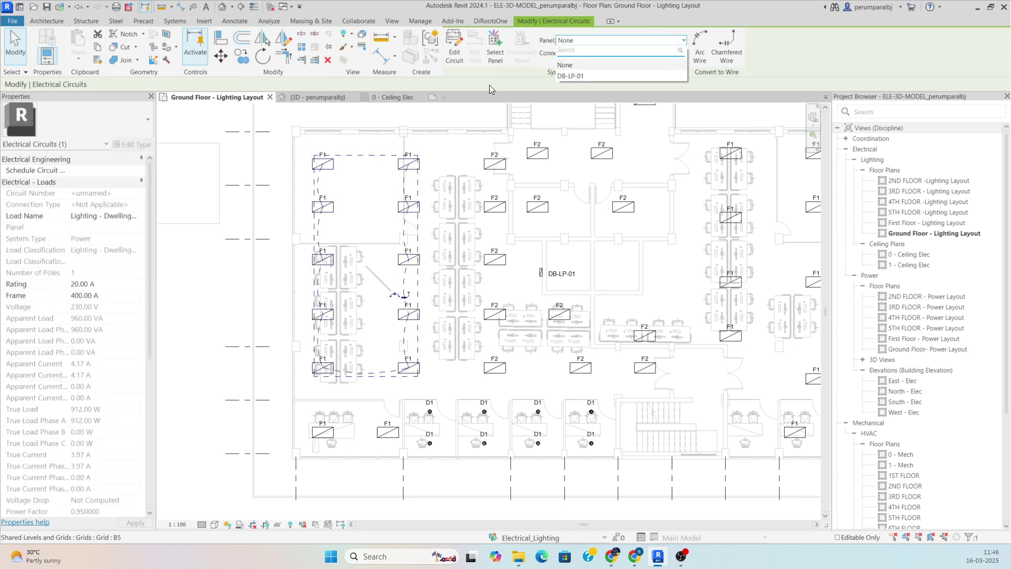
pyautogui.click(576, 76)
# - Convert the circuit of the ten F1 fixtures to arc wires
pyautogui.scroll(5, 390, 221)
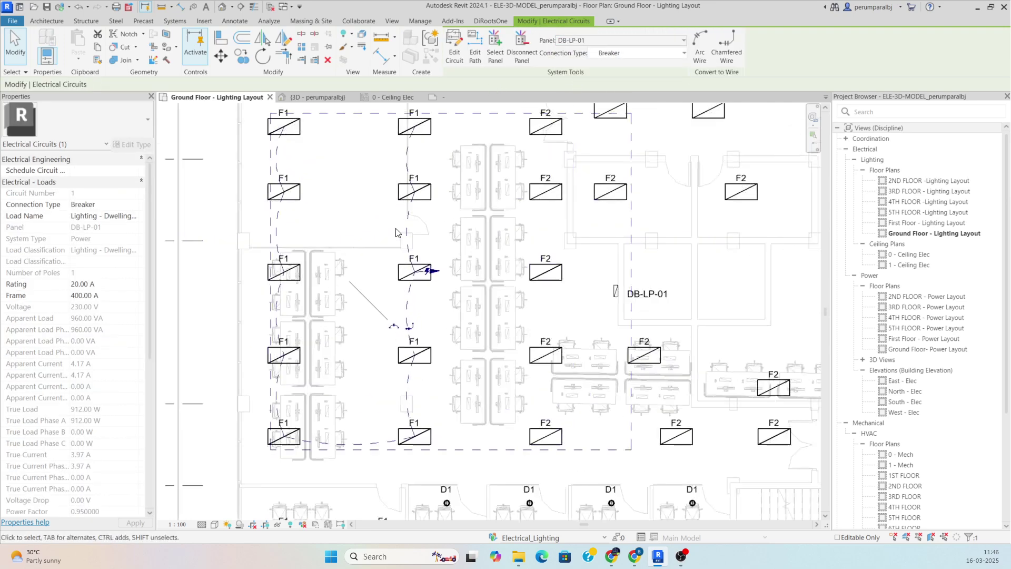
pyautogui.click(709, 40)
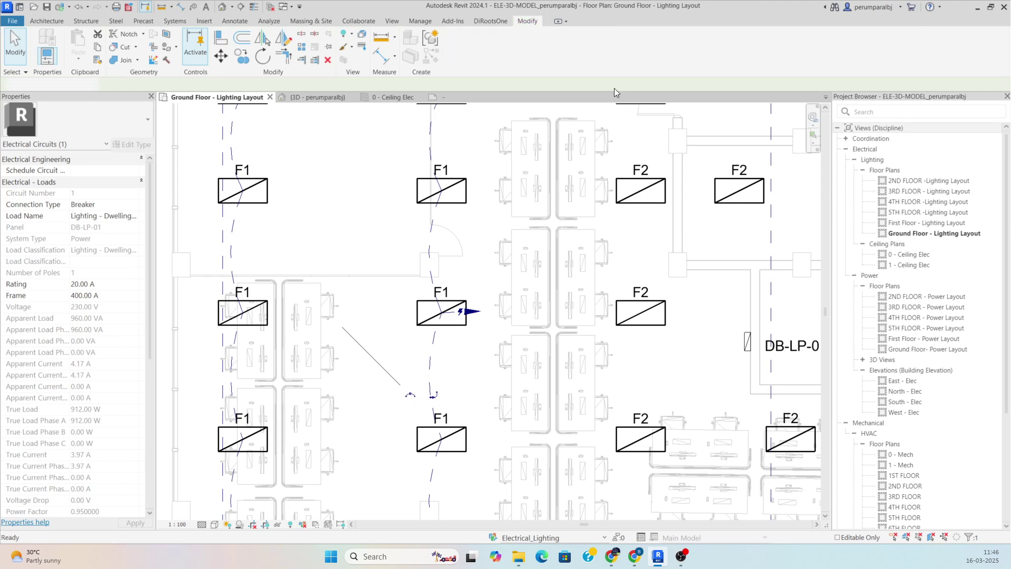
pyautogui.scroll(-3, 491, 212)
pyautogui.press('Escape')
pyautogui.scroll(-1, 387, 282)
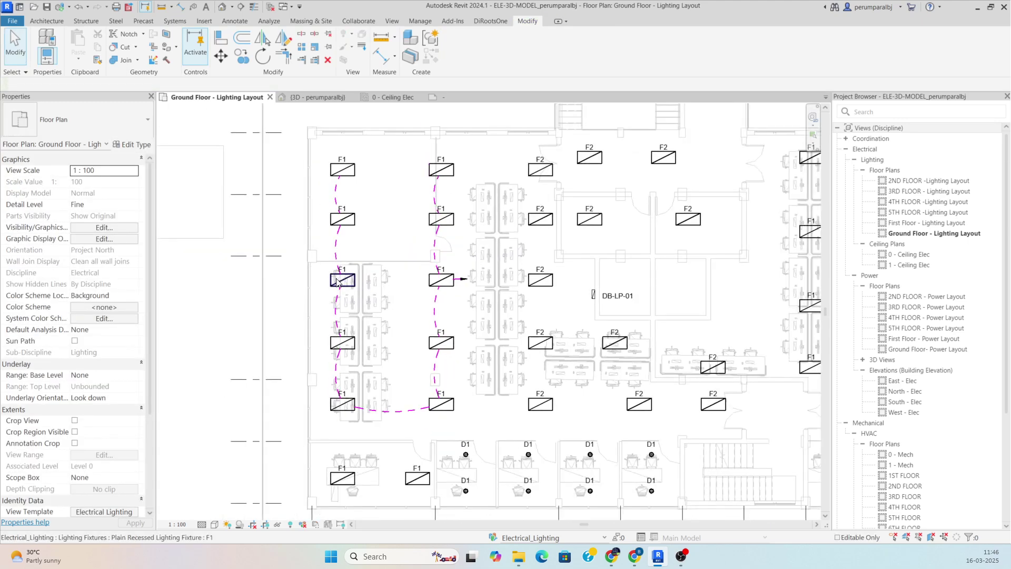
# - Create a power circuit for the two F1 fixtures and eight D1 downlights in the southwest office row and convert it to arc wires
pyautogui.scroll(1, 326, 282)
pyautogui.scroll(-1, 384, 262)
pyautogui.moveTo(439, 304); pyautogui.dragTo(337, 280, button='middle')
pyautogui.scroll(-1, 388, 264)
pyautogui.moveTo(384, 356); pyautogui.dragTo(452, 267, button='middle')
pyautogui.scroll(1, 355, 314)
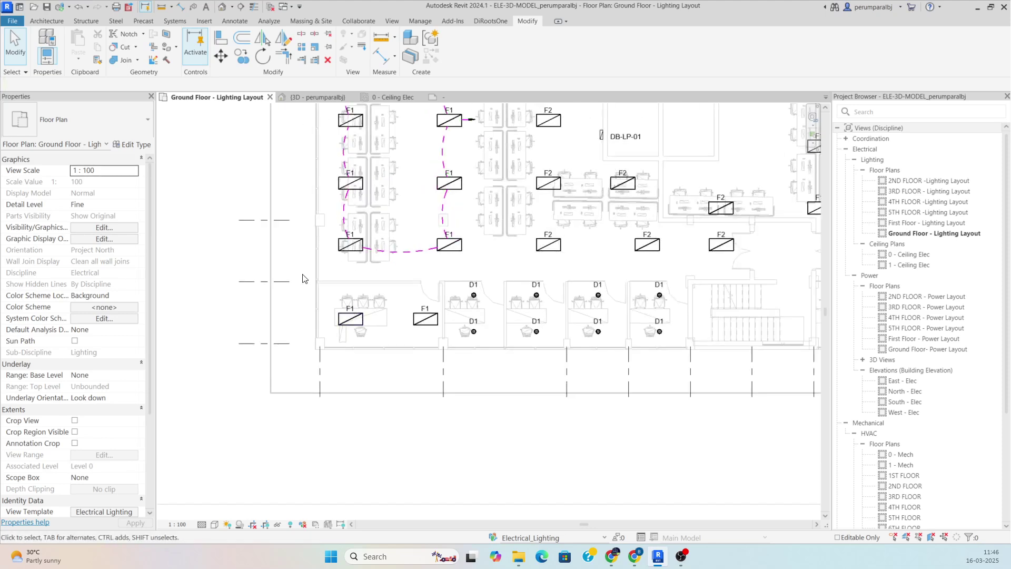
pyautogui.moveTo(296, 271); pyautogui.dragTo(688, 369)
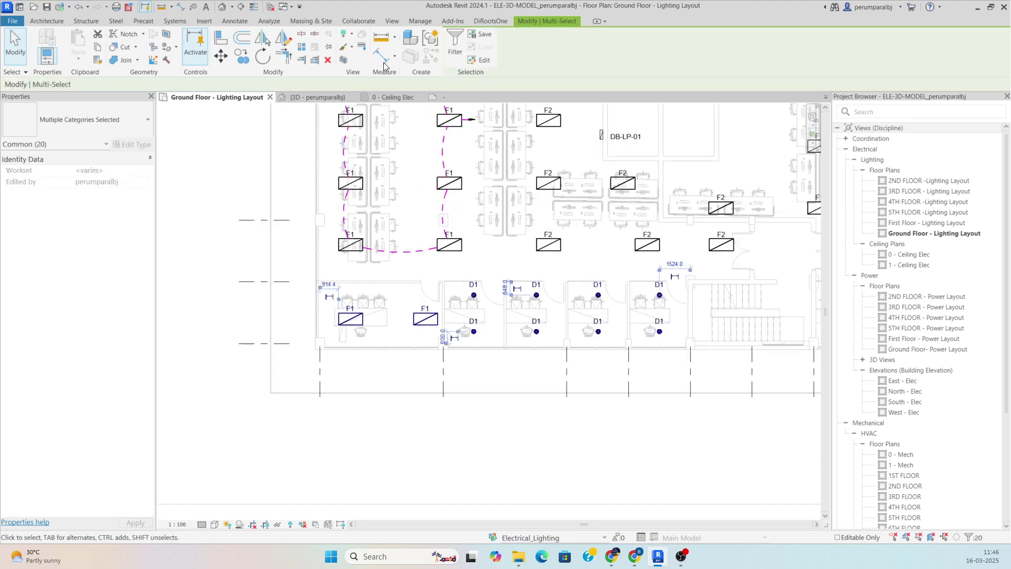
pyautogui.click(454, 43)
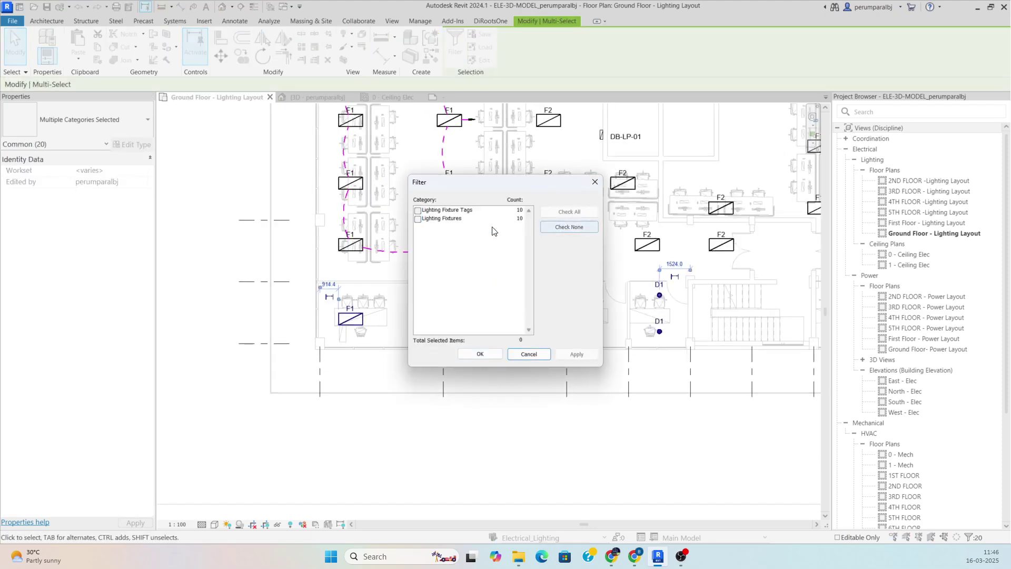
pyautogui.click(419, 219)
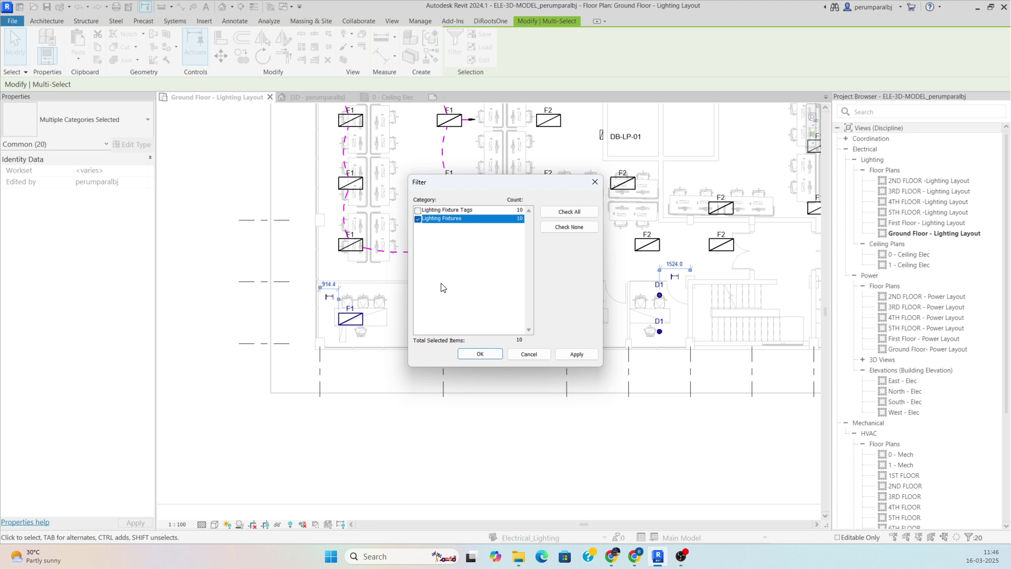
pyautogui.click(478, 355)
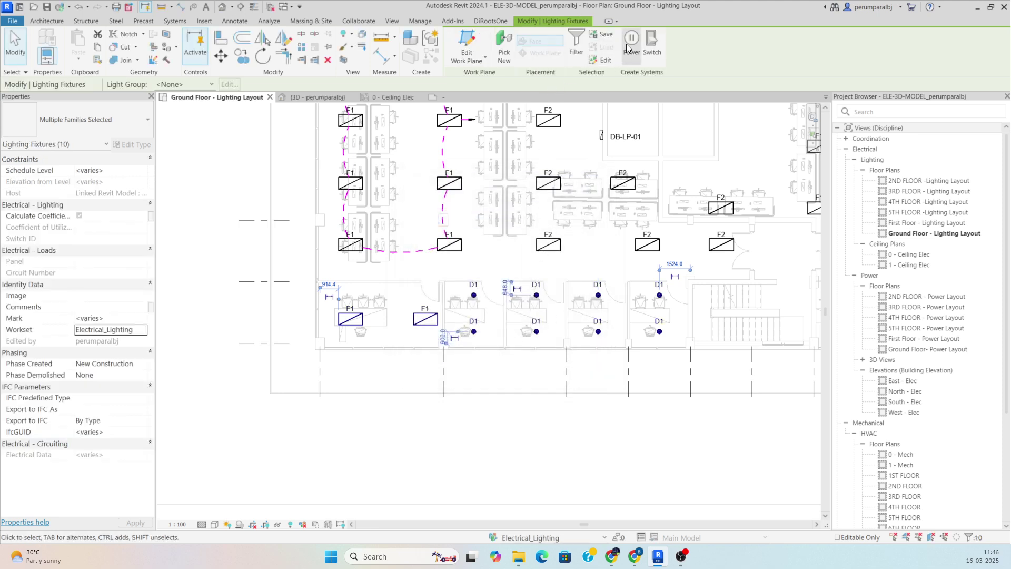
pyautogui.click(630, 46)
pyautogui.click(697, 51)
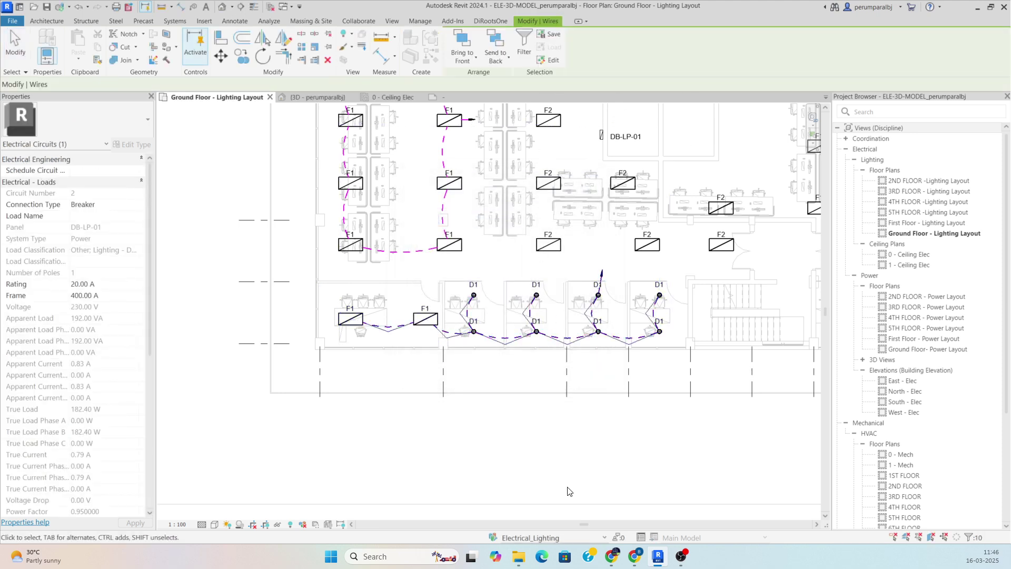
pyautogui.click(580, 438)
pyautogui.moveTo(605, 425); pyautogui.dragTo(478, 490, button='middle')
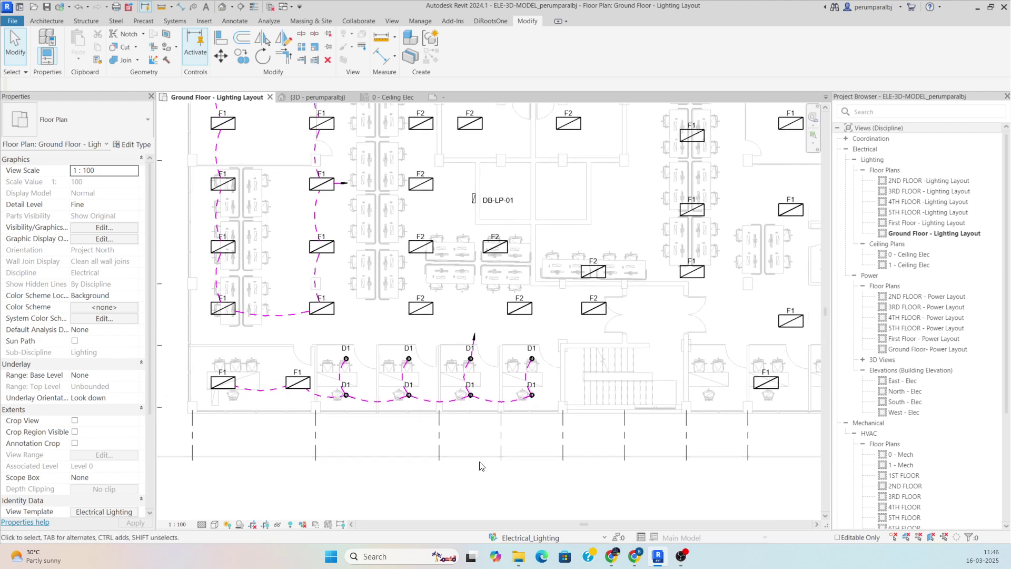
# - Create a power circuit for all central F2 fixtures plus the unmarked fixture beside the upper staircase and convert it to arc wires
pyautogui.scroll(-1, 479, 466)
pyautogui.moveTo(515, 440); pyautogui.dragTo(504, 497, button='middle')
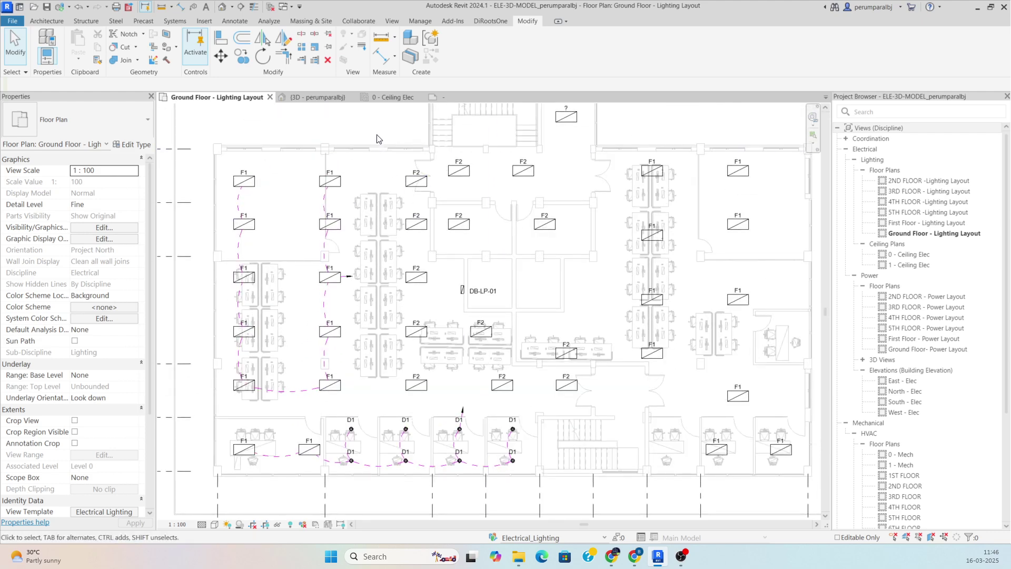
pyautogui.moveTo(377, 134); pyautogui.dragTo(608, 405)
pyautogui.scroll(-1, 573, 381)
pyautogui.keyDown('ctrl'); pyautogui.click(565, 180); pyautogui.keyUp('ctrl')
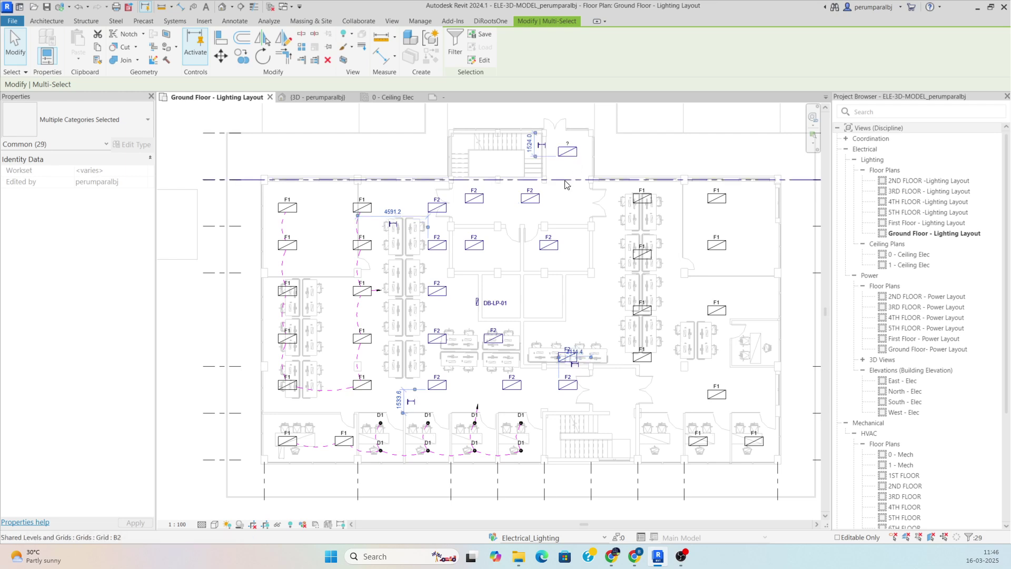
pyautogui.click(454, 48)
pyautogui.click(571, 226)
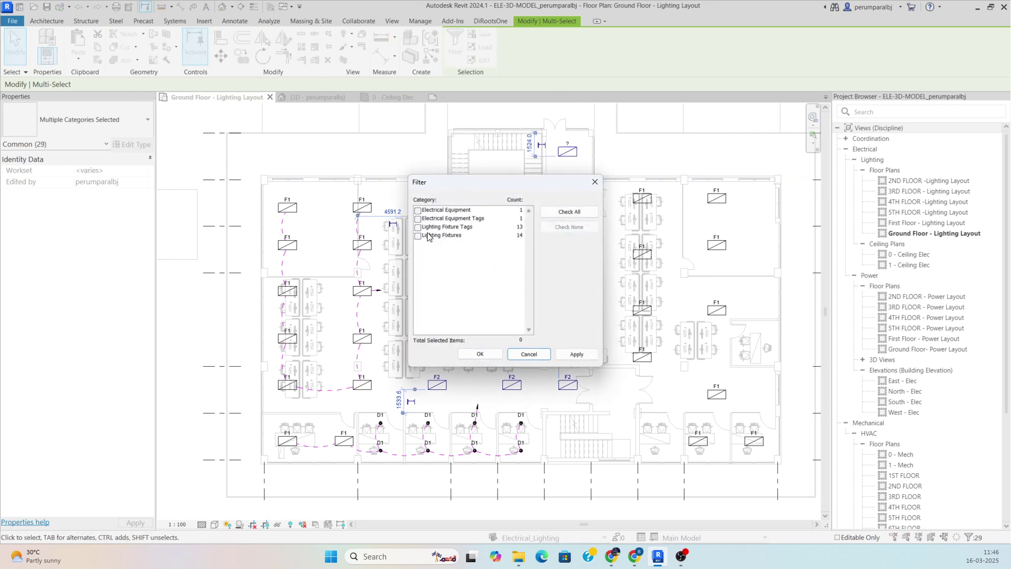
pyautogui.click(418, 237)
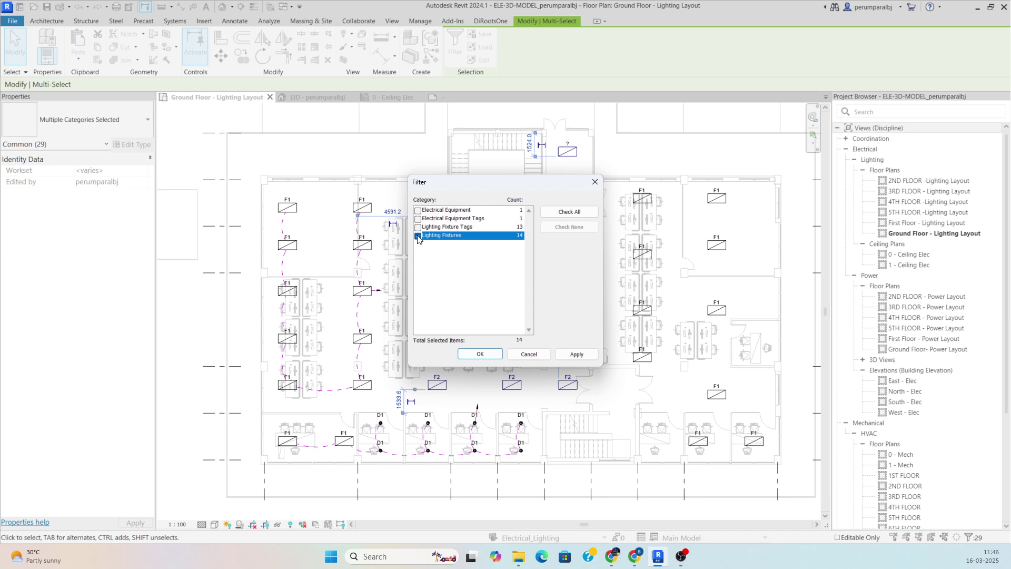
pyautogui.click(479, 355)
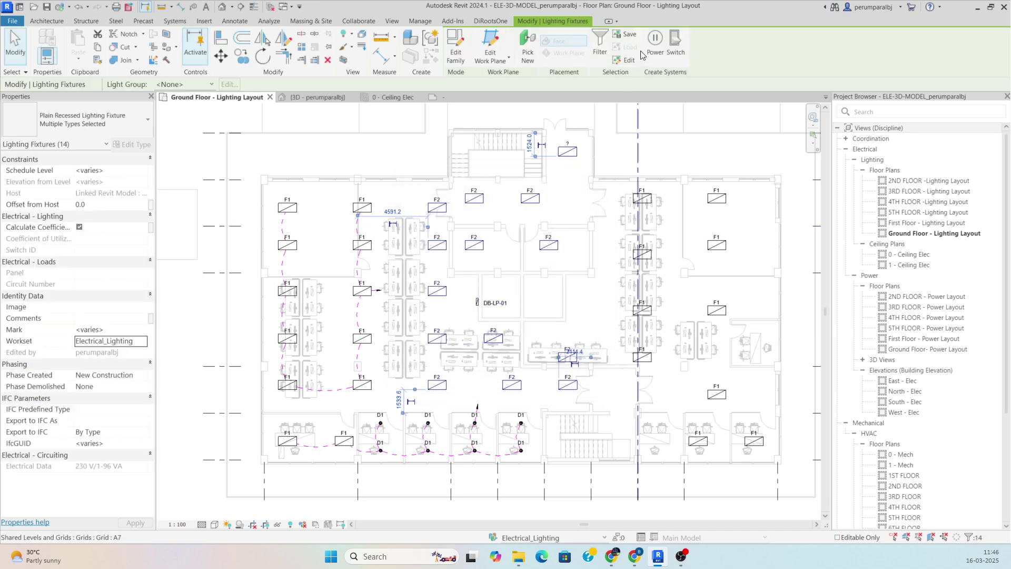
pyautogui.click(653, 46)
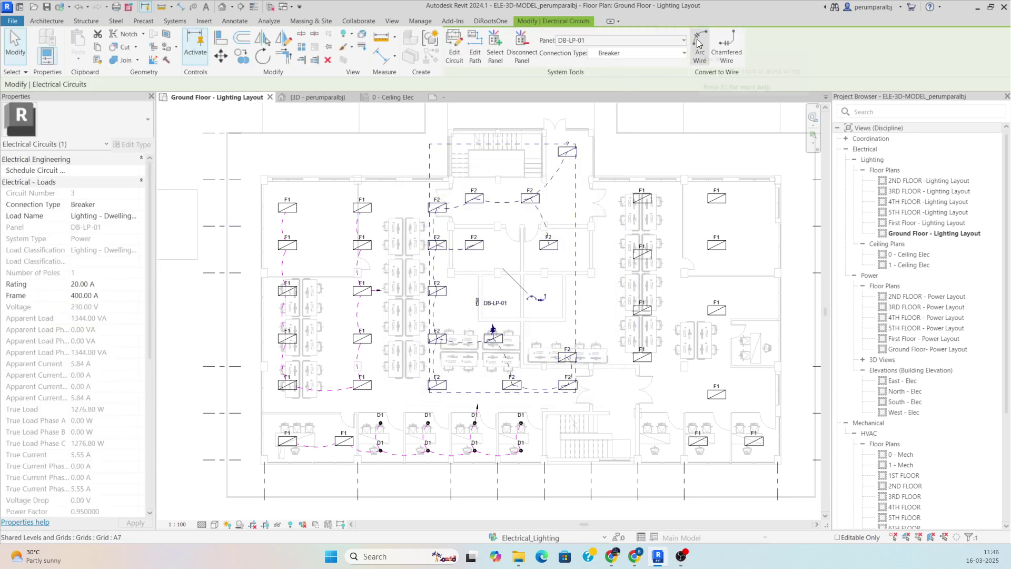
pyautogui.click(653, 117)
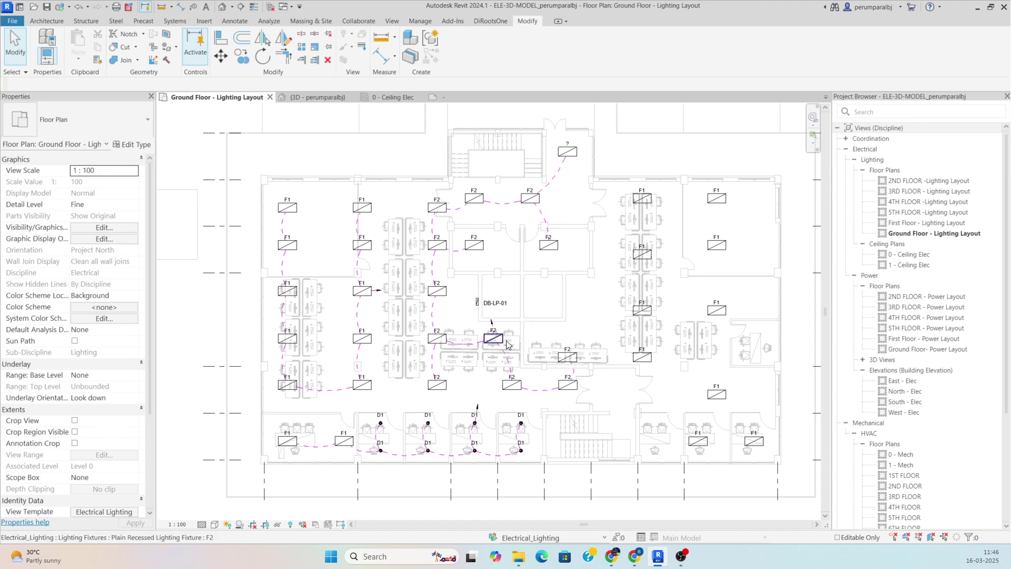
# - Change the unmarked fixture beside the upper staircase to the Plain Recessed Lighting Fixture type F1
pyautogui.scroll(3, 584, 154)
pyautogui.click(567, 152)
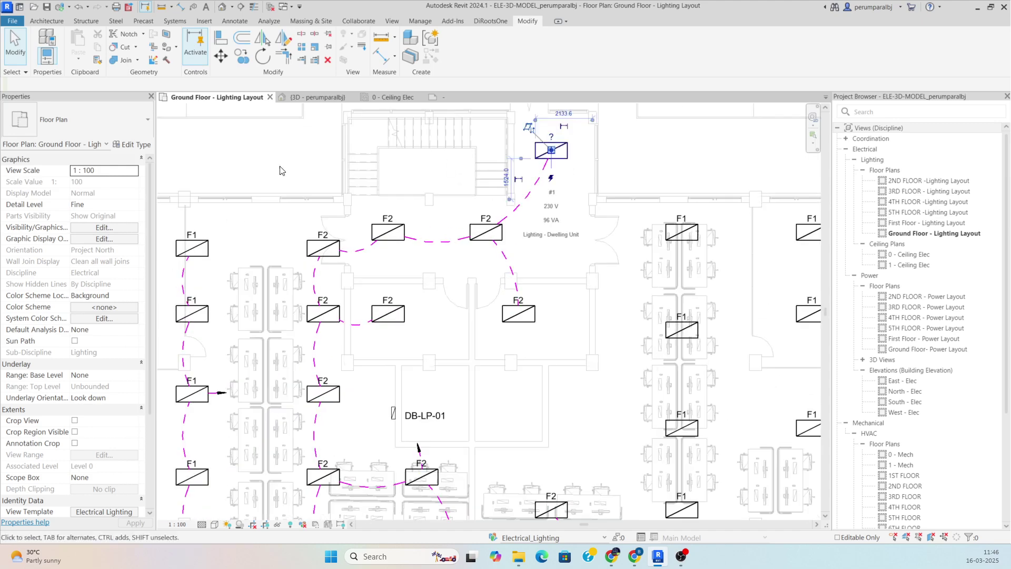
pyautogui.click(116, 129)
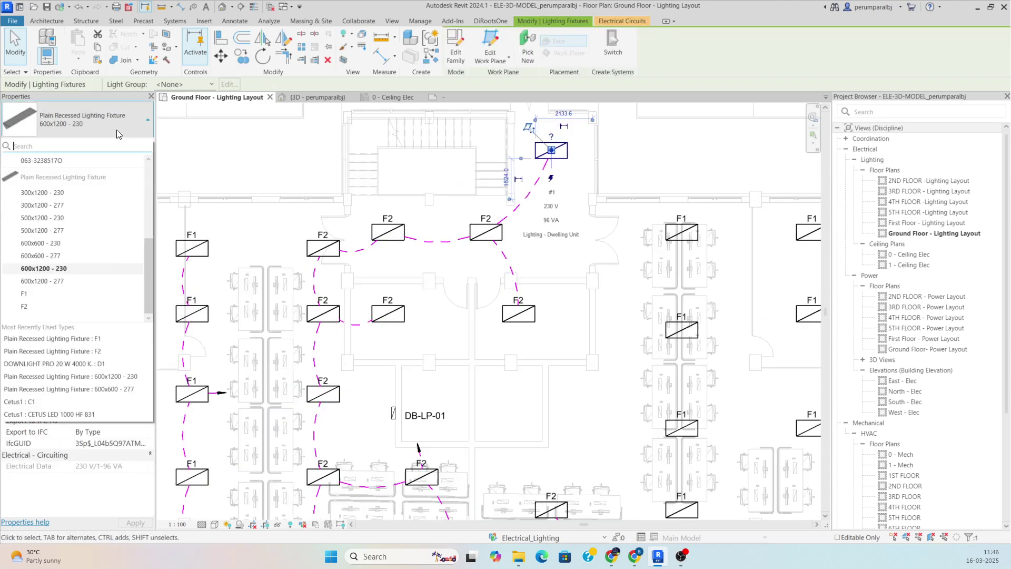
pyautogui.click(52, 298)
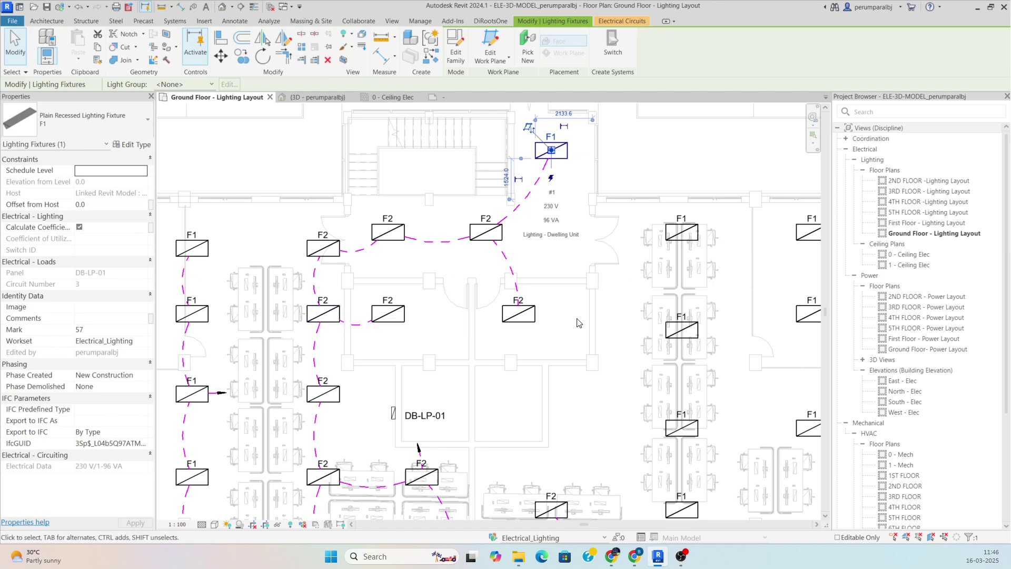
# - Create a power circuit for the ten F1 fixtures on the building's east side and convert it to arc wires
pyautogui.press('Escape')
pyautogui.scroll(-4, 442, 258)
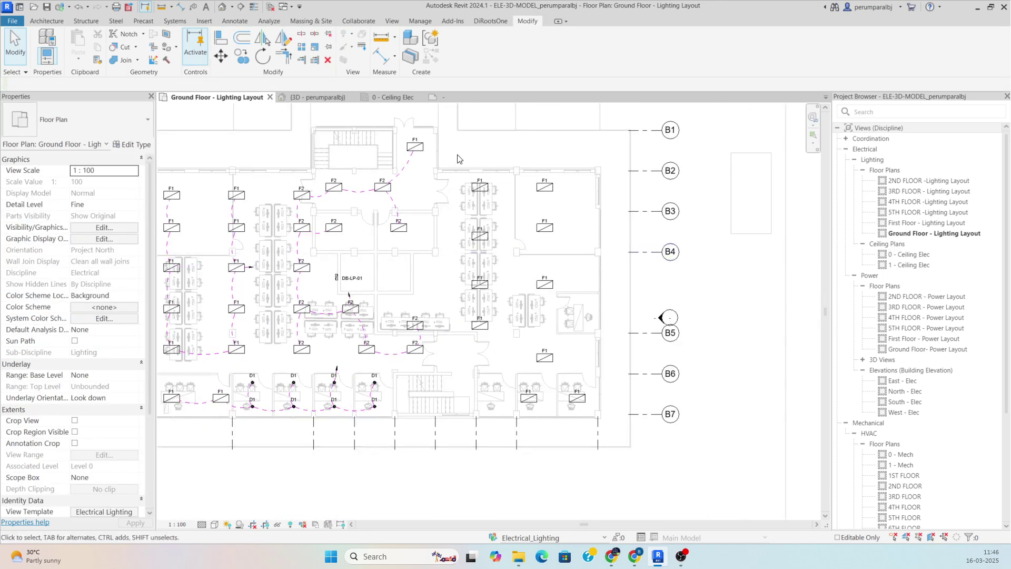
pyautogui.moveTo(457, 147); pyautogui.dragTo(589, 436)
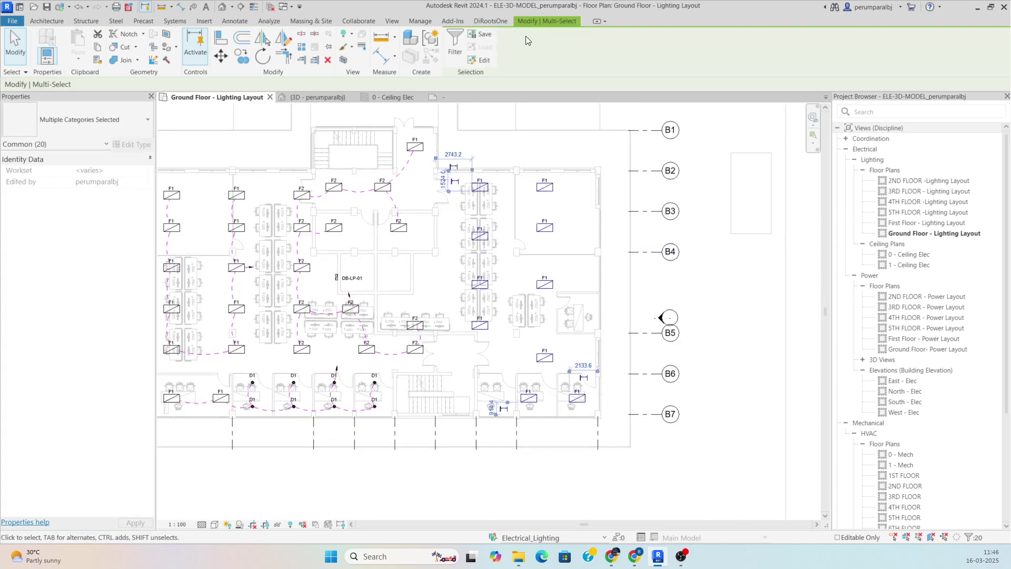
pyautogui.click(456, 42)
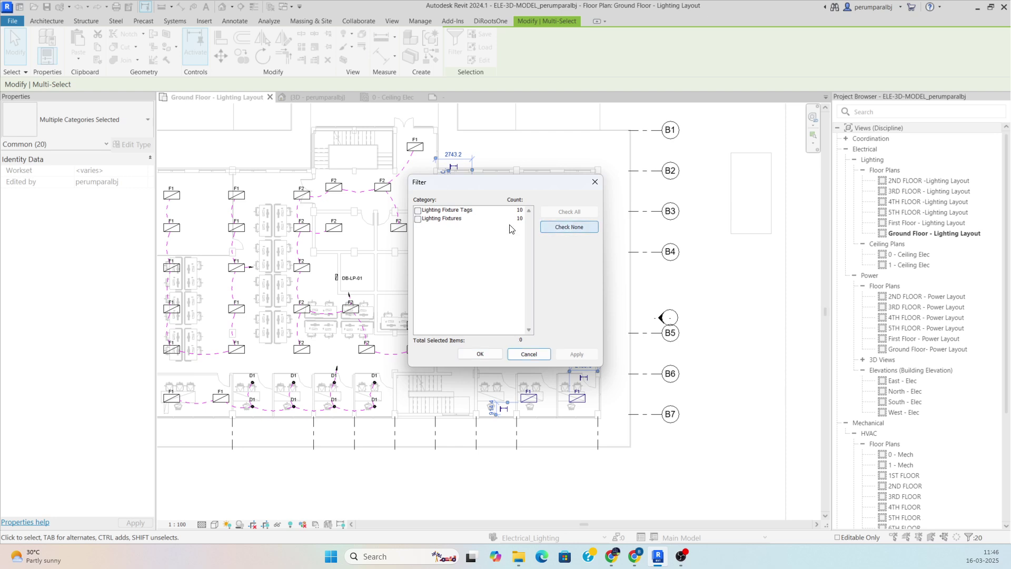
pyautogui.click(418, 219)
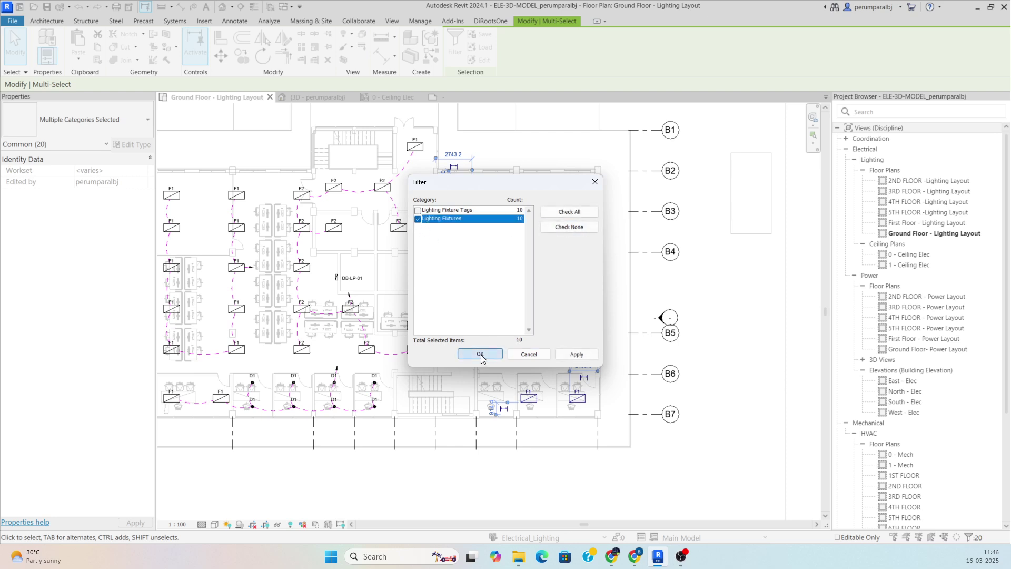
pyautogui.click(480, 355)
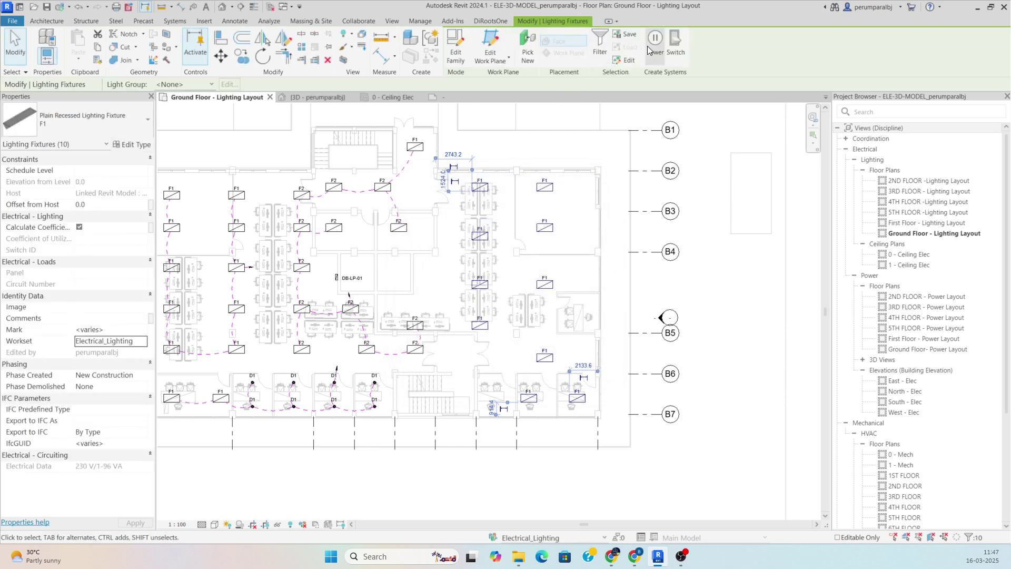
pyautogui.click(653, 47)
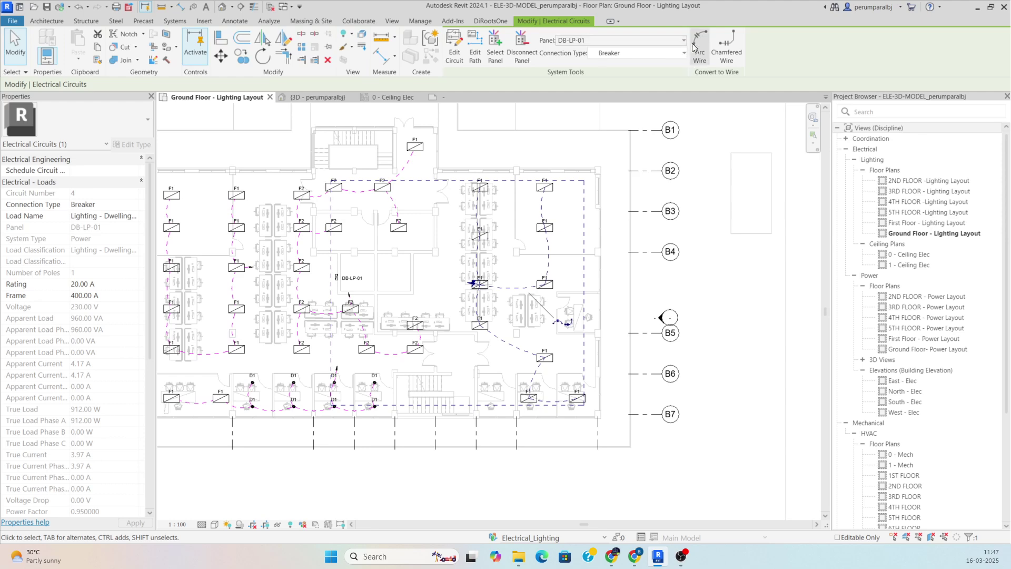
pyautogui.press('Escape')
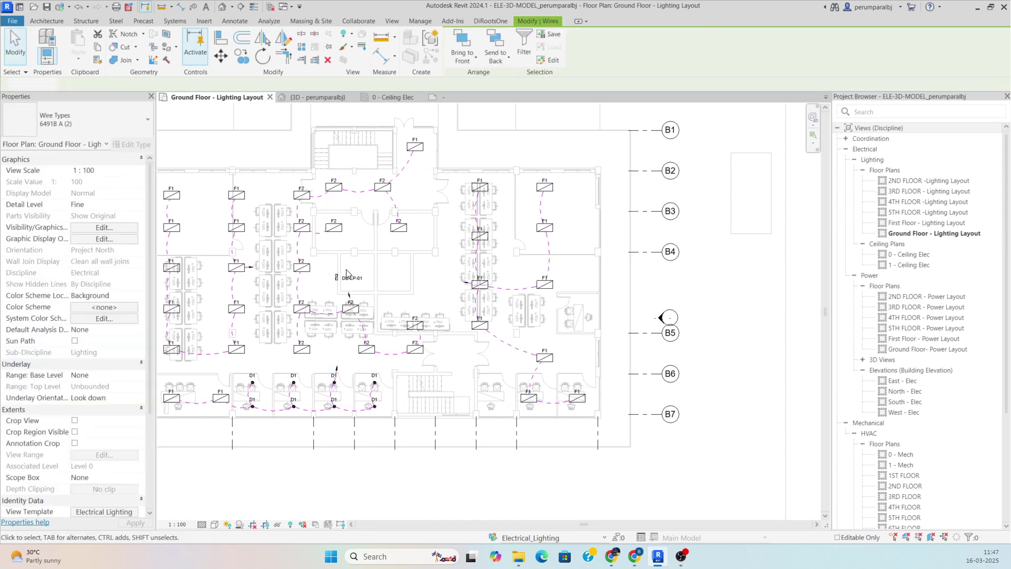
# - Tag the home-run wire of the western F1 circuit and place the tag just beyond its arrowhead
pyautogui.moveTo(258, 230); pyautogui.dragTo(484, 261, button='middle')
pyautogui.scroll(3, 486, 362)
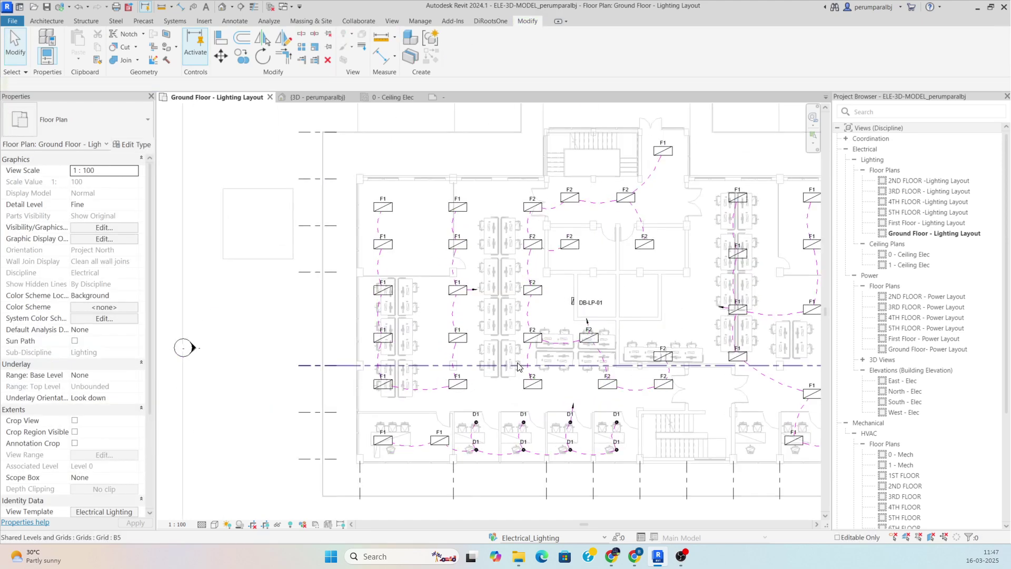
pyautogui.scroll(3, 421, 227)
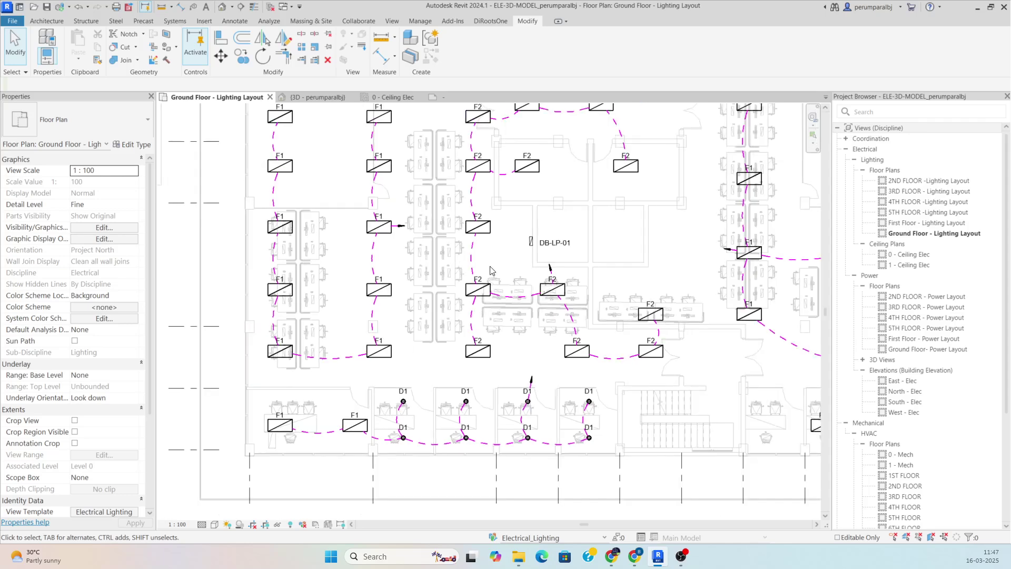
pyautogui.scroll(2, 428, 329)
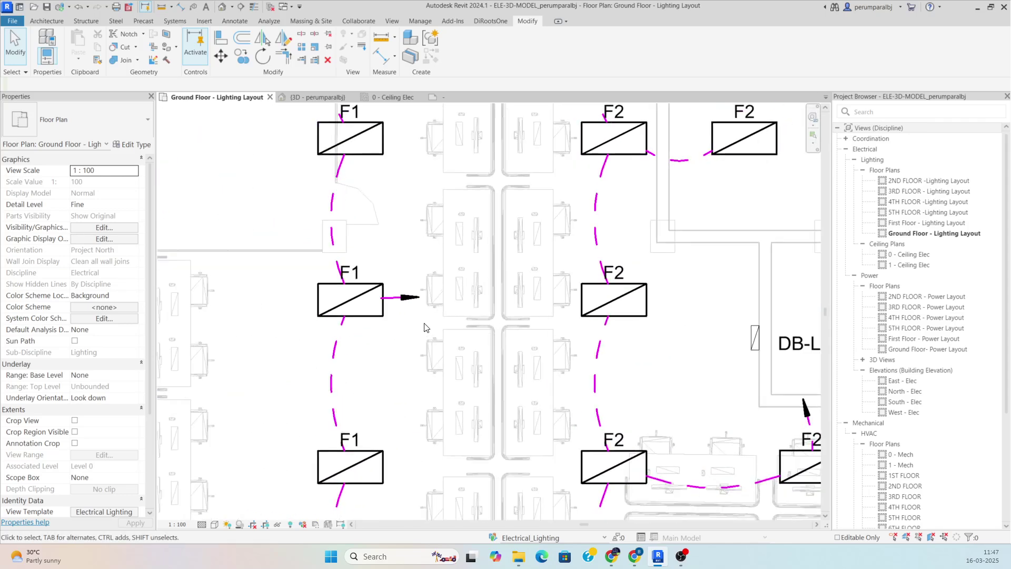
pyautogui.moveTo(424, 327); pyautogui.dragTo(457, 304, button='middle')
pyautogui.press('t')
pyautogui.press('g')
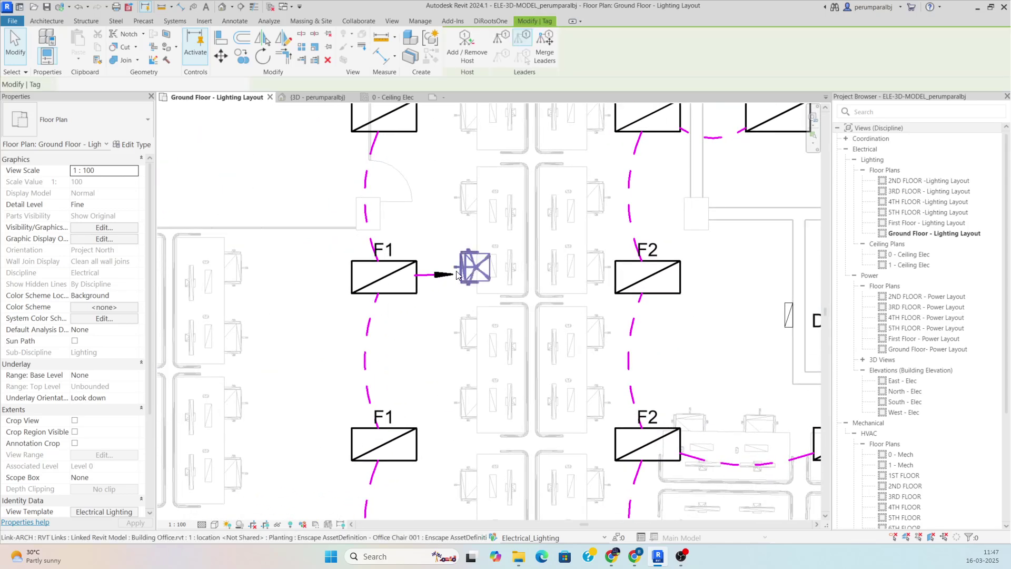
pyautogui.scroll(1, 446, 279)
pyautogui.click(445, 280)
pyautogui.scroll(2, 439, 288)
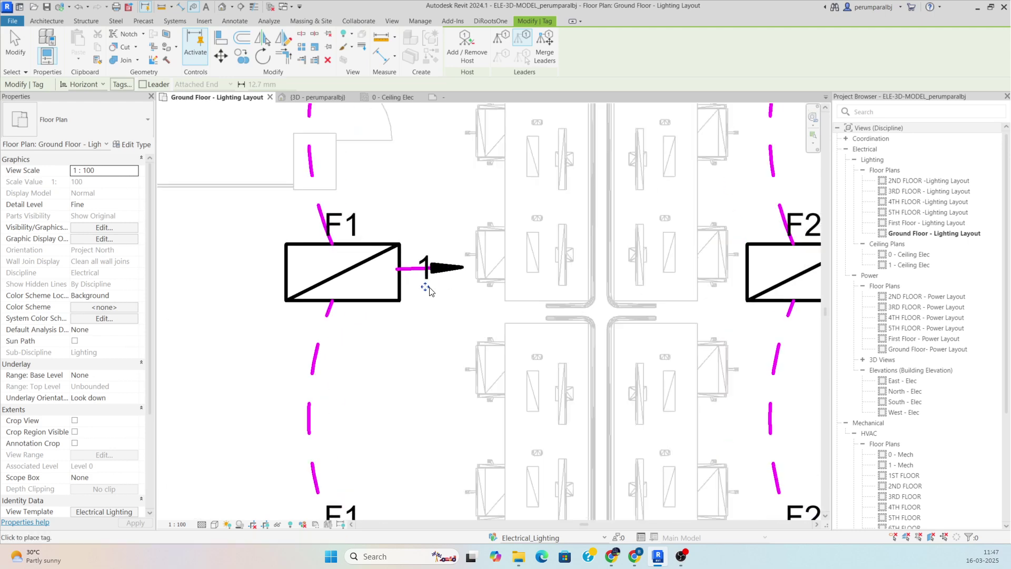
pyautogui.moveTo(426, 287); pyautogui.dragTo(485, 287)
pyautogui.scroll(-2, 461, 304)
pyautogui.scroll(-5, 451, 316)
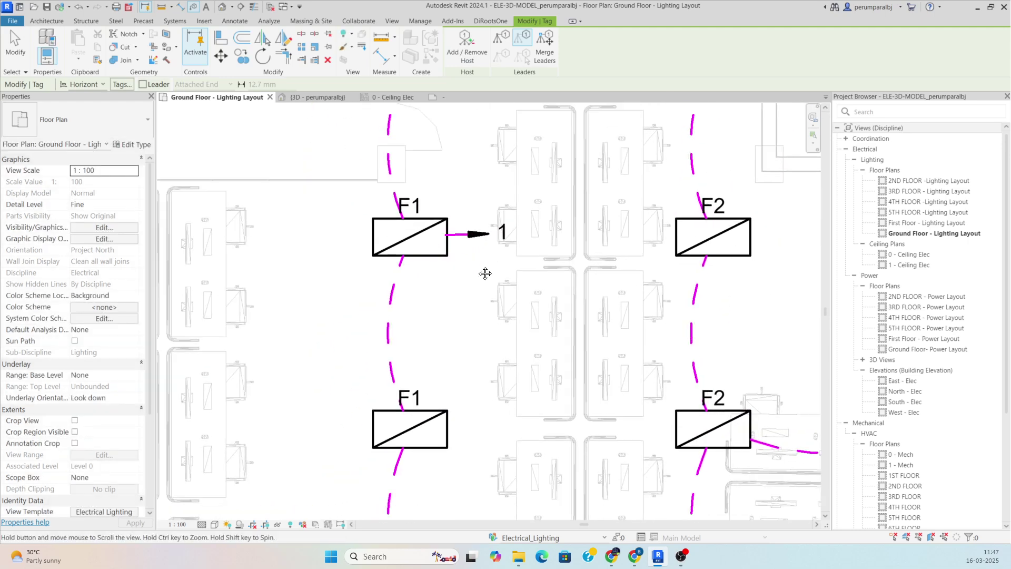
pyautogui.click(538, 298)
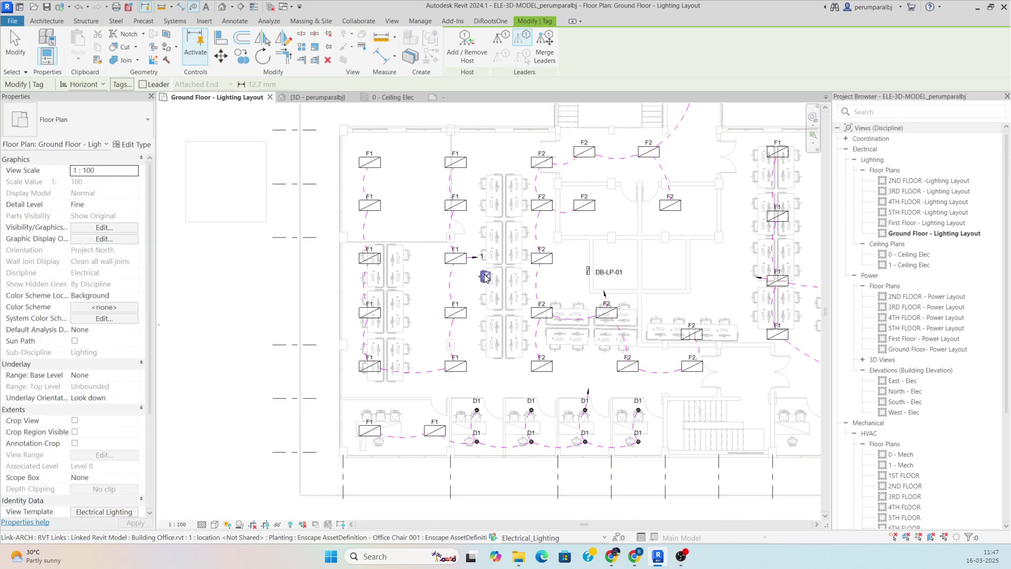
pyautogui.scroll(3, 606, 274)
pyautogui.press('Escape')
# - Set the circuit naming of panel DB-LP-01 to By Phase
pyautogui.scroll(2, 511, 226)
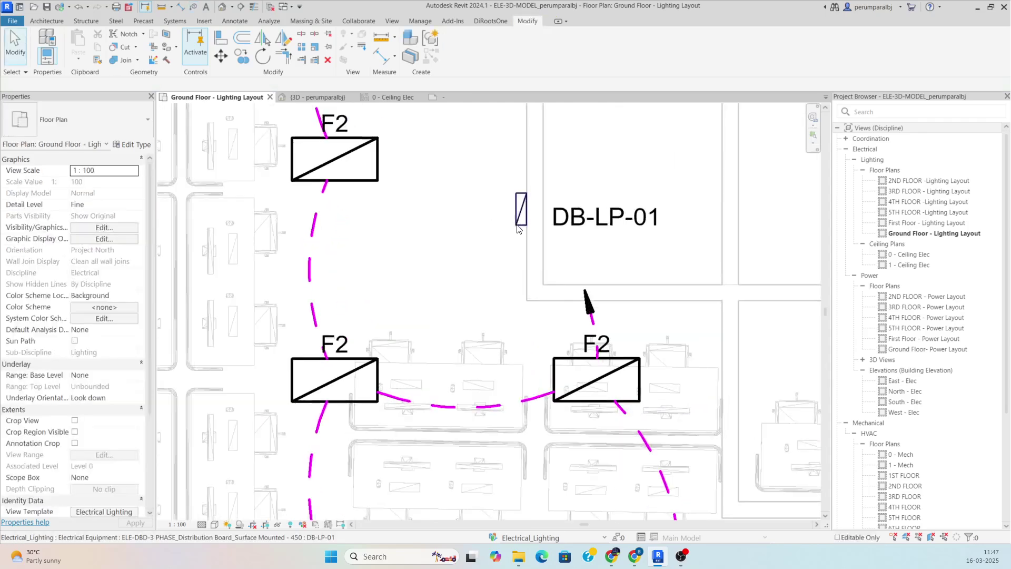
pyautogui.click(518, 215)
pyautogui.scroll(-5, 98, 313)
pyautogui.scroll(-6, 98, 314)
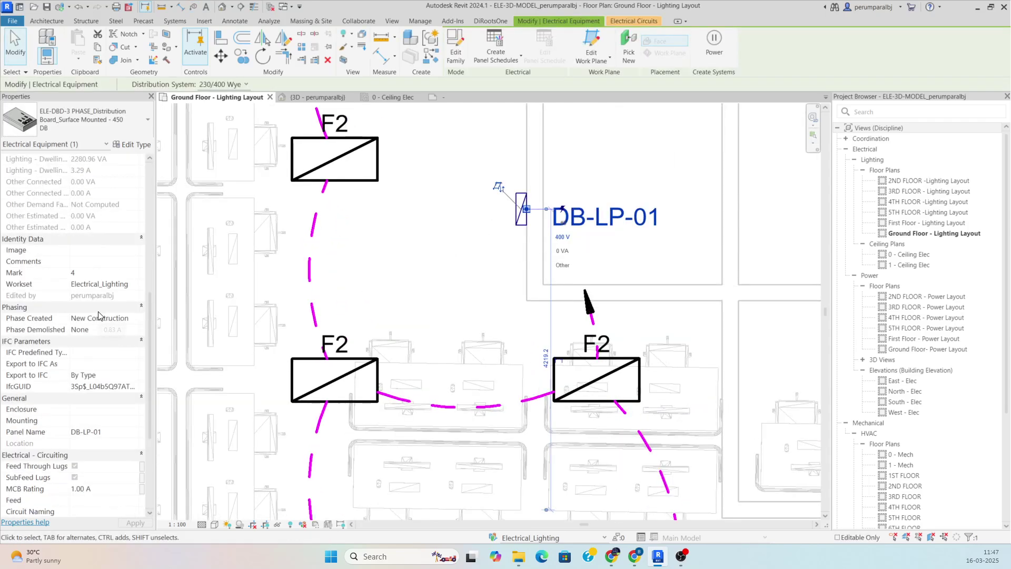
pyautogui.click(107, 364)
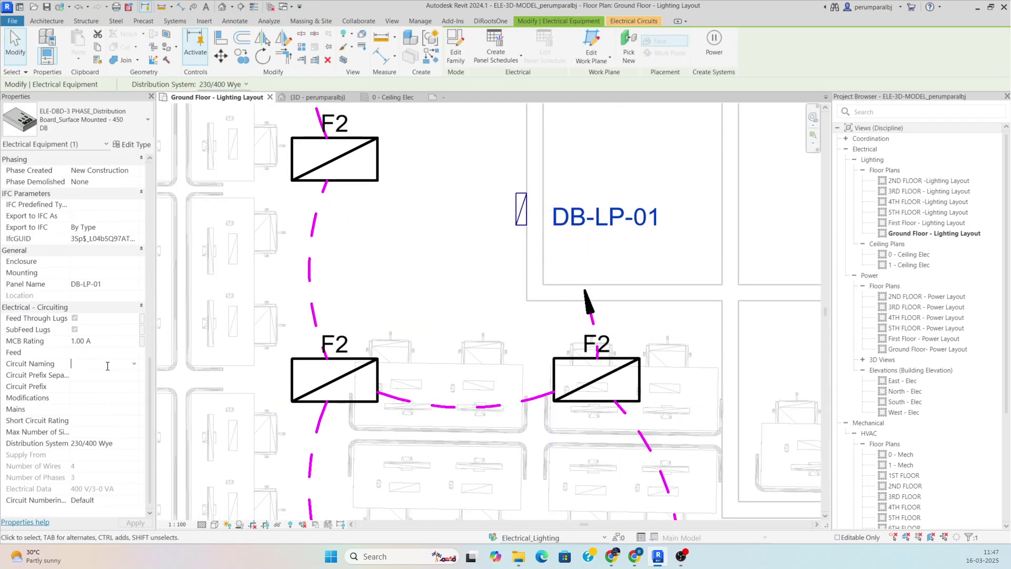
pyautogui.click(134, 364)
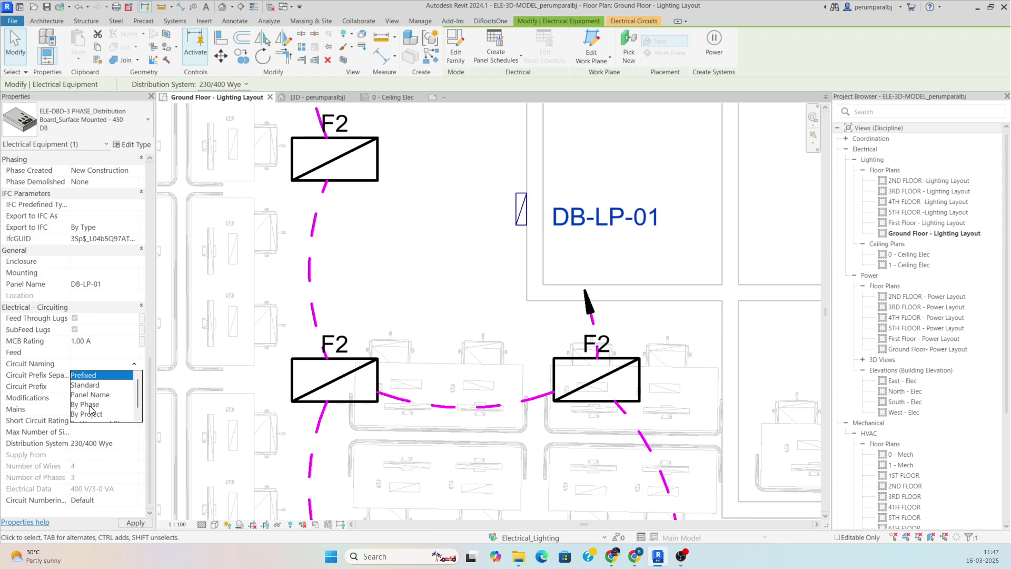
pyautogui.click(95, 405)
pyautogui.scroll(-5, 506, 306)
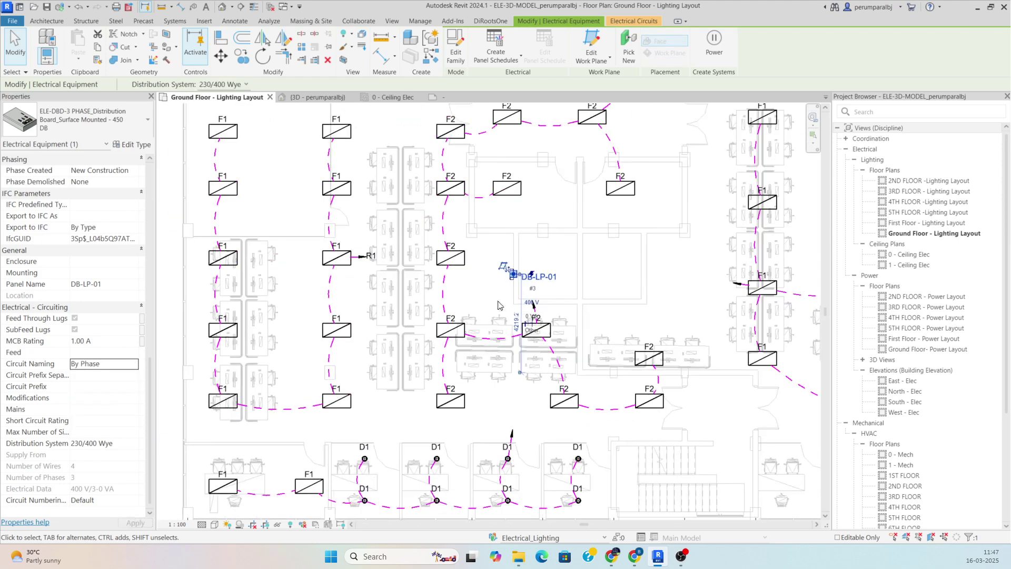
pyautogui.scroll(5, 341, 262)
pyautogui.press('Escape')
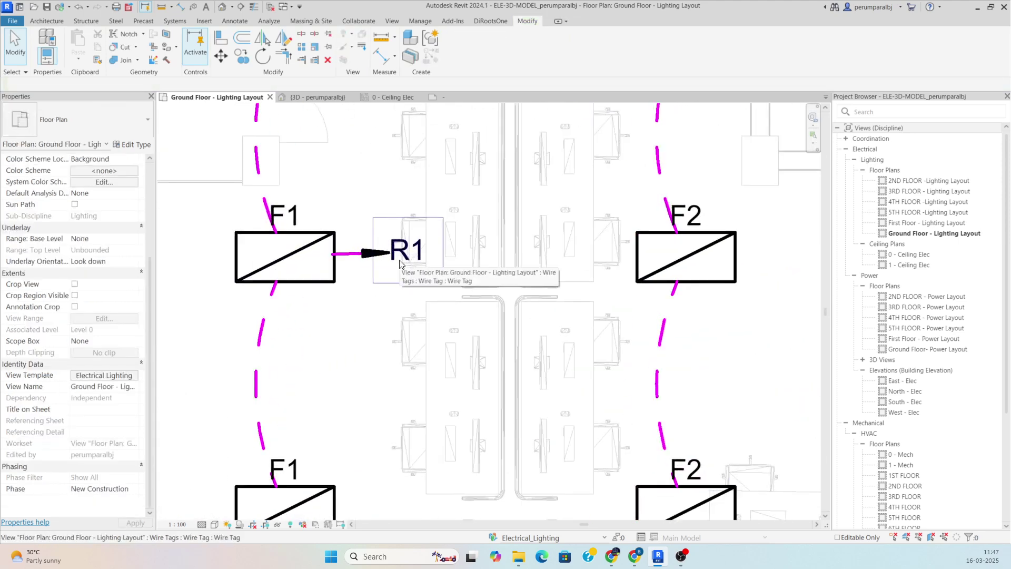
# - Edit the wire tag family and add the Panel parameter to its label after Circuits
pyautogui.click(412, 274)
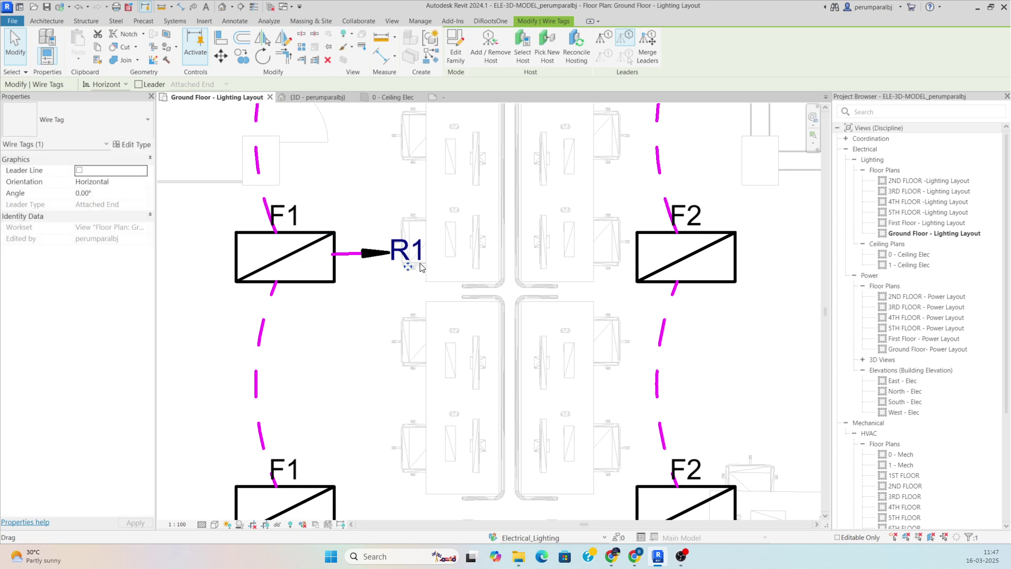
pyautogui.click(461, 50)
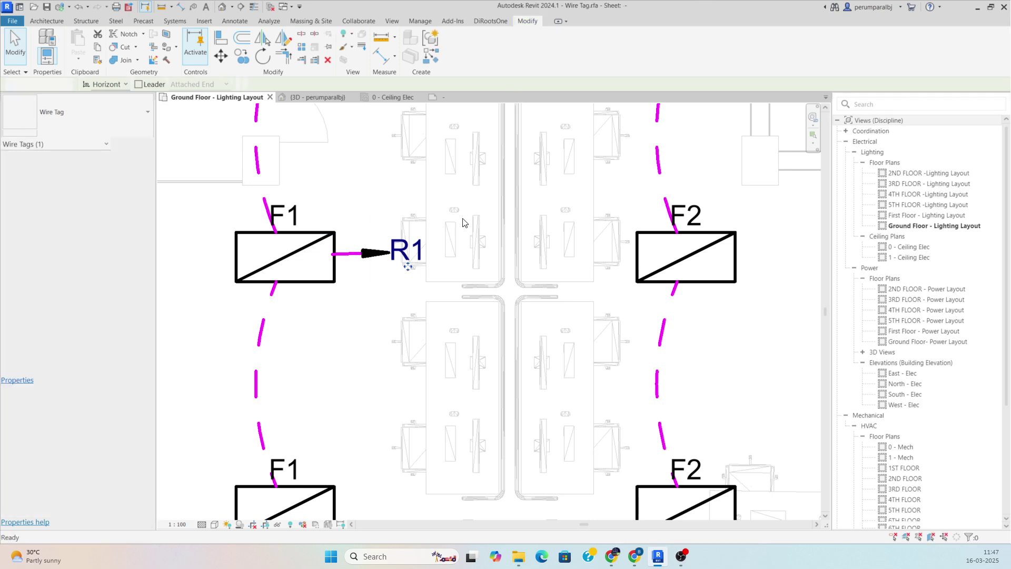
pyautogui.click(459, 294)
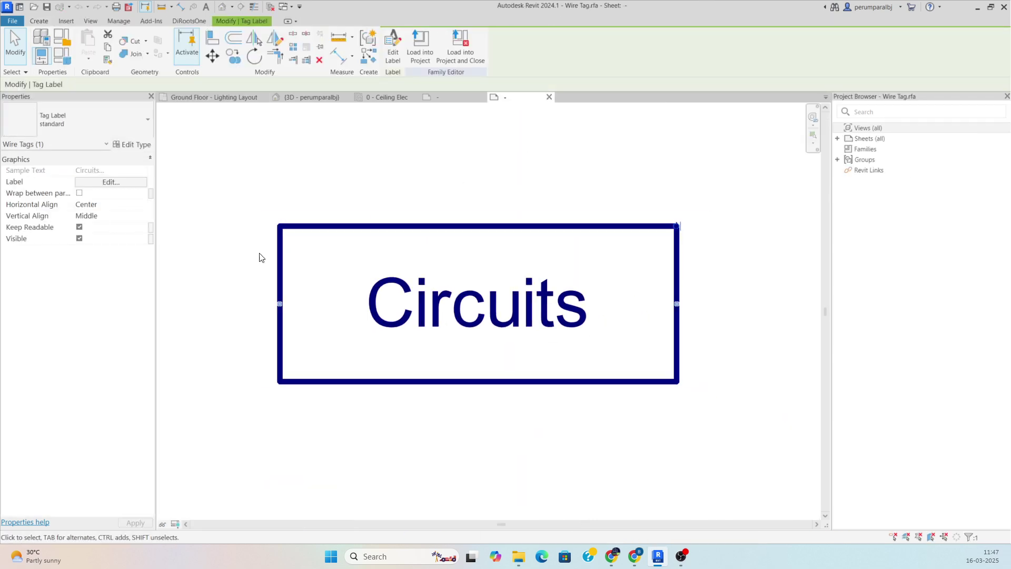
pyautogui.click(130, 183)
pyautogui.scroll(-3, 175, 281)
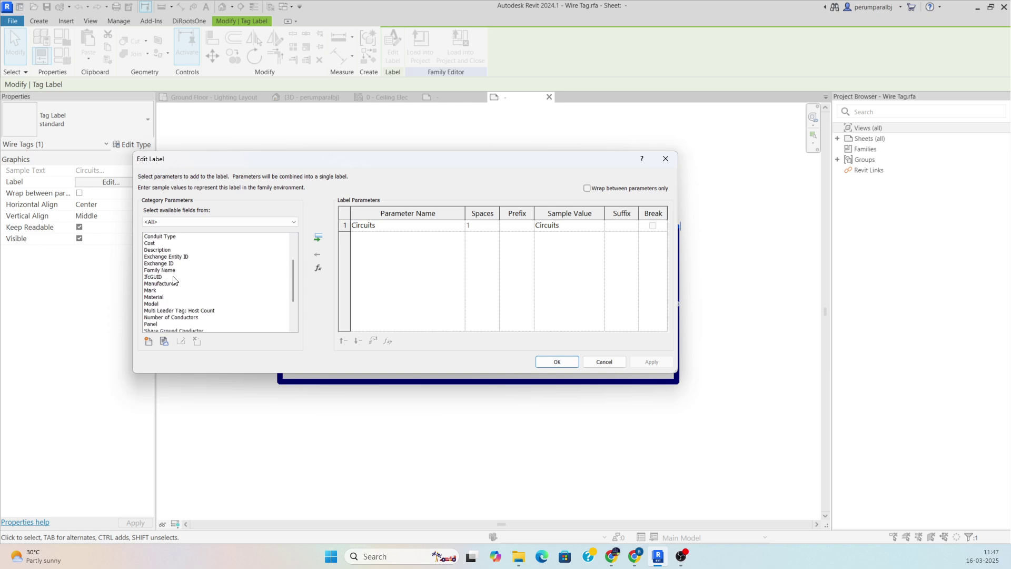
pyautogui.click(153, 324)
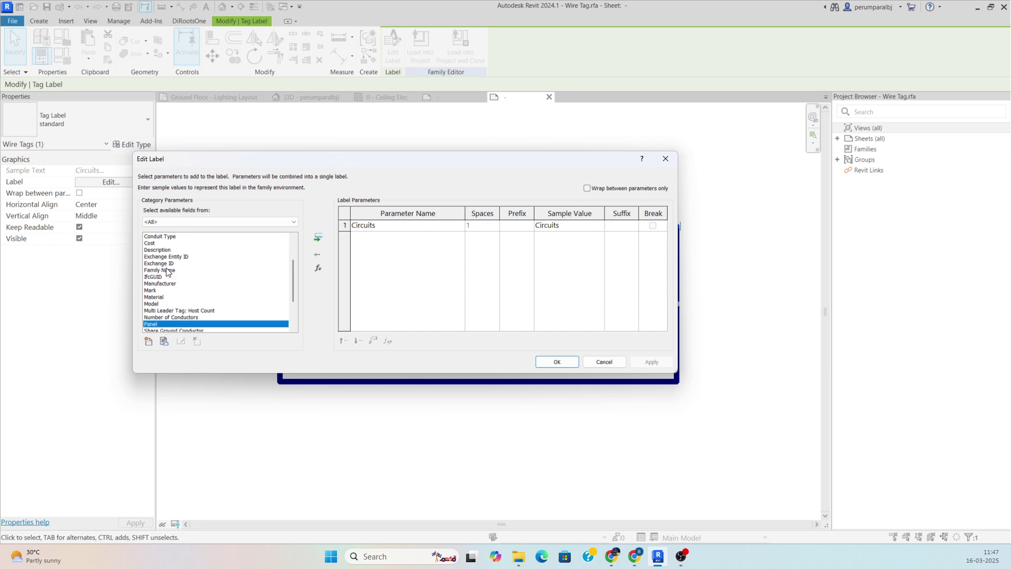
pyautogui.scroll(-2, 159, 287)
pyautogui.doubleClick(167, 284)
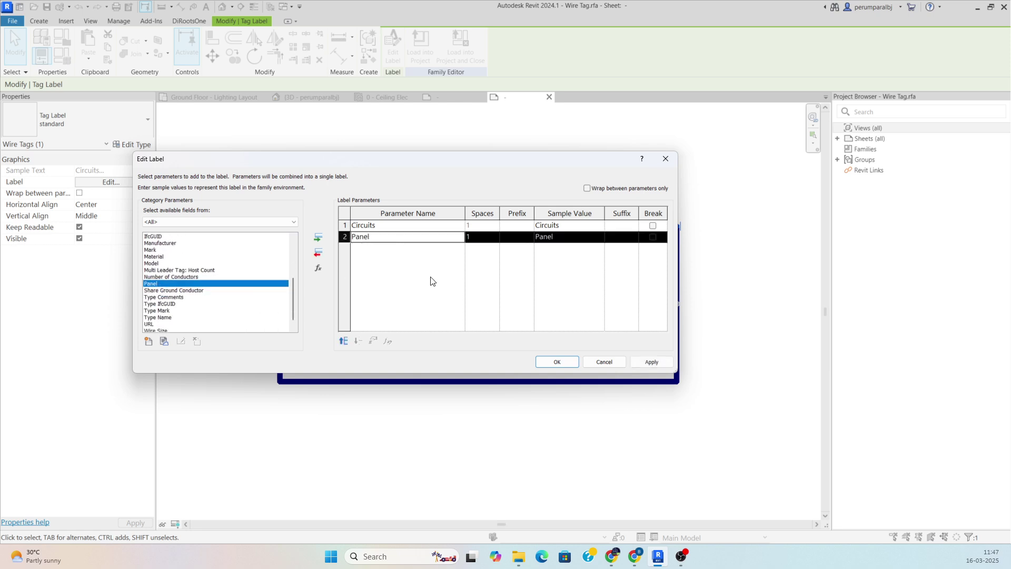
pyautogui.click(557, 361)
# - Give the Panel parameter in the wire tag's label the prefix "/"
pyautogui.scroll(-3, 564, 342)
pyautogui.moveTo(606, 337); pyautogui.dragTo(665, 336)
pyautogui.click(110, 181)
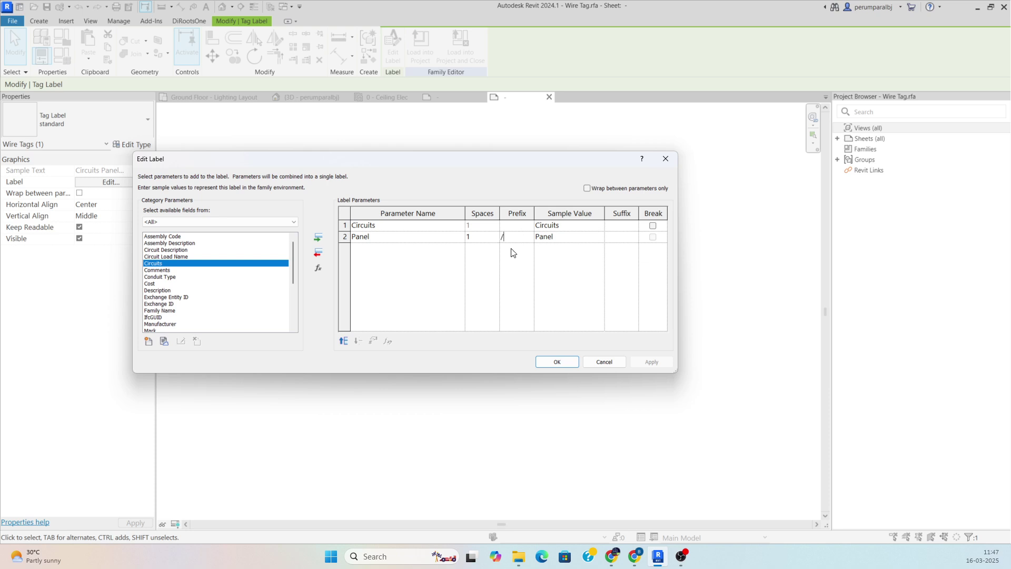
pyautogui.click(558, 361)
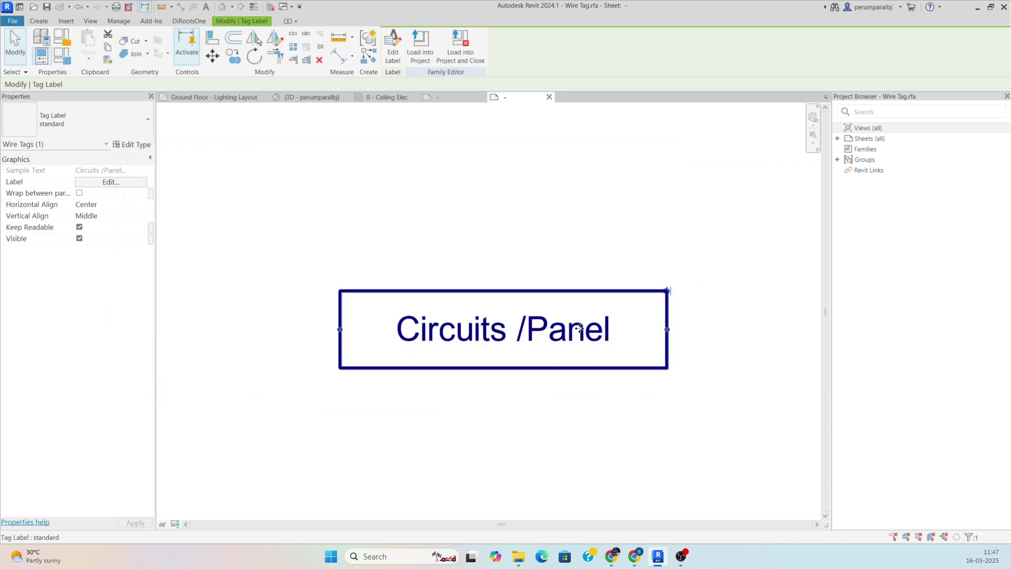
# - Load the edited wire tag family into the building project and move the western F1 circuit's tag clear of its home-run arrow
pyautogui.click(420, 46)
pyautogui.click(471, 356)
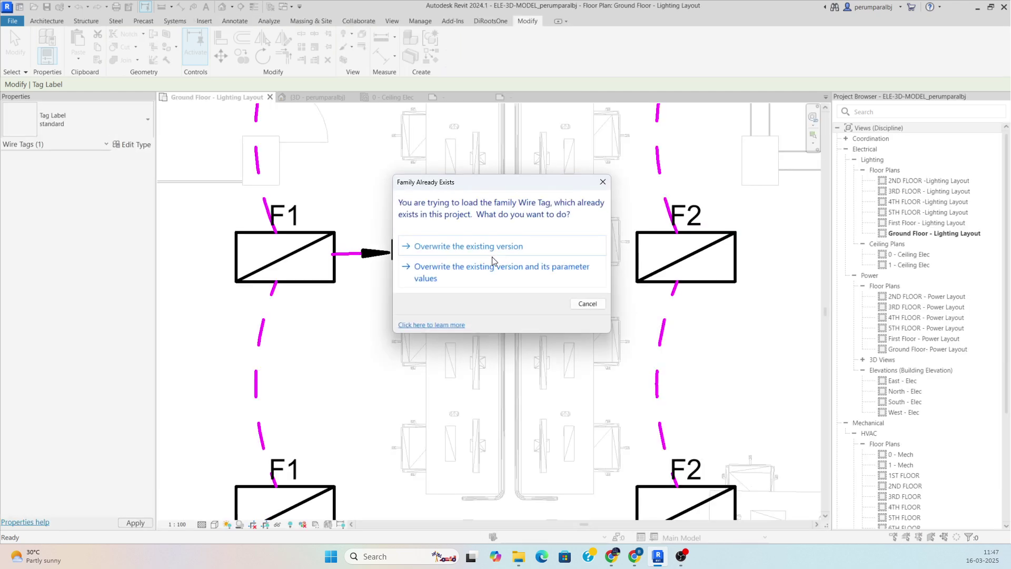
pyautogui.click(492, 247)
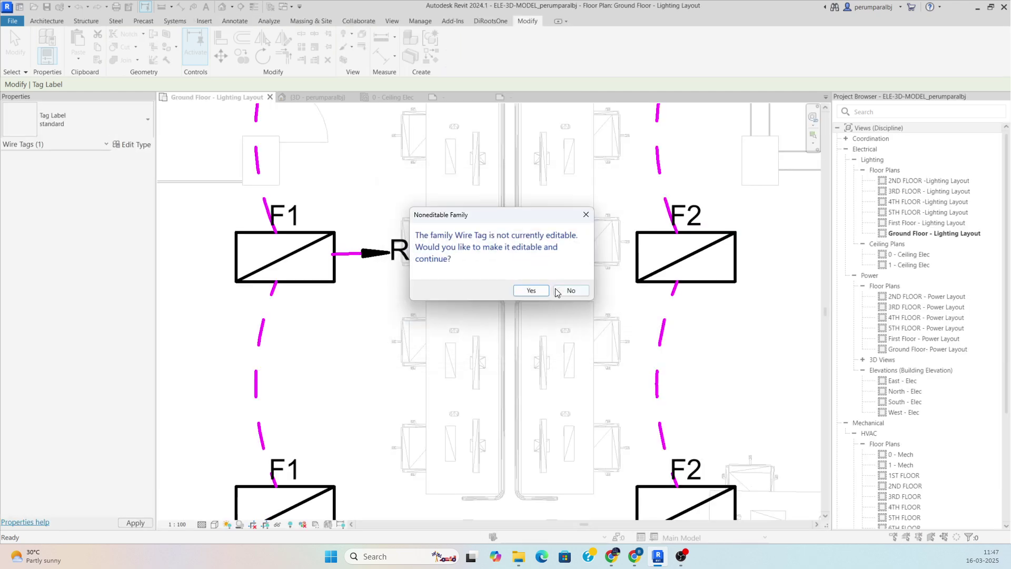
pyautogui.click(533, 293)
pyautogui.click(437, 263)
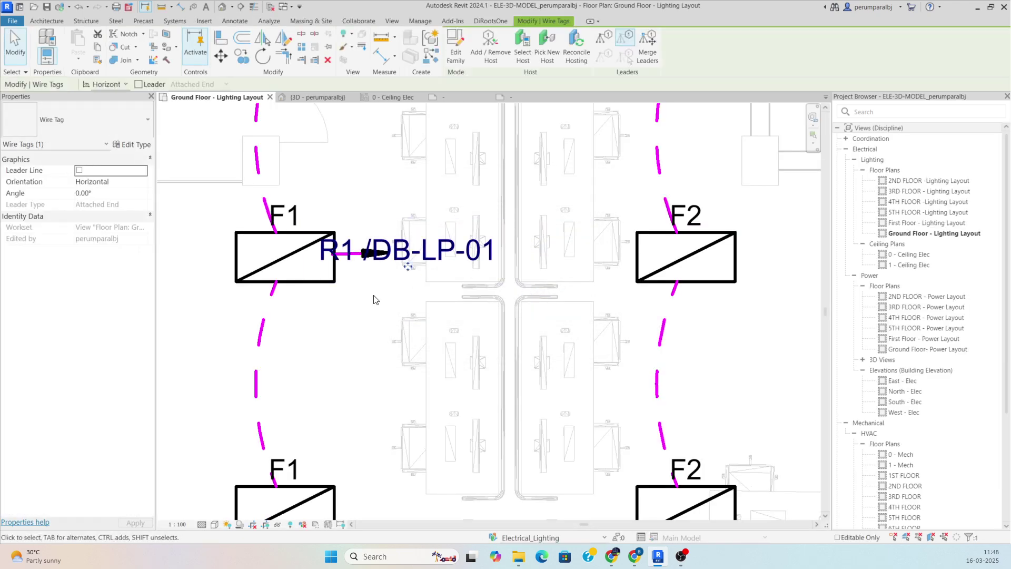
pyautogui.moveTo(416, 266); pyautogui.dragTo(487, 272)
pyautogui.press('Escape')
pyautogui.scroll(-4, 404, 280)
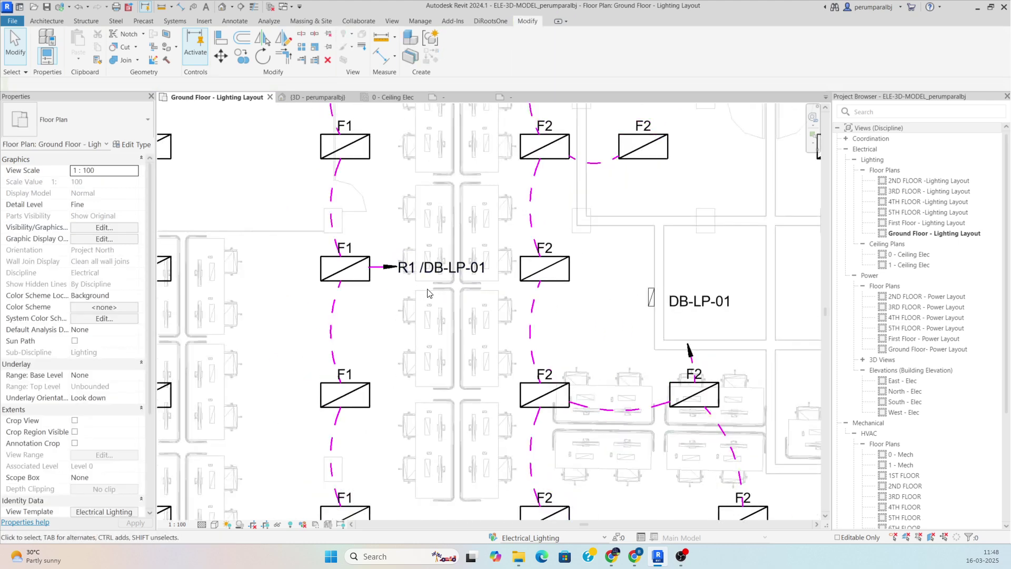
# - Tag the home-run wire of the central F2 circuit and place the tag above its arrowhead, below the DB-LP-01 label
pyautogui.scroll(2, 559, 335)
pyautogui.press('t')
pyautogui.press('g')
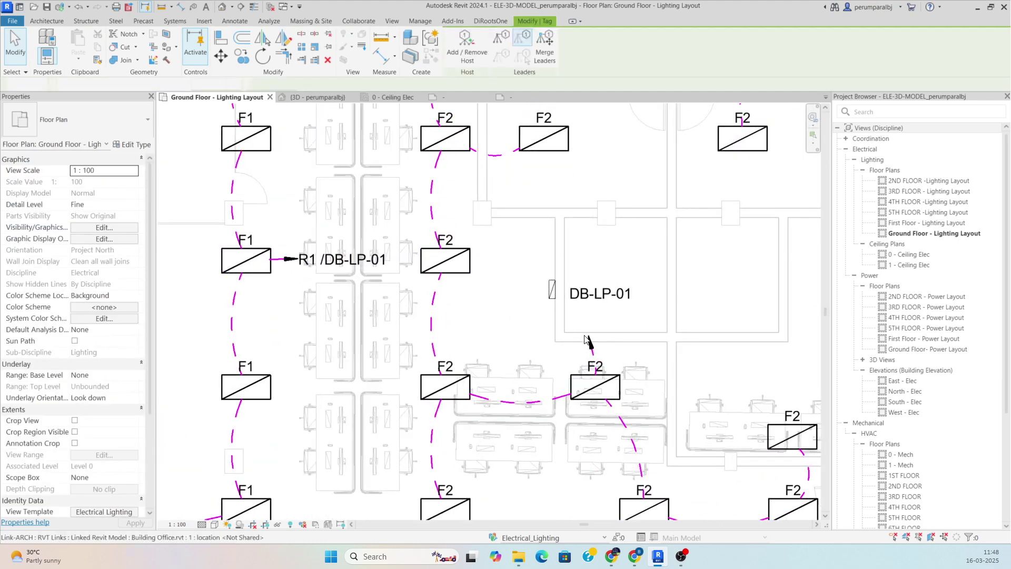
pyautogui.scroll(2, 577, 339)
pyautogui.moveTo(599, 381); pyautogui.dragTo(590, 337)
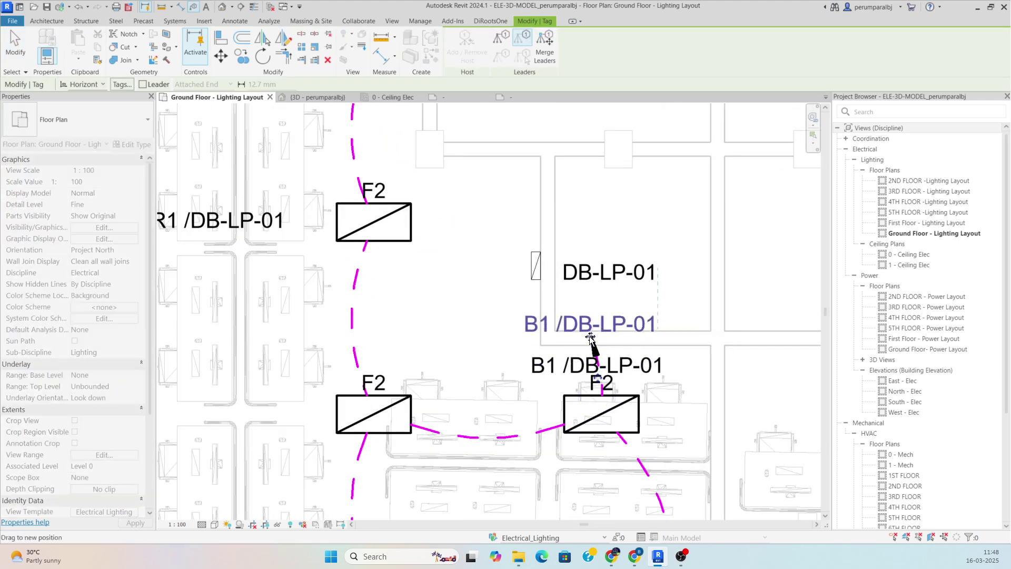
pyautogui.scroll(-5, 590, 337)
pyautogui.scroll(4, 623, 335)
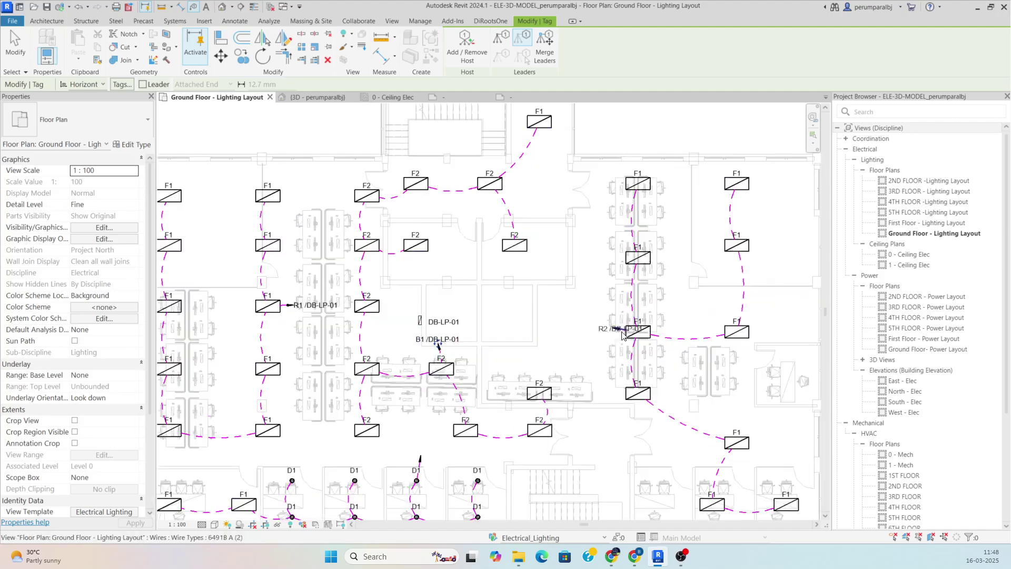
# - Move the eastern F1 home run's tag west of its arrow, and tag the D1 home run above its arrowhead
pyautogui.moveTo(623, 335); pyautogui.dragTo(561, 331)
pyautogui.scroll(-5, 561, 330)
pyautogui.scroll(6, 477, 348)
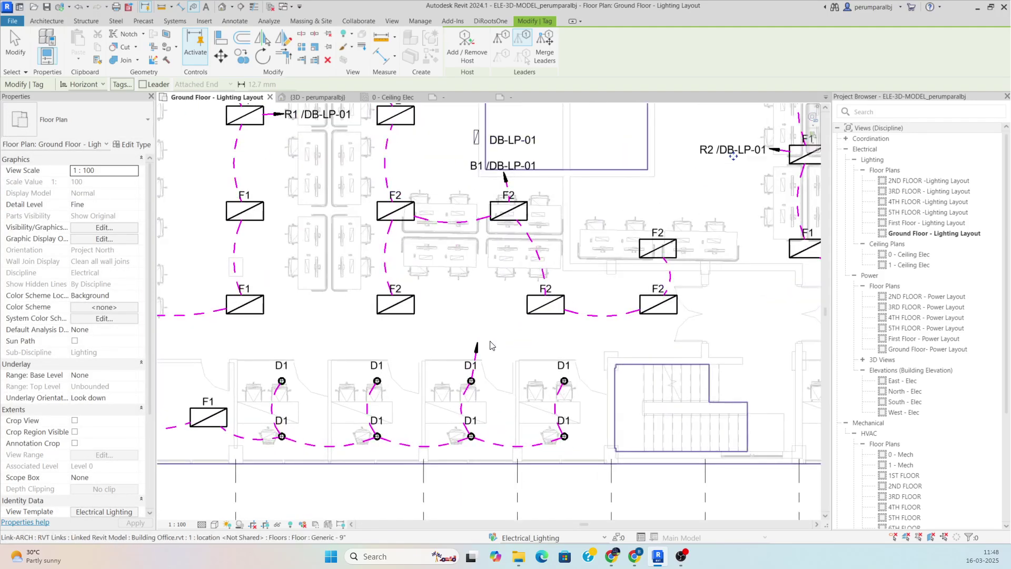
pyautogui.moveTo(479, 379); pyautogui.dragTo(489, 342)
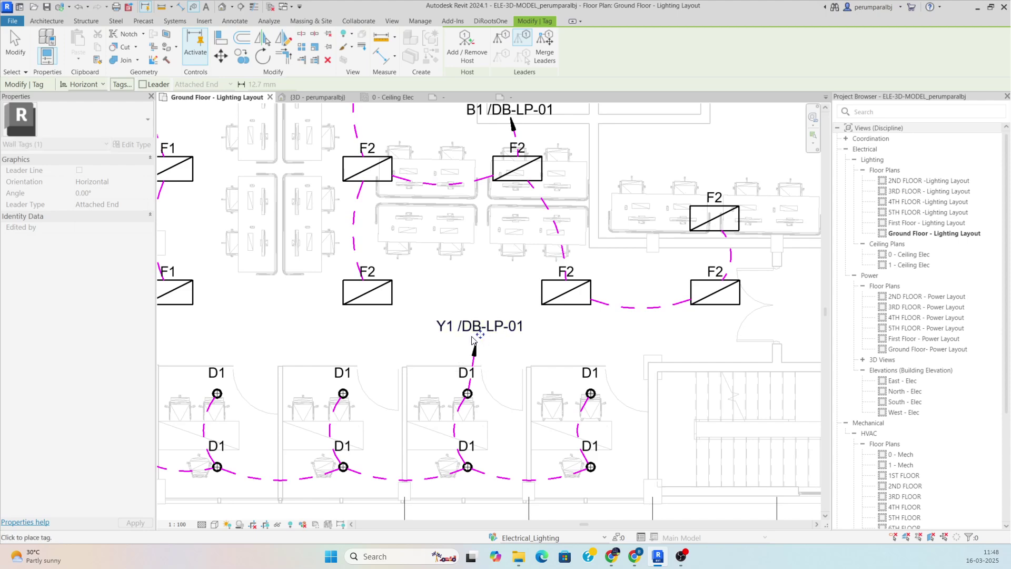
pyautogui.scroll(-5, 448, 345)
pyautogui.scroll(-1, 447, 344)
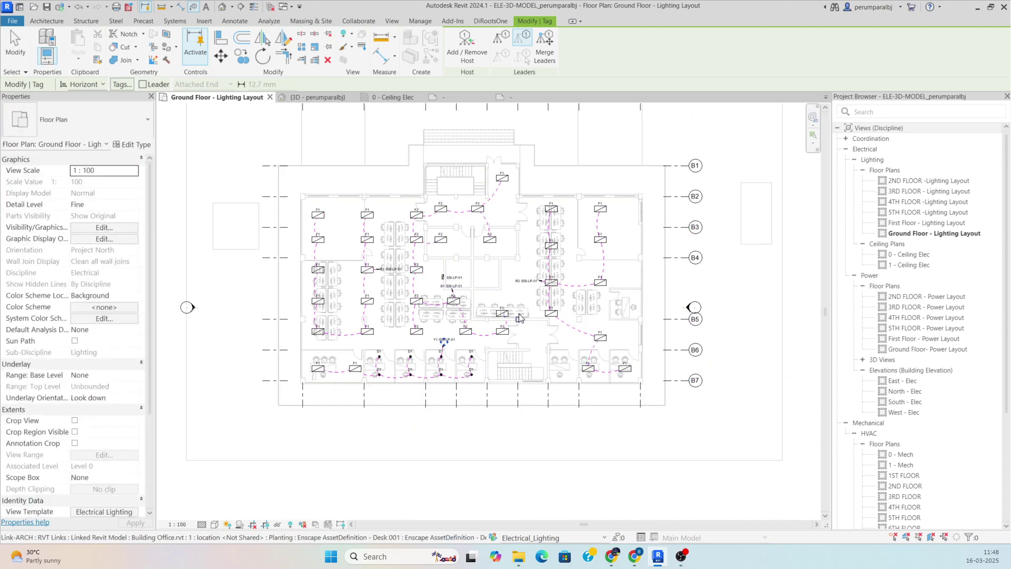
pyautogui.scroll(1, 482, 307)
pyautogui.press('Escape')
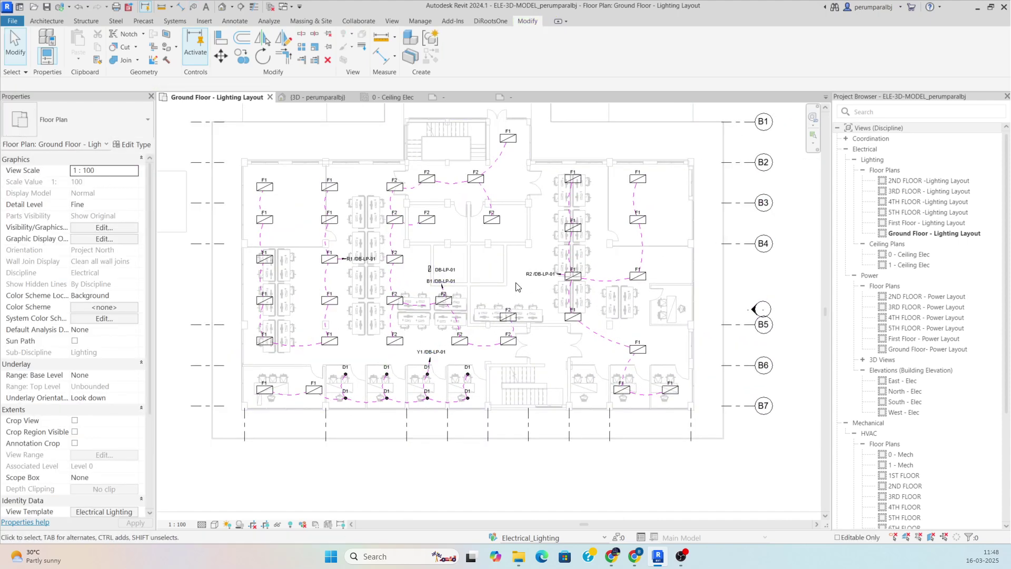
# - Create a panel schedule for the DB-LP-01 distribution board
pyautogui.moveTo(516, 287); pyautogui.dragTo(537, 327, button='middle')
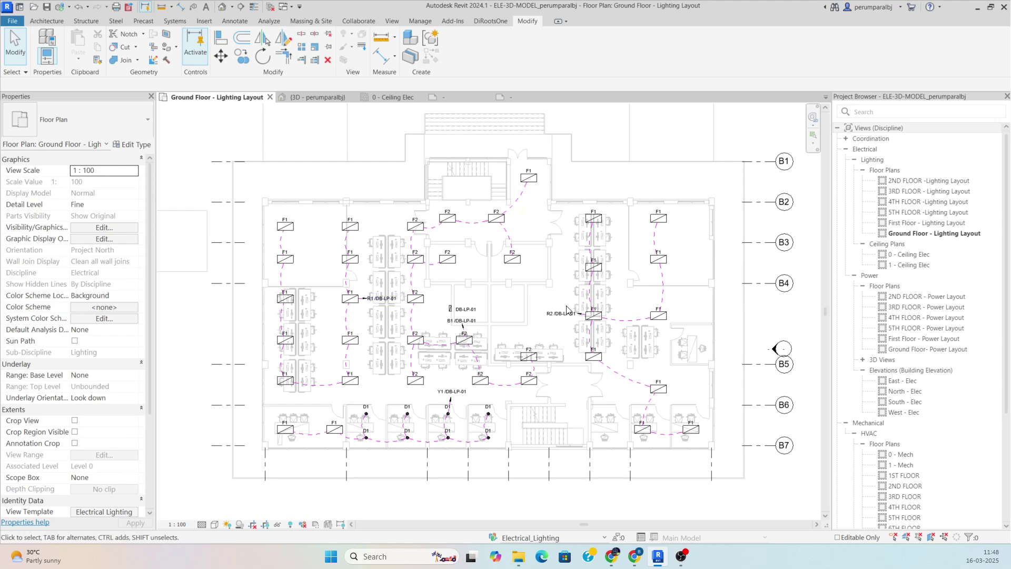
pyautogui.scroll(6, 451, 313)
pyautogui.click(445, 301)
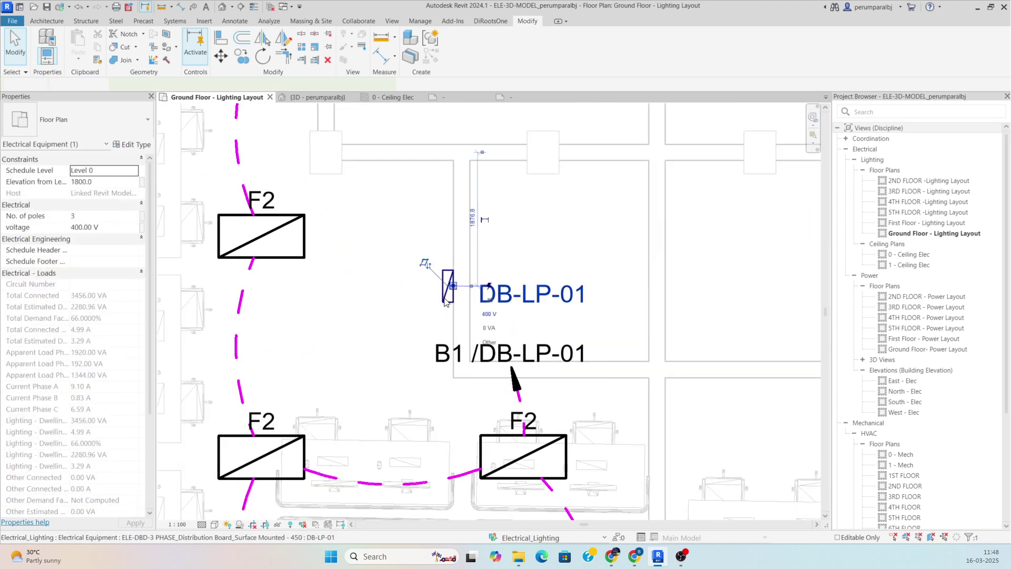
pyautogui.scroll(2, 435, 311)
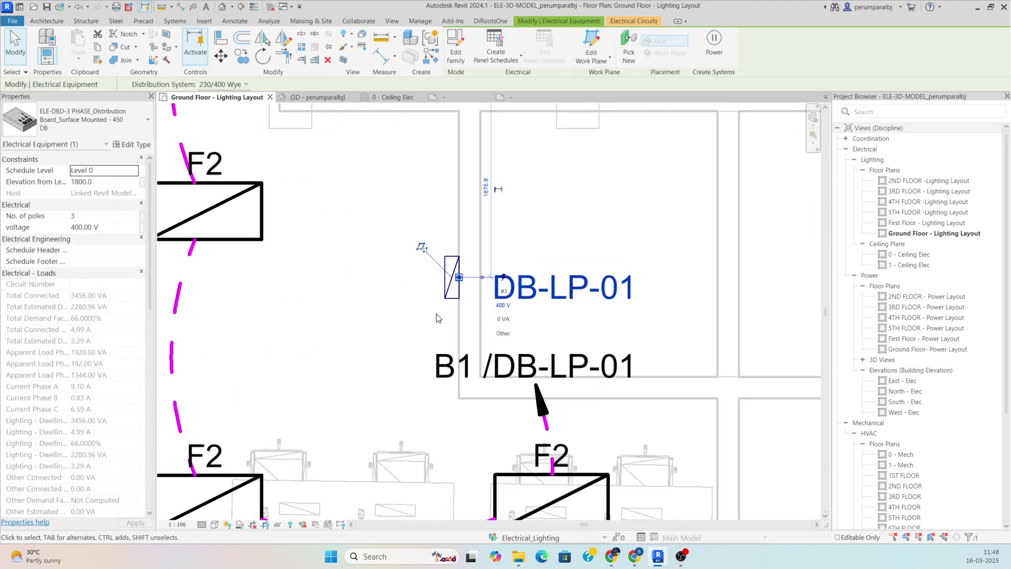
pyautogui.click(509, 52)
pyautogui.click(517, 76)
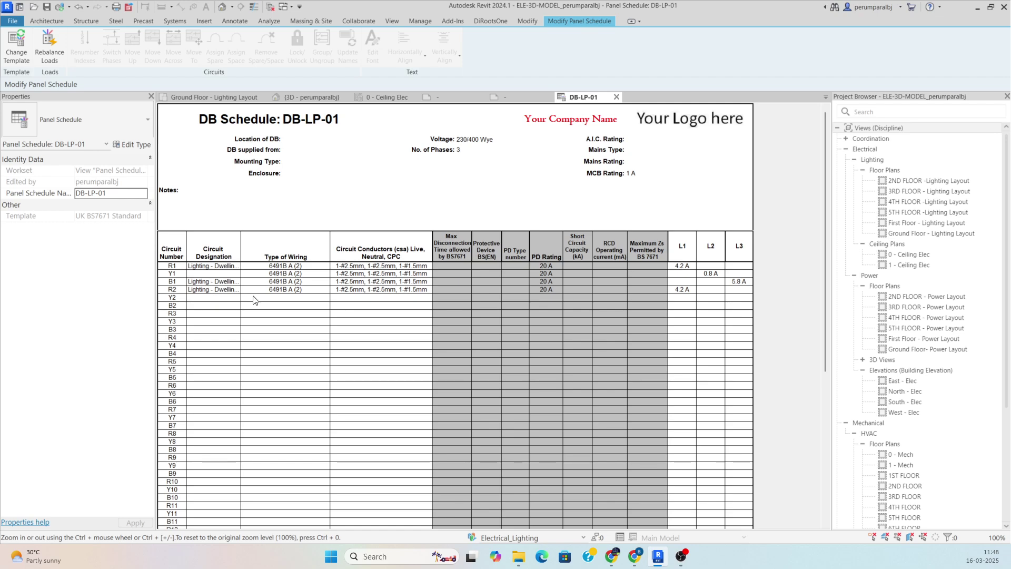
# - Examine the circuits, wiring, ratings and phase loads in the DB-LP-01 panel schedule
pyautogui.scroll(-3, 256, 311)
pyautogui.scroll(3, 257, 319)
pyautogui.scroll(-3, 247, 305)
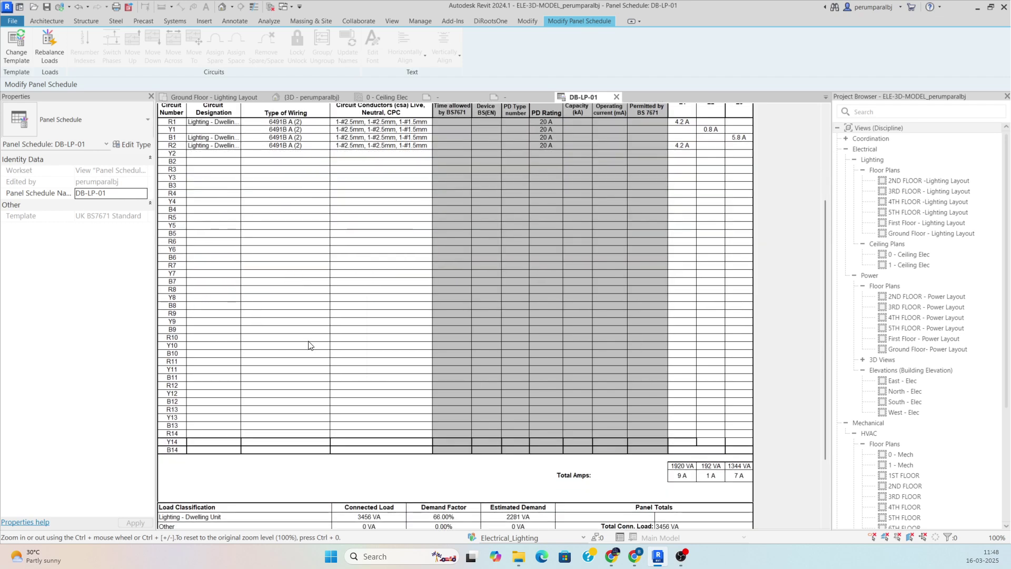
pyautogui.click(245, 97)
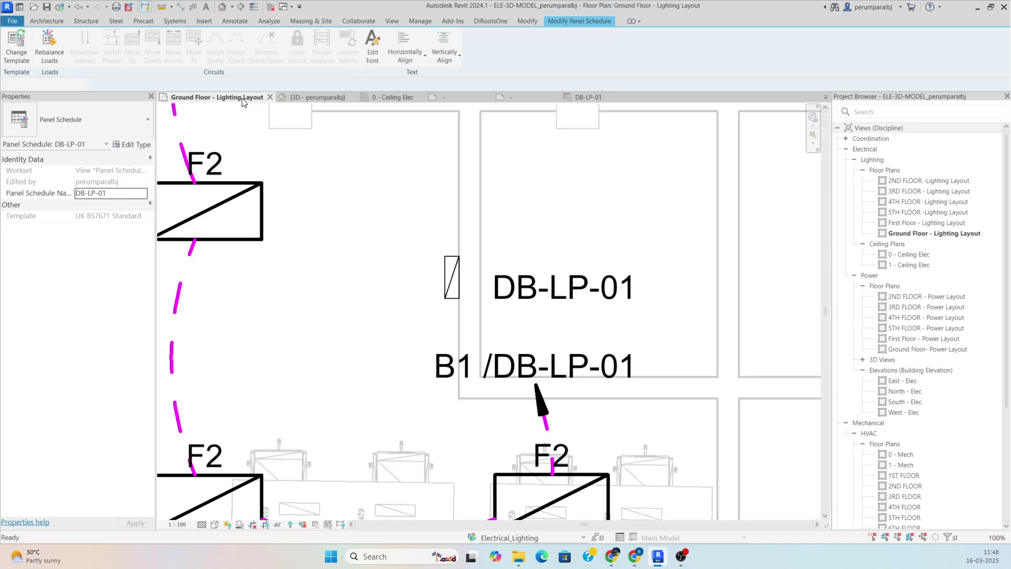
pyautogui.scroll(-5, 440, 287)
pyautogui.scroll(5, 440, 287)
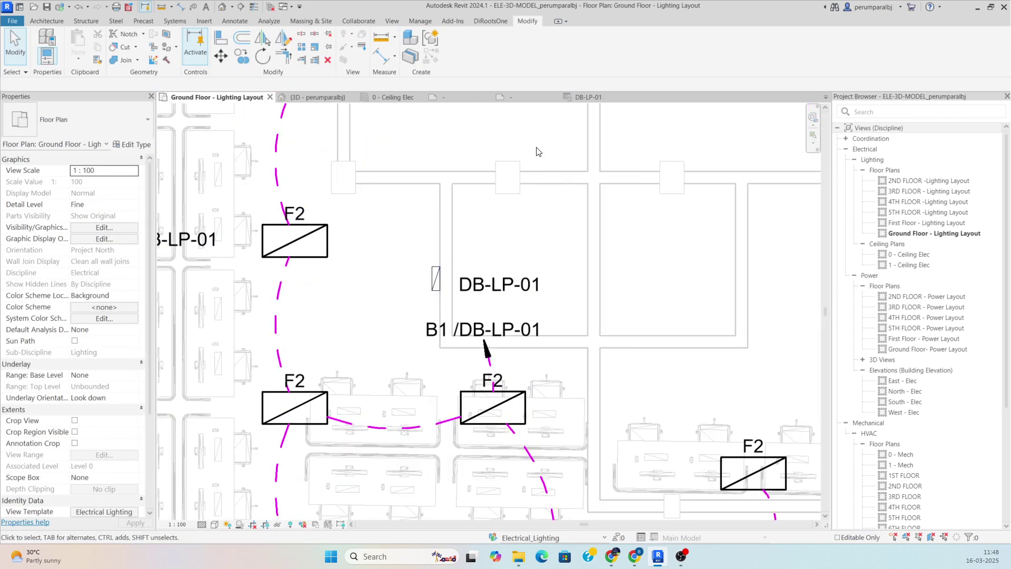
pyautogui.click(589, 97)
pyautogui.scroll(5, 520, 204)
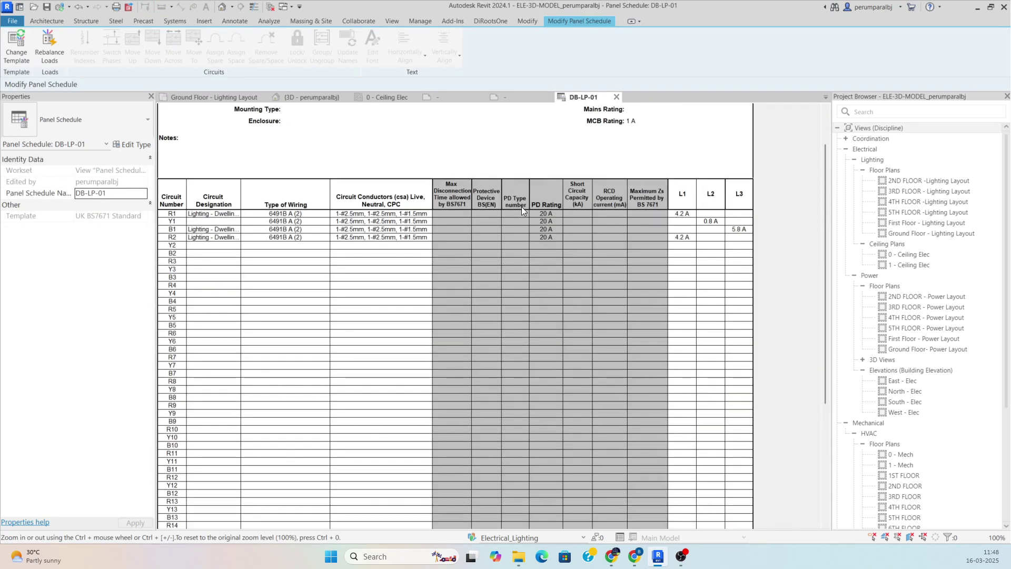
pyautogui.click(644, 144)
pyautogui.click(541, 196)
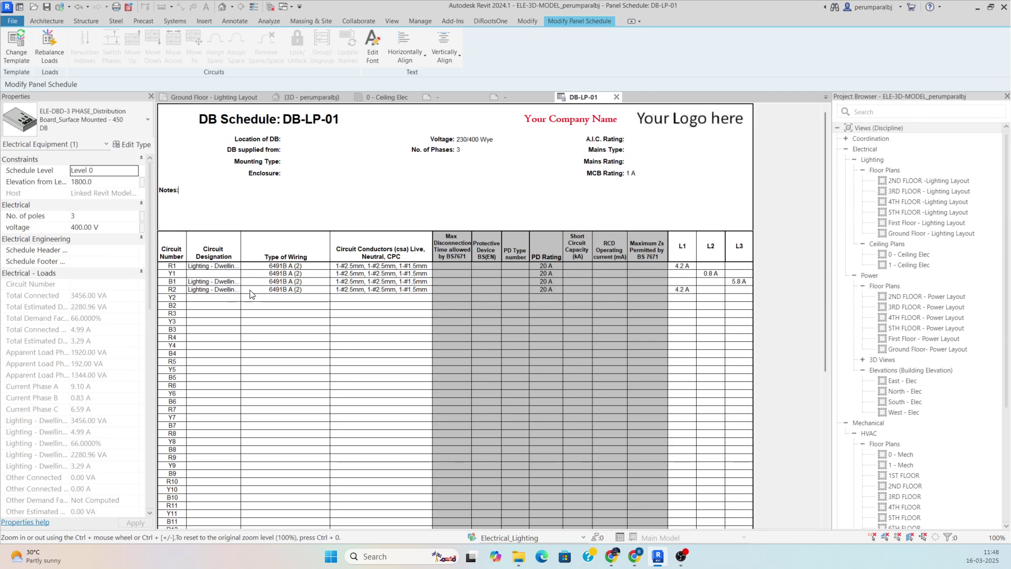
# - Compare the tagged circuits on the ground floor lighting plan with their entries in the DB-LP-01 schedule
pyautogui.click(214, 97)
pyautogui.scroll(-5, 531, 299)
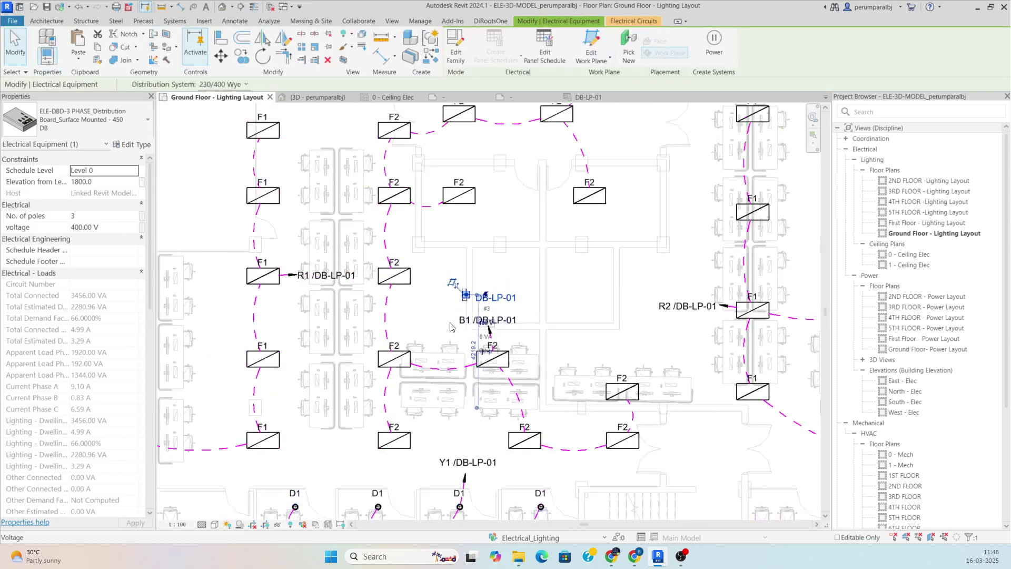
pyautogui.click(531, 299)
pyautogui.scroll(-3, 531, 299)
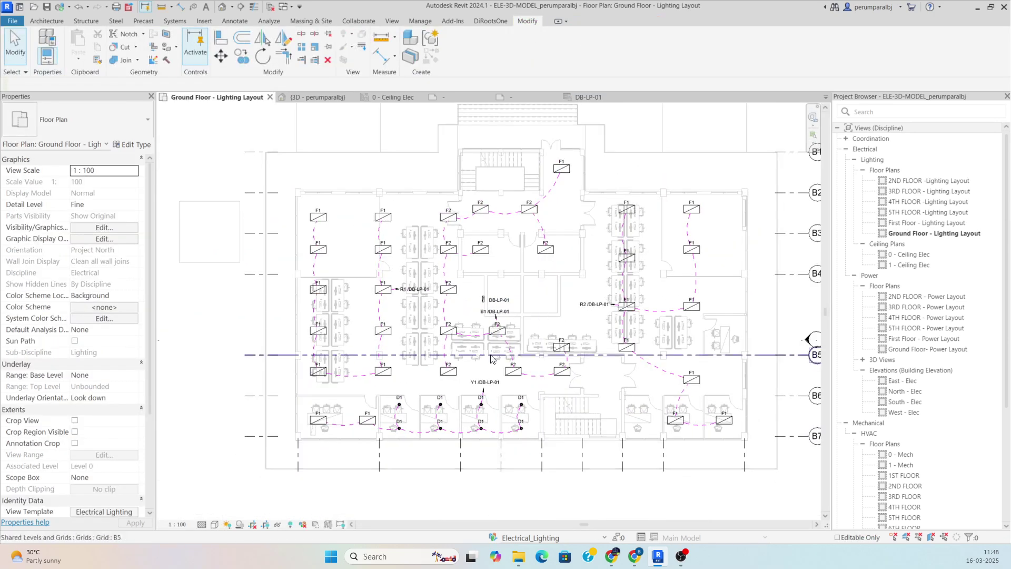
pyautogui.scroll(2, 473, 387)
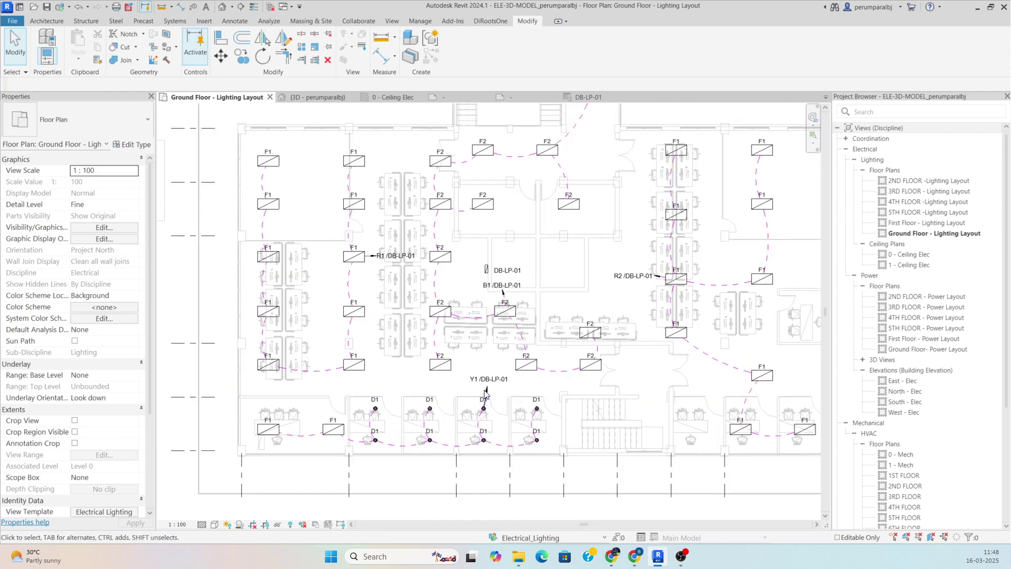
pyautogui.moveTo(503, 394); pyautogui.dragTo(500, 368, button='middle')
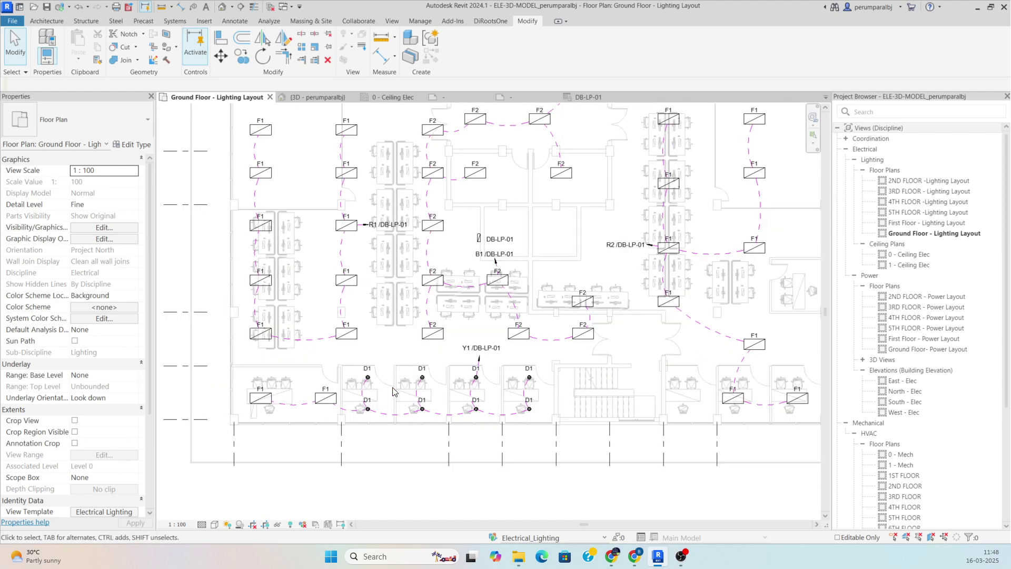
pyautogui.scroll(1, 357, 416)
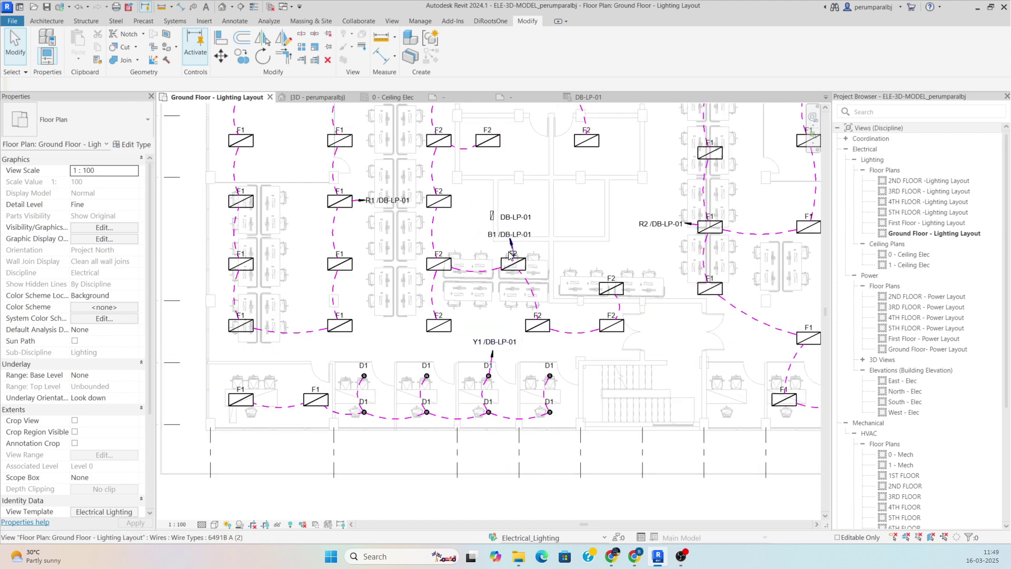
pyautogui.click(585, 97)
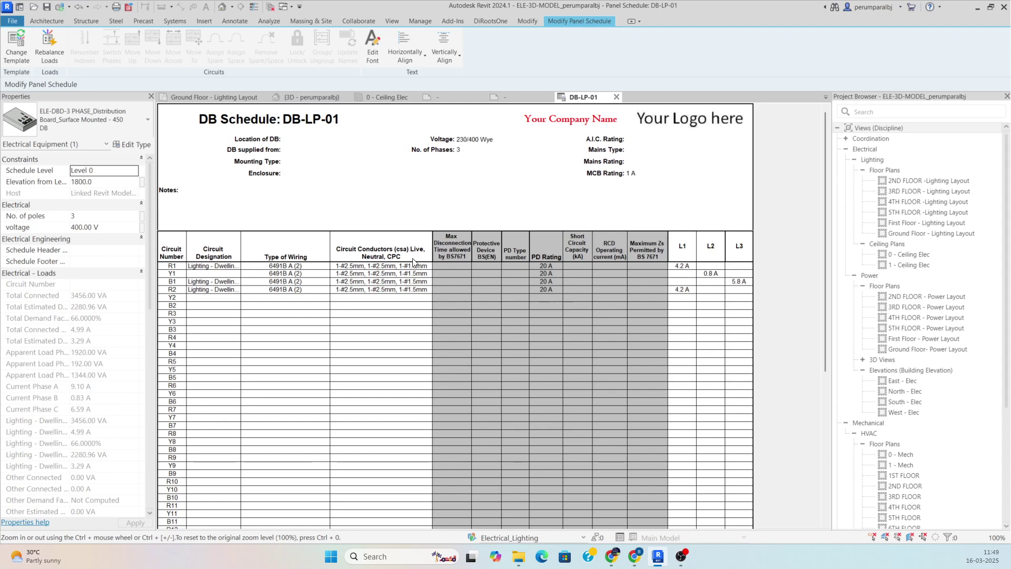
pyautogui.click(216, 96)
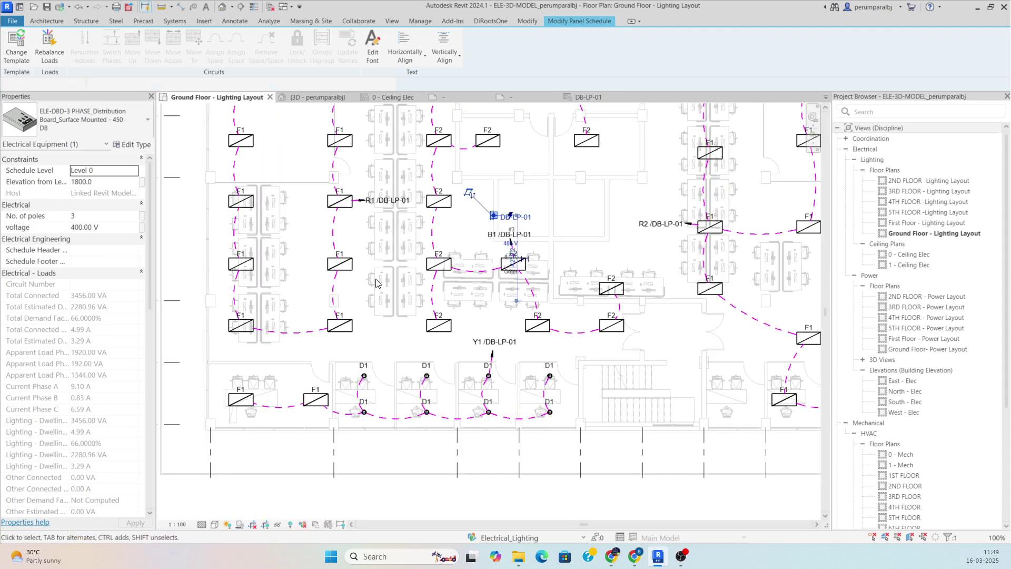
# - Delete the wire linking the southwest office's F1 fixture to the neighbouring D1 downlight
pyautogui.click(337, 415)
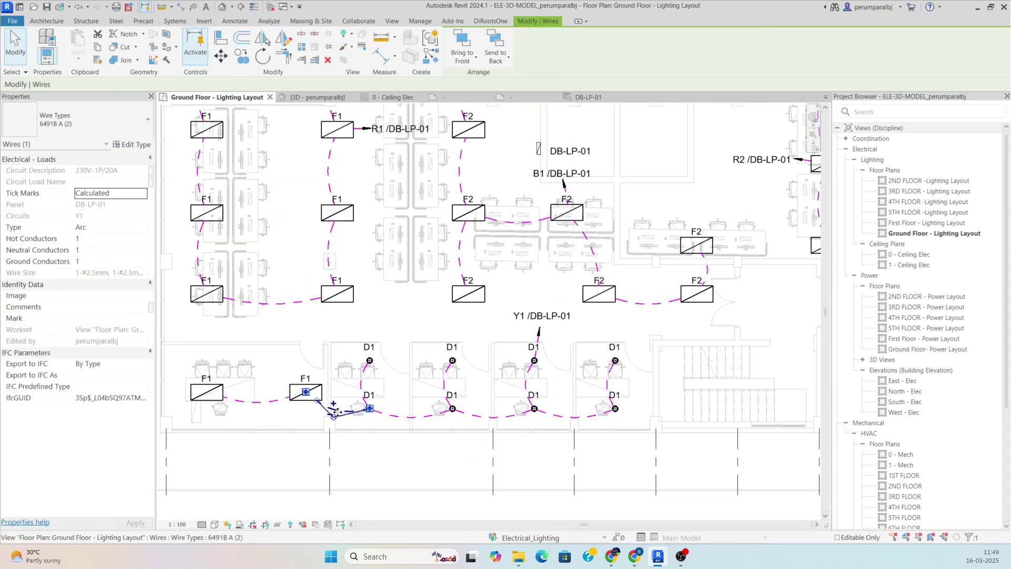
pyautogui.press('Delete')
pyautogui.moveTo(350, 427); pyautogui.dragTo(483, 394, button='middle')
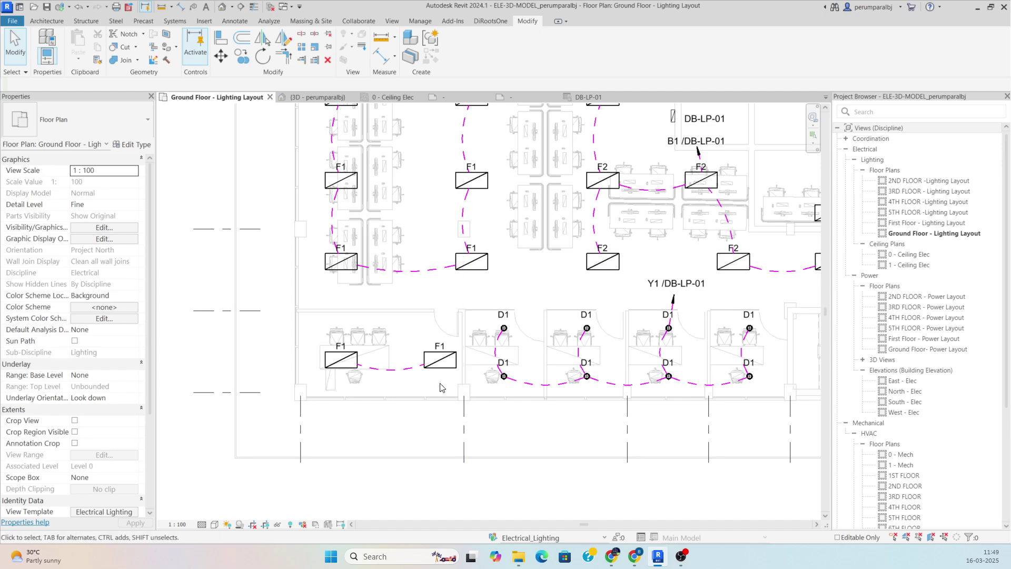
# - Check the phase loads in the DB-LP-01 schedule and the circuit assignment of the southwest office's eastern F1 fixture
pyautogui.click(577, 99)
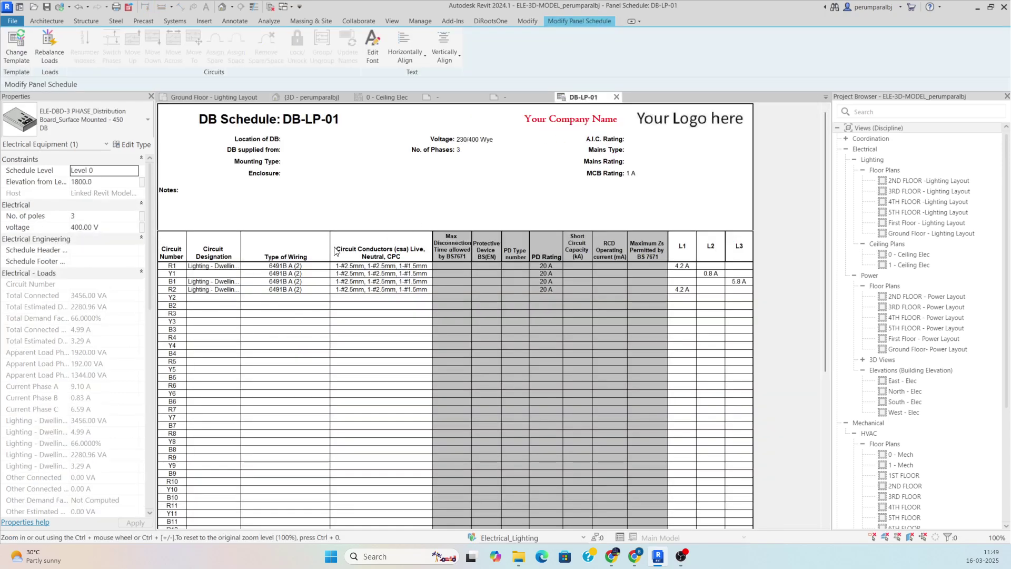
pyautogui.click(221, 98)
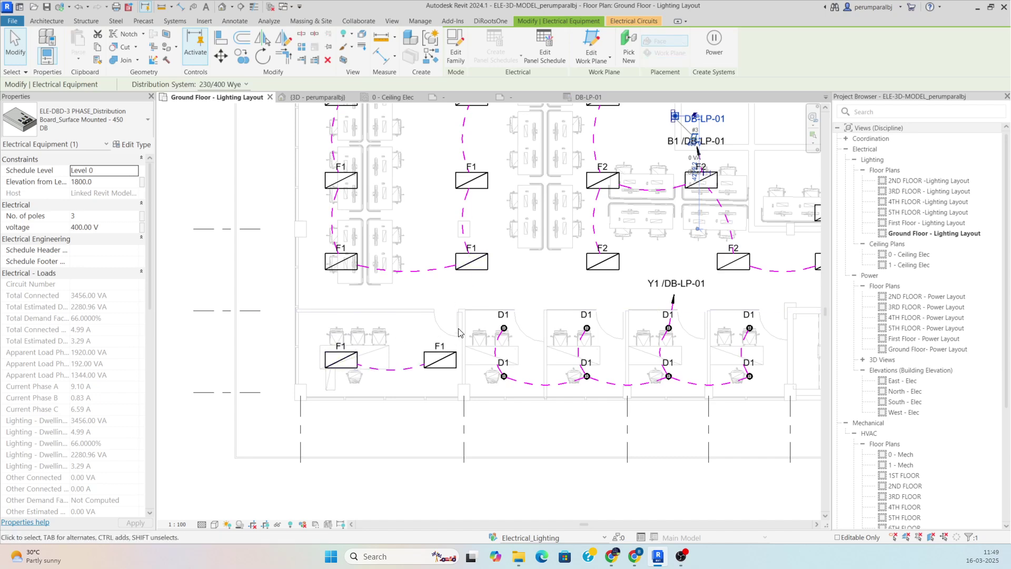
pyautogui.click(481, 278)
pyautogui.press('Escape')
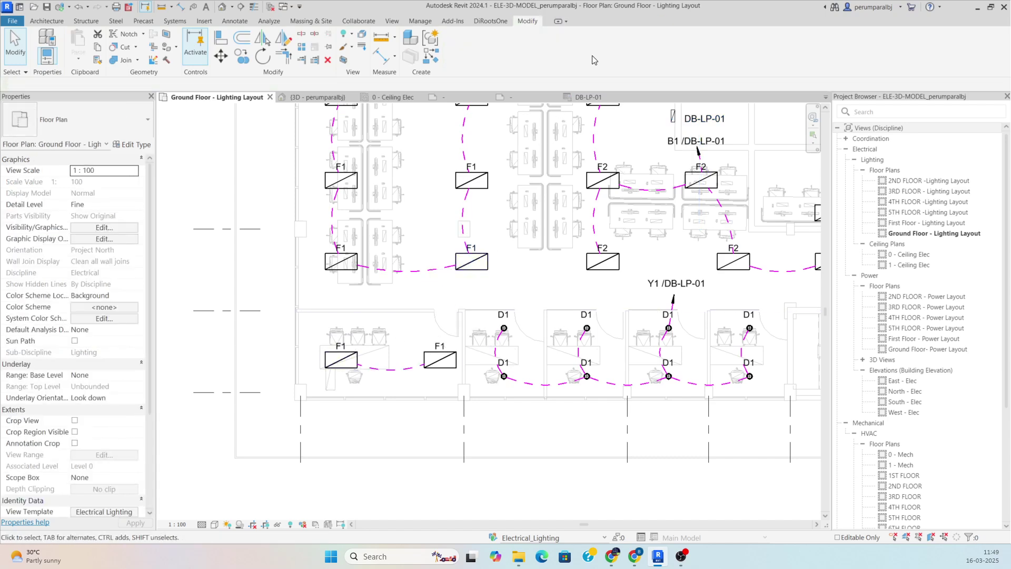
pyautogui.click(444, 380)
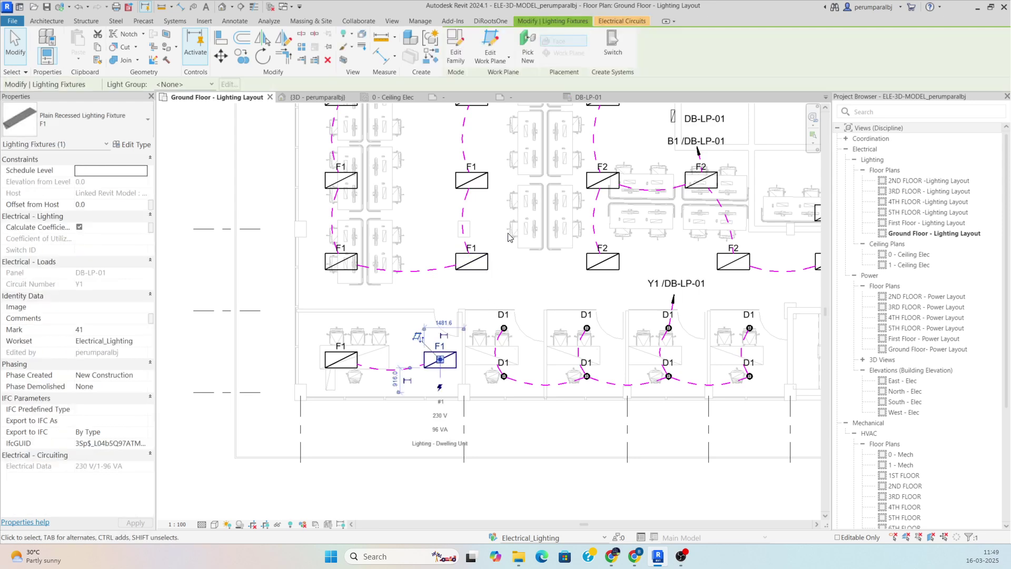
pyautogui.press('Escape')
# - Edit circuit R1 to include the two F1 fixtures in the southwest office
pyautogui.click(470, 263)
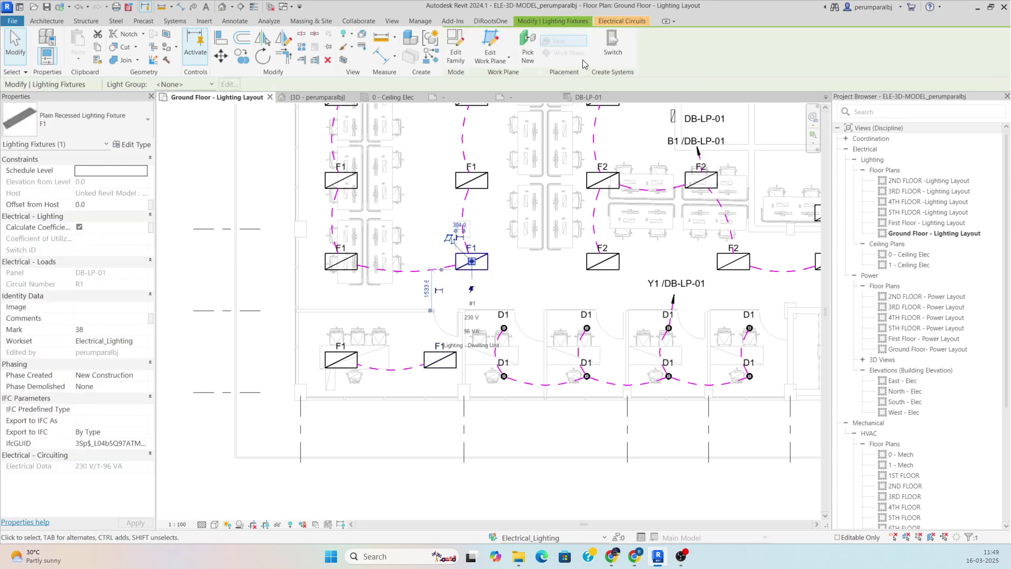
pyautogui.click(621, 21)
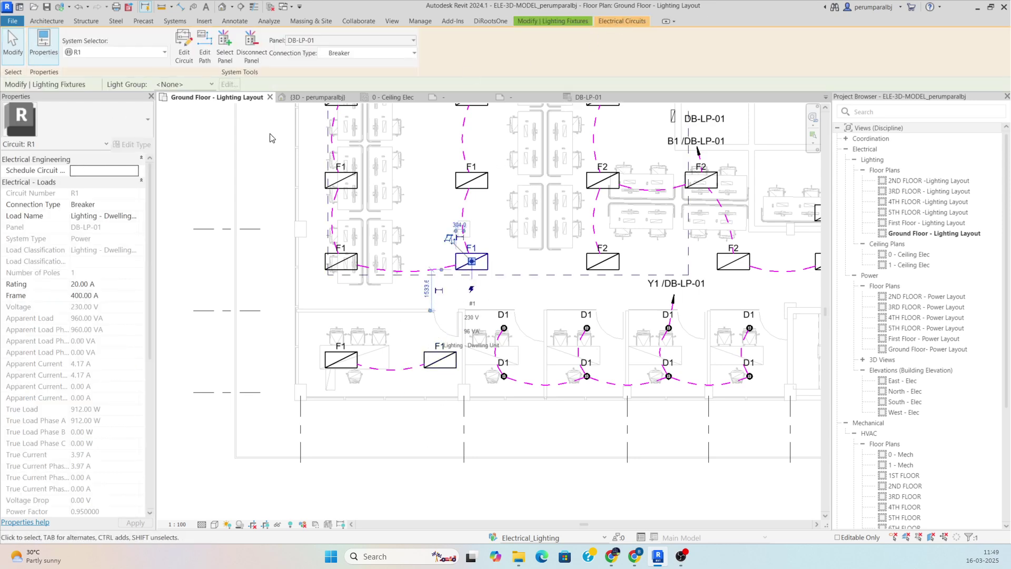
pyautogui.click(186, 50)
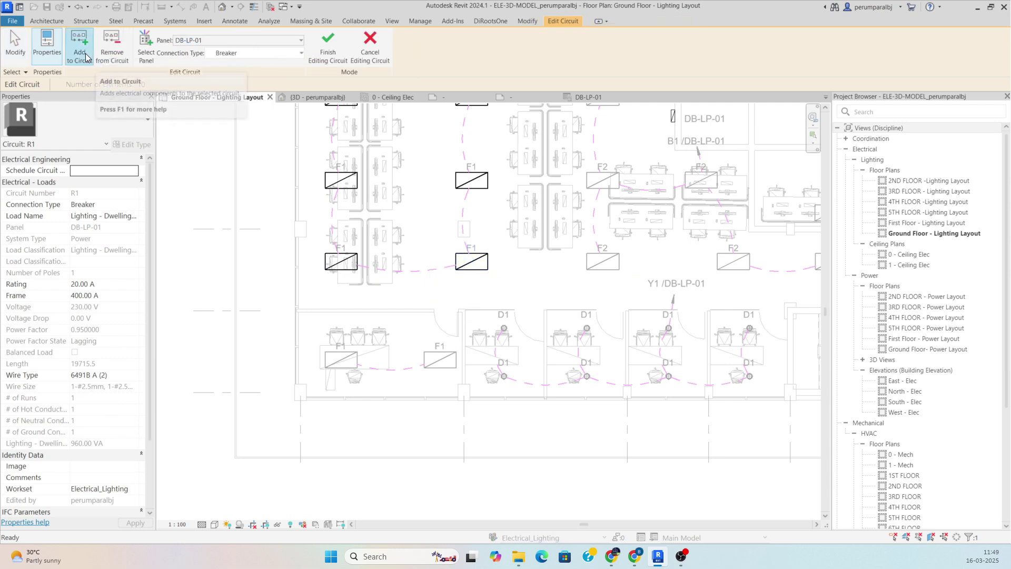
pyautogui.click(337, 366)
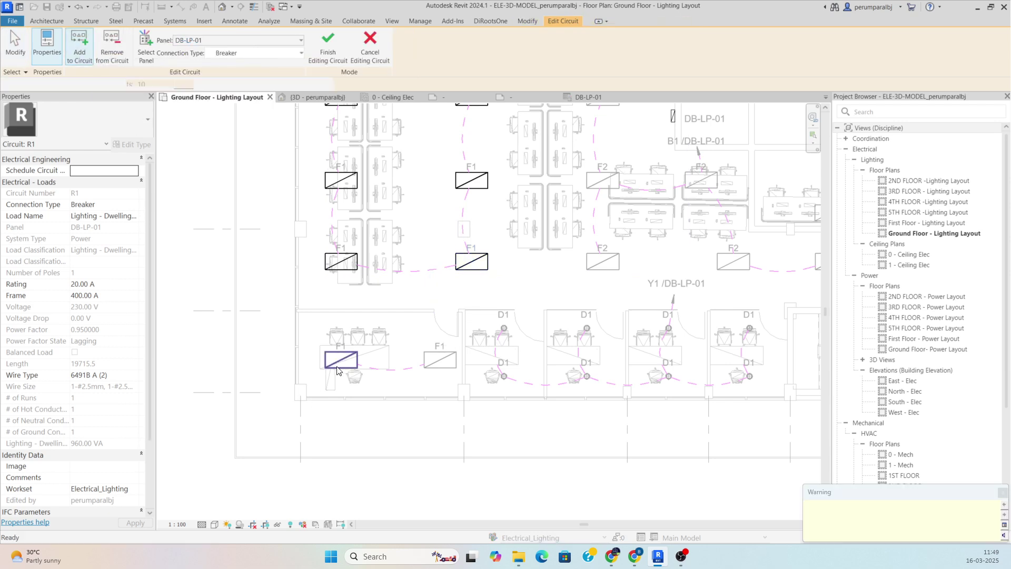
pyautogui.click(446, 364)
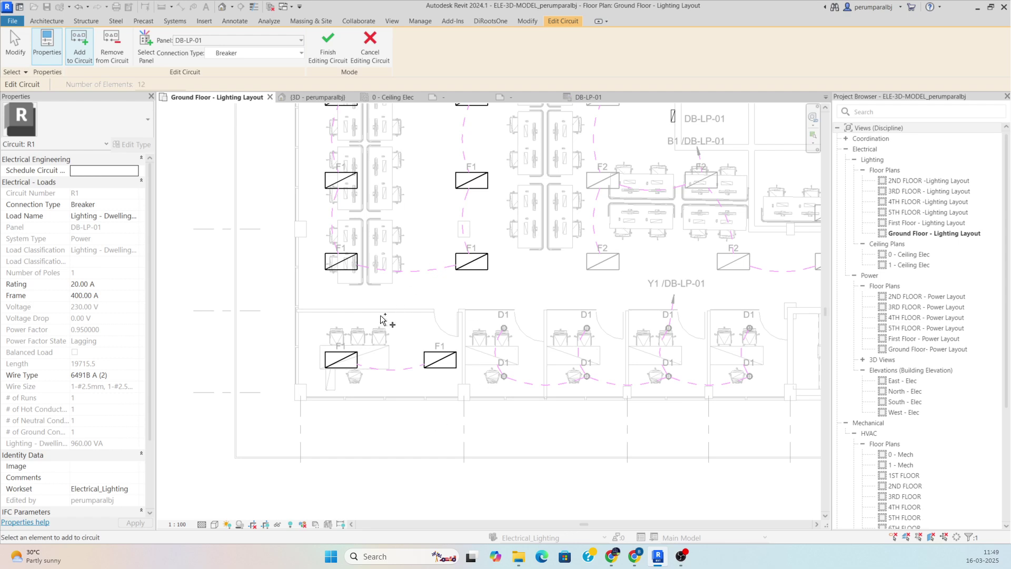
pyautogui.click(322, 43)
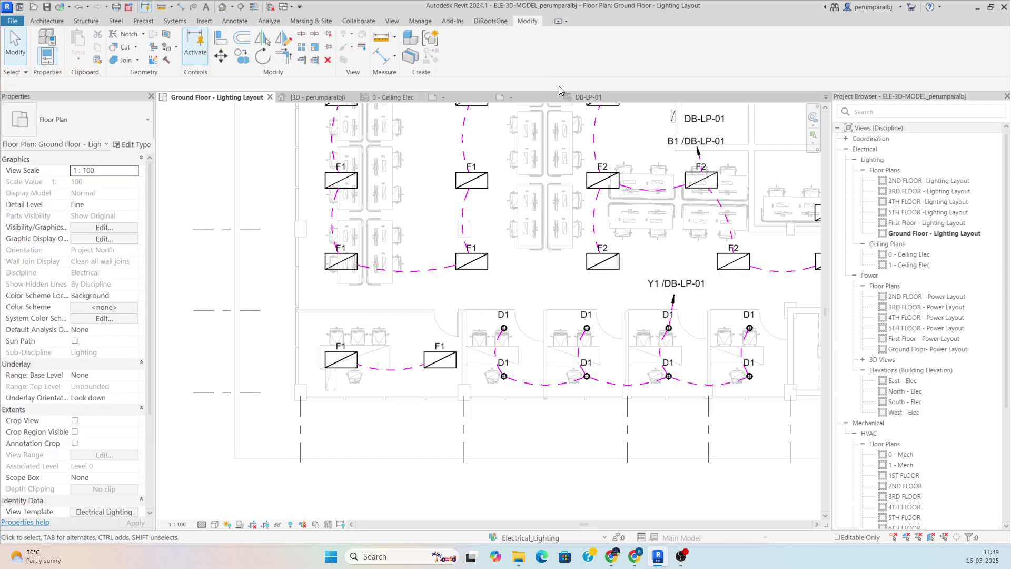
# - Inspect the Y1 circuit's load in the DB-LP-01 schedule and return to the ground floor lighting plan
pyautogui.click(584, 98)
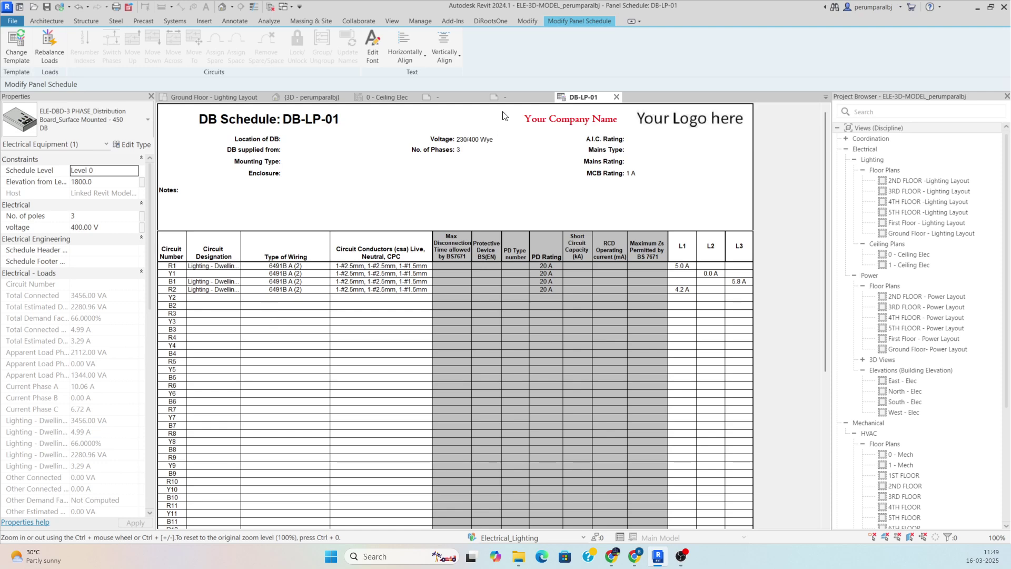
pyautogui.click(226, 274)
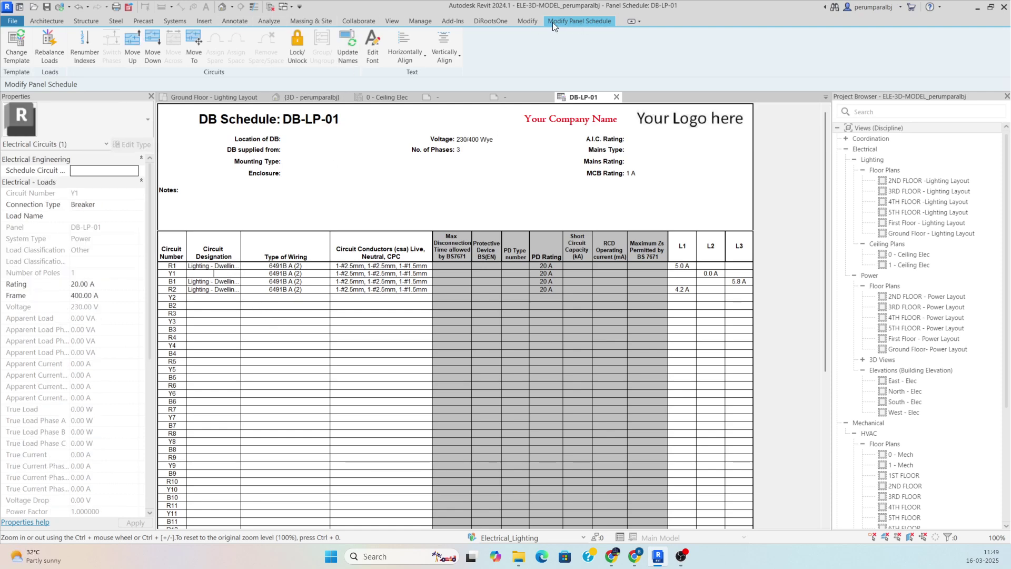
pyautogui.click(213, 97)
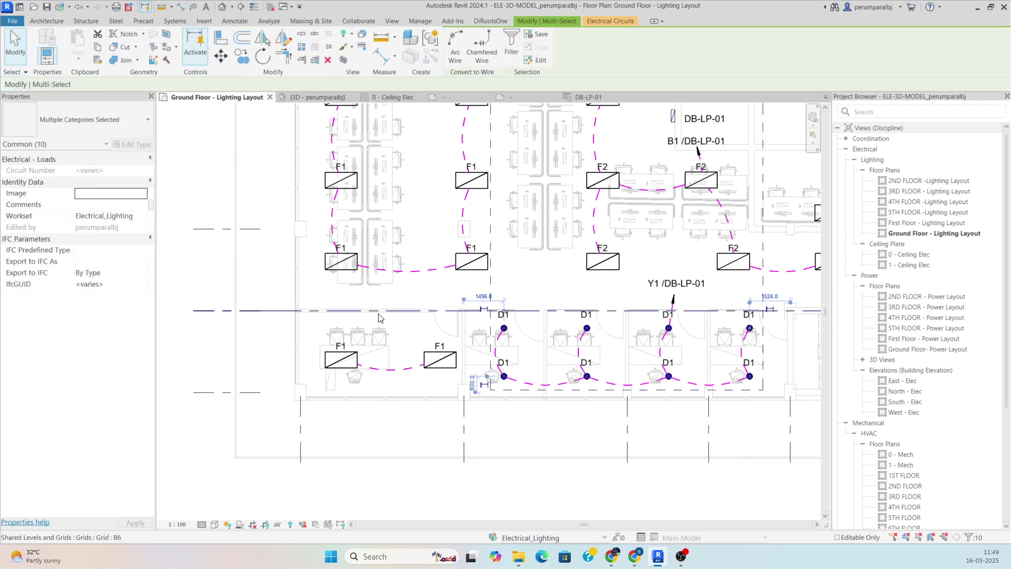
# - Inspect circuit R1 through the southwest office's western F1 fixture, and check the circuit data of the upper D1 downlight in the adjoining room
pyautogui.click(377, 413)
pyautogui.scroll(3, 384, 385)
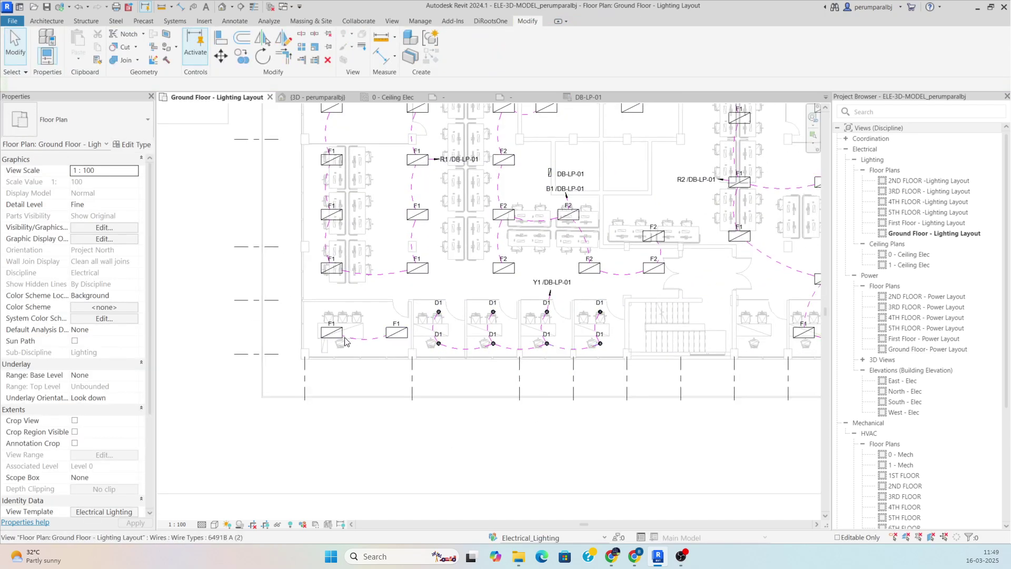
pyautogui.scroll(-2, 329, 337)
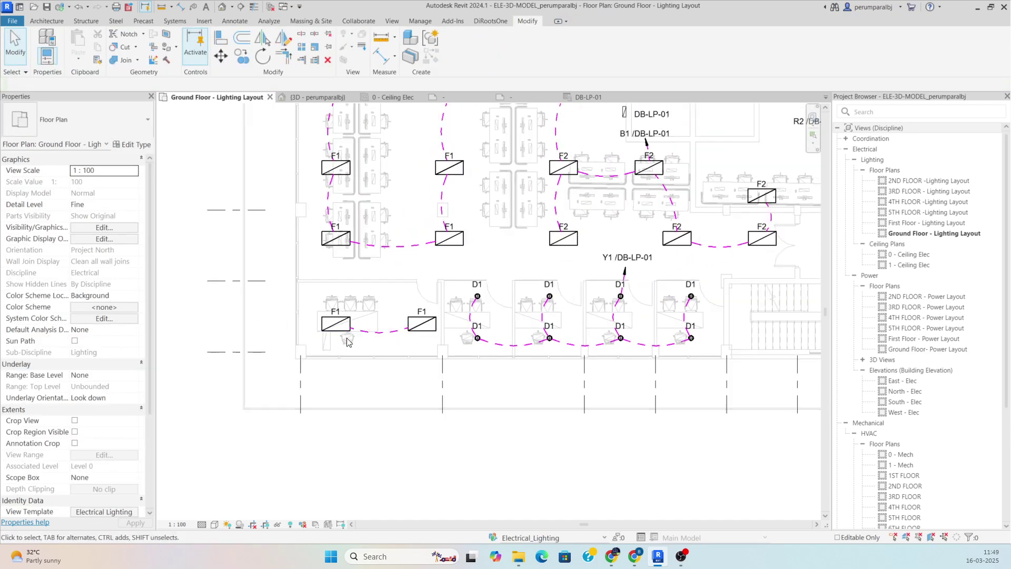
pyautogui.press('Tab')
pyautogui.press('Tab')
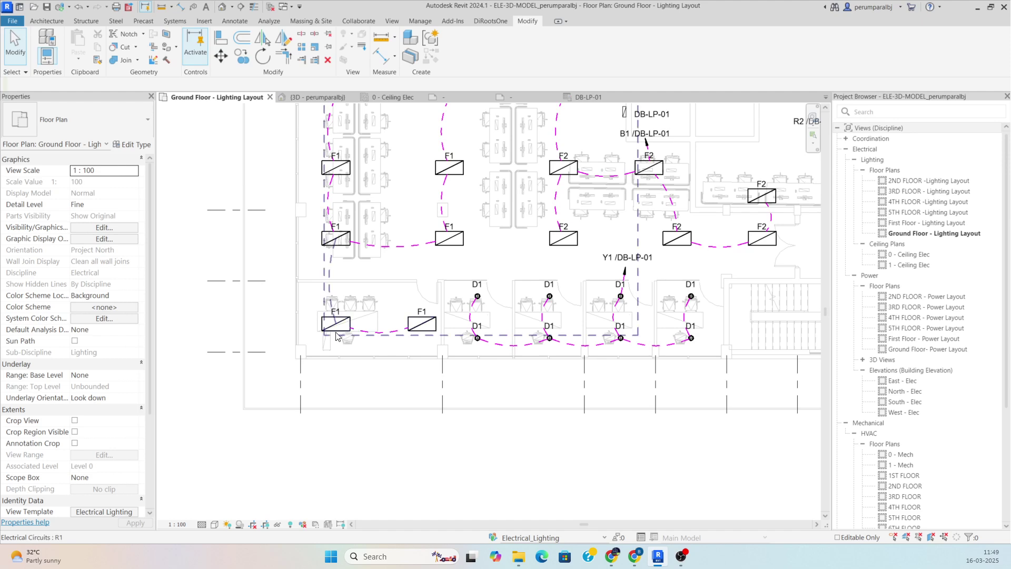
pyautogui.click(336, 333)
pyautogui.scroll(5, 390, 284)
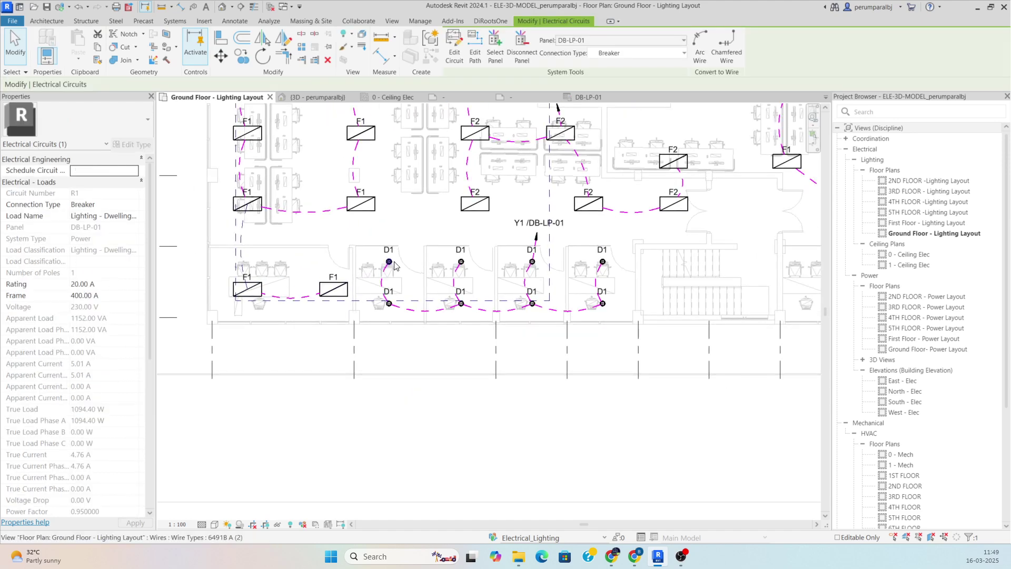
pyautogui.press('Escape')
pyautogui.click(365, 273)
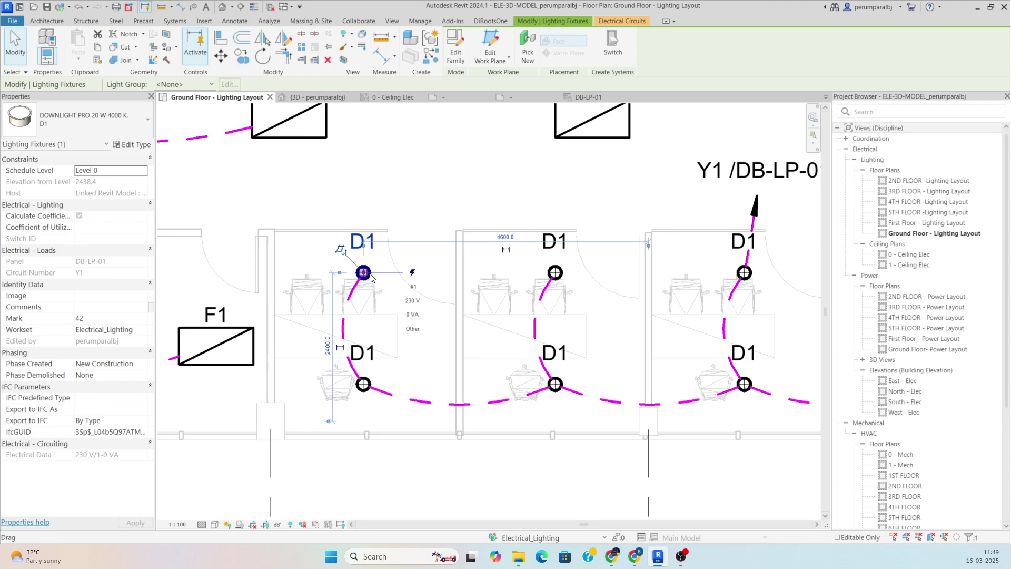
pyautogui.click(339, 121)
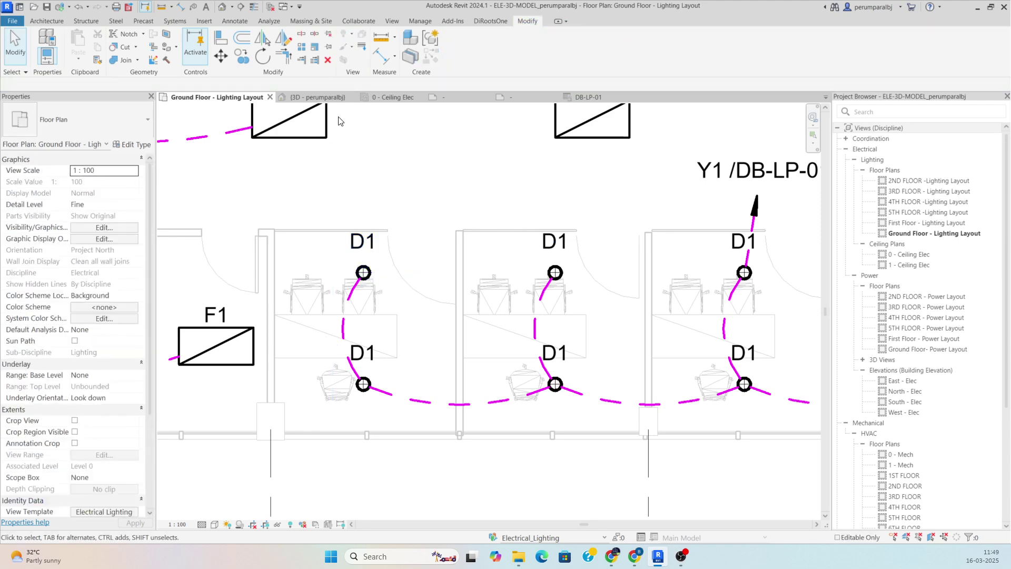
# - Set the circuit designation of Y1 to "D1 LIGHT" in the DB-LP-01 panel schedule
pyautogui.click(582, 96)
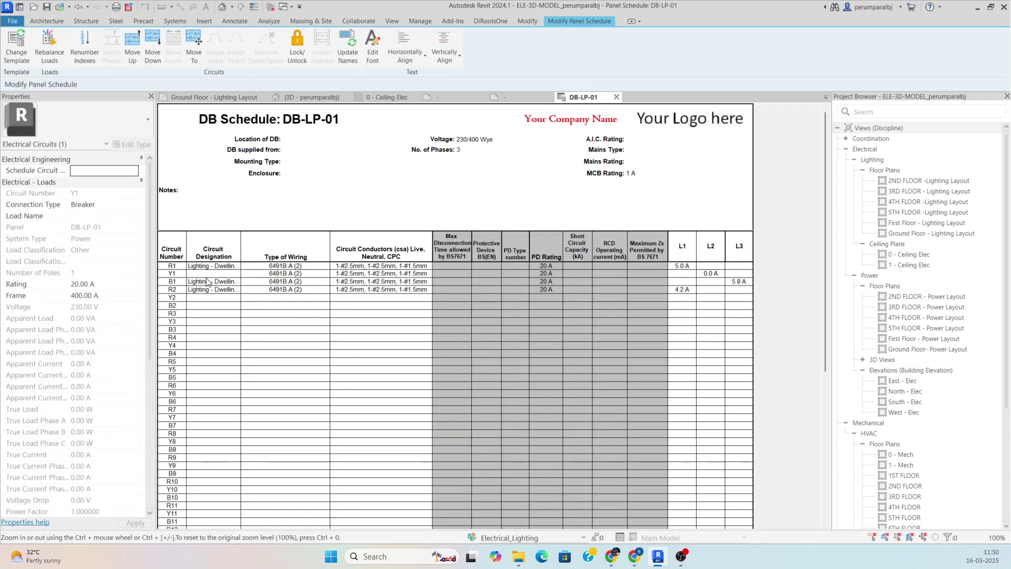
pyautogui.click(206, 279)
pyautogui.click(208, 273)
pyautogui.click(293, 404)
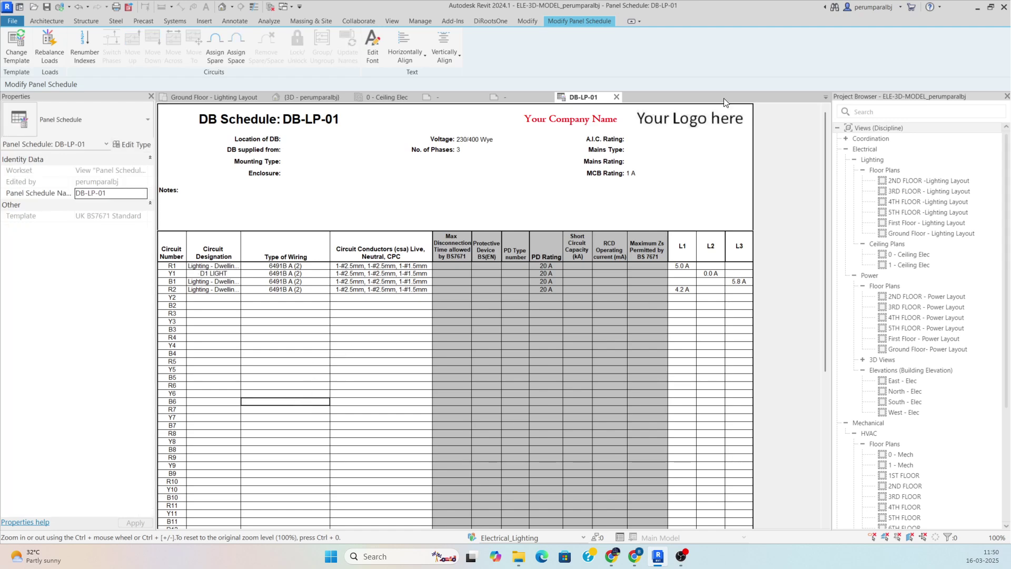
# - Enlarge the 3D view's section box around the distribution board so it takes in the surrounding rooms and floors
pyautogui.click(215, 97)
pyautogui.scroll(-6, 618, 293)
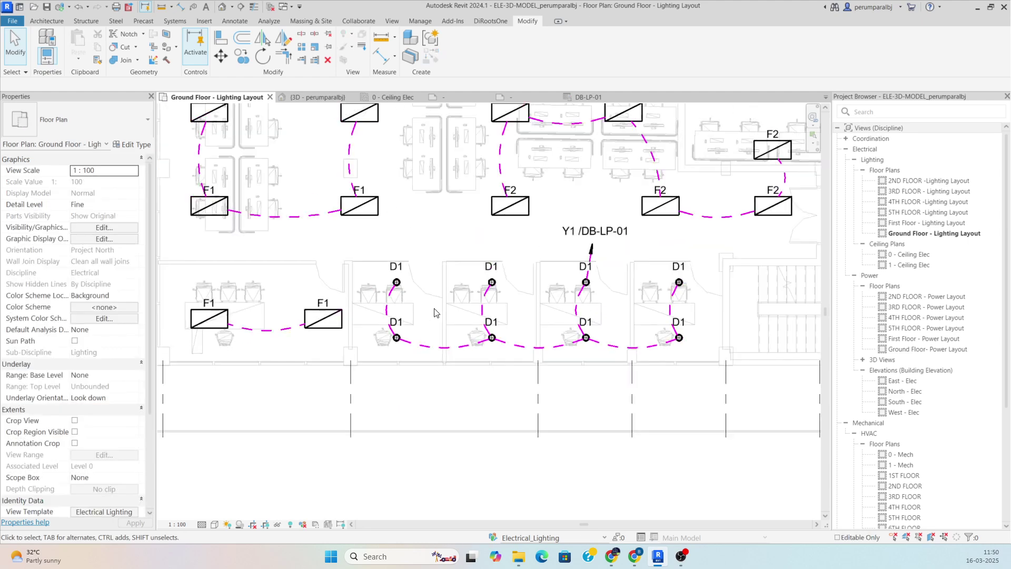
pyautogui.moveTo(617, 293); pyautogui.dragTo(532, 371, button='middle')
pyautogui.click(310, 97)
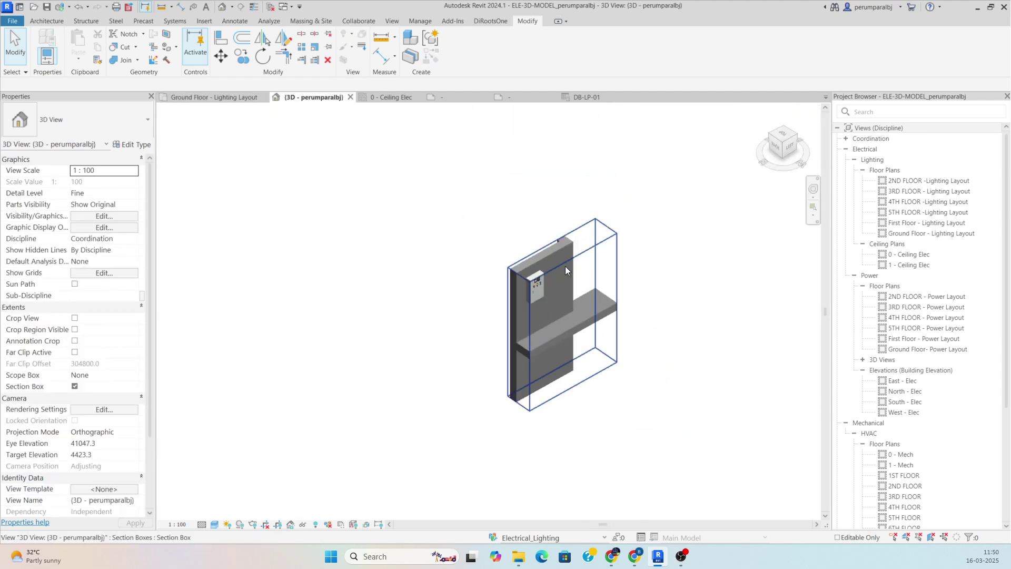
pyautogui.scroll(-3, 565, 267)
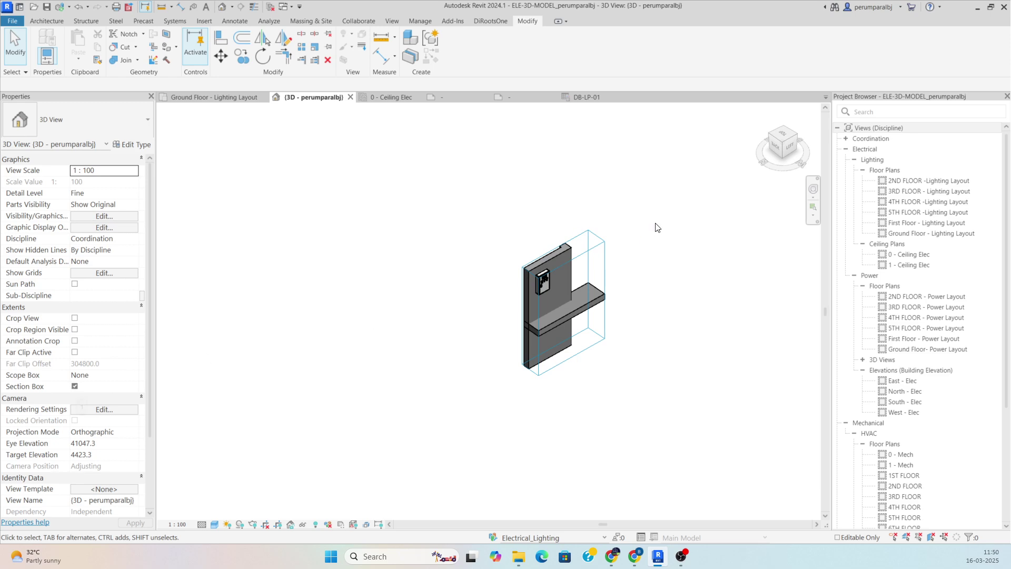
pyautogui.click(587, 260)
pyautogui.moveTo(574, 313); pyautogui.dragTo(683, 390)
pyautogui.keyDown('shift'); pyautogui.moveTo(573, 371); pyautogui.dragTo(356, 354, button='middle'); pyautogui.keyUp('shift')
pyautogui.moveTo(539, 326); pyautogui.dragTo(538, 218)
# - Examine the recessed lighting fixtures and the ceiling from below and from the back in the 3D view
pyautogui.keyDown('shift'); pyautogui.moveTo(586, 351); pyautogui.dragTo(643, 226, button='middle'); pyautogui.keyUp('shift')
pyautogui.scroll(2, 550, 329)
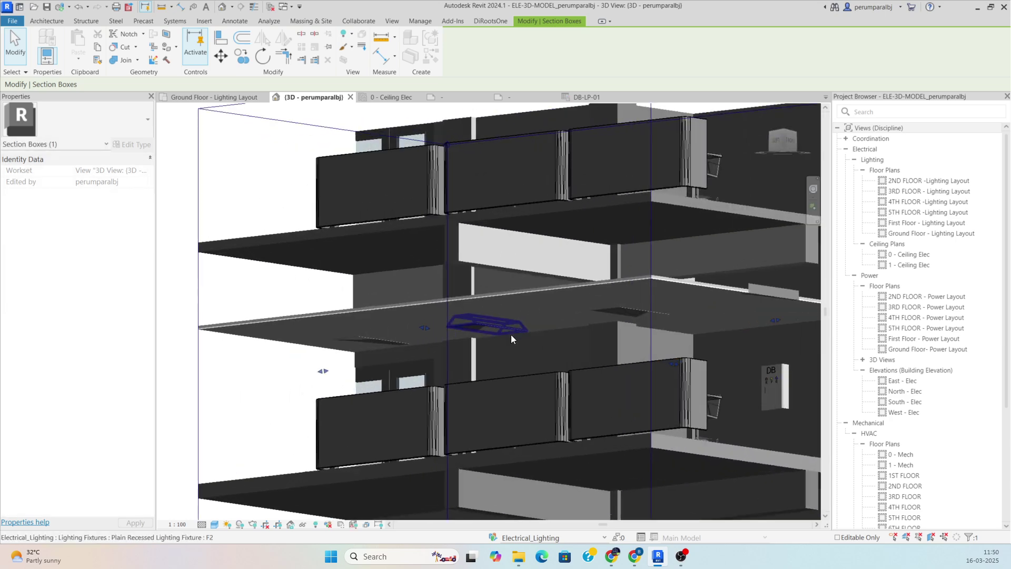
pyautogui.keyDown('shift'); pyautogui.moveTo(527, 339); pyautogui.dragTo(705, 405, button='middle'); pyautogui.keyUp('shift')
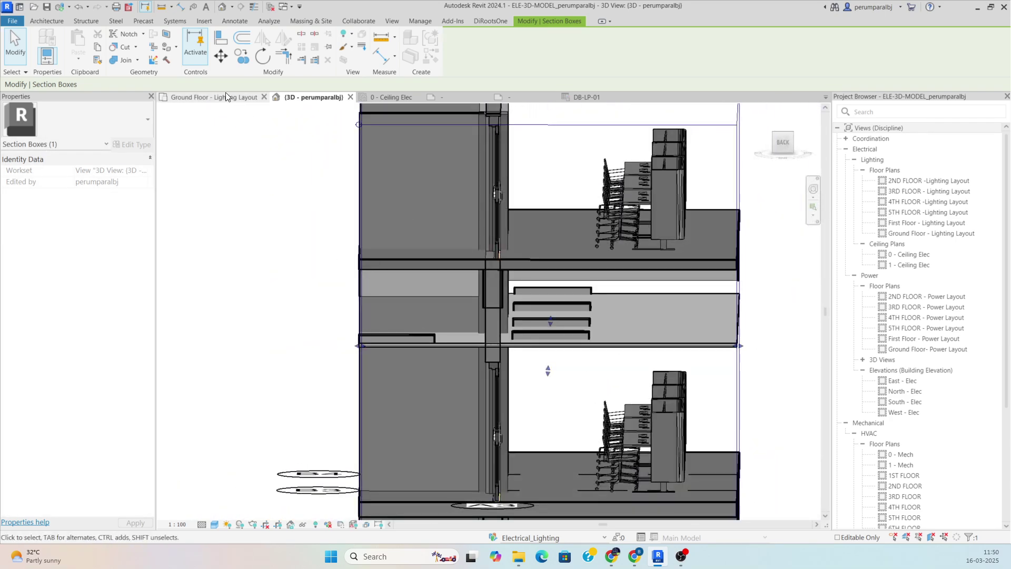